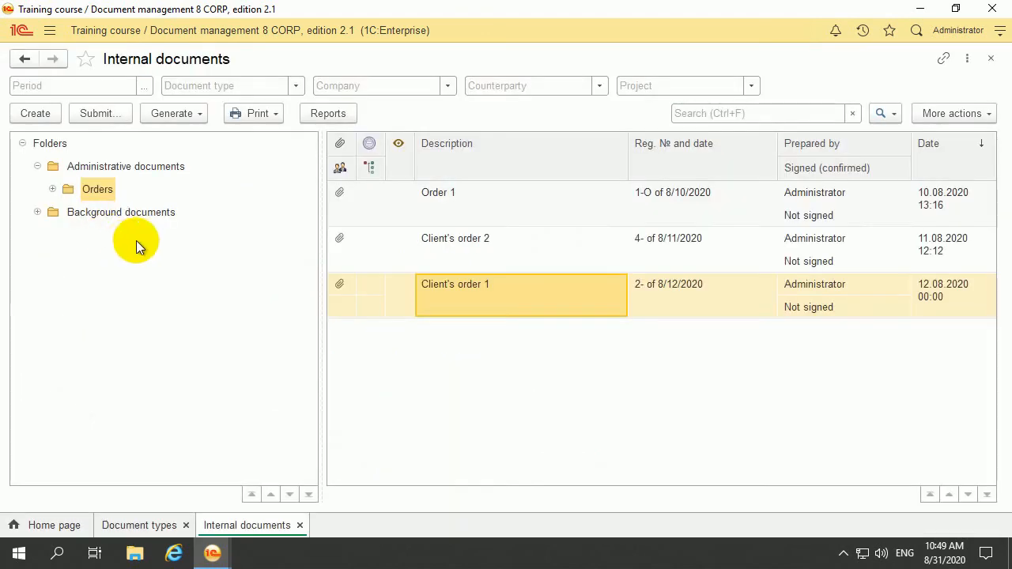
# Open the Client's order 1 document, examine its attributes and additional data, and close it.
pyautogui.doubleClick(554, 309)
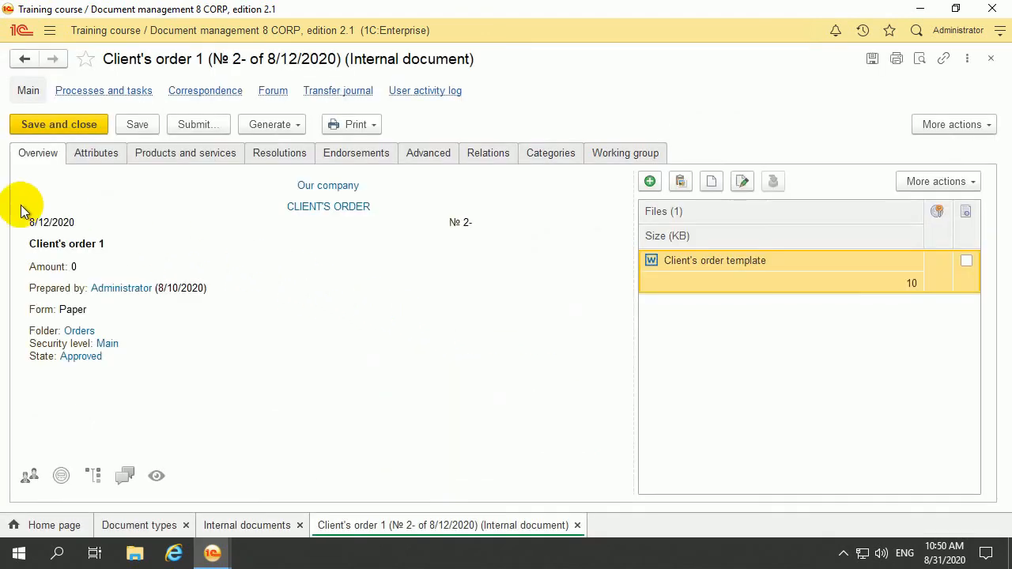
pyautogui.click(96, 155)
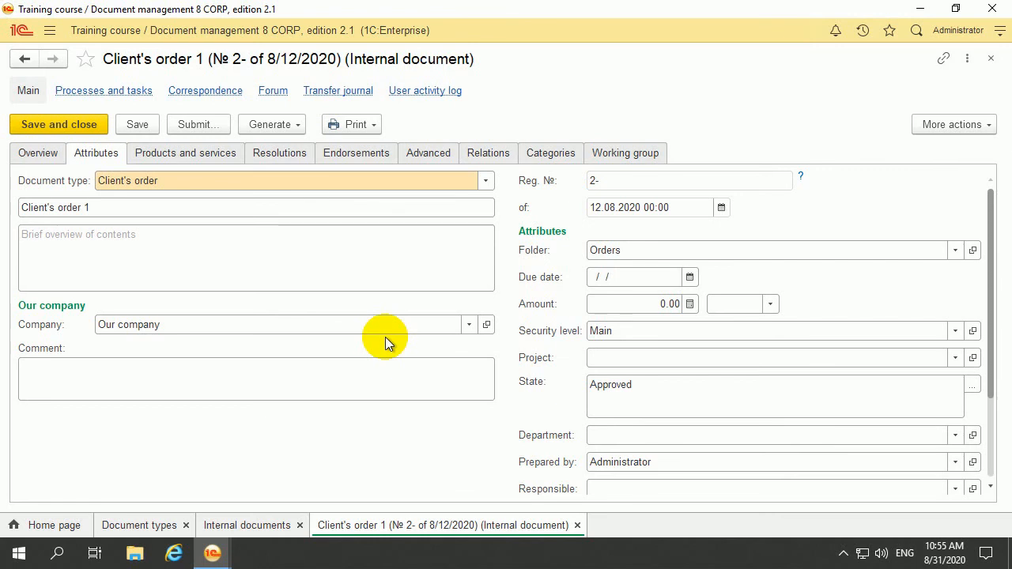
pyautogui.click(940, 126)
pyautogui.moveTo(935, 150)
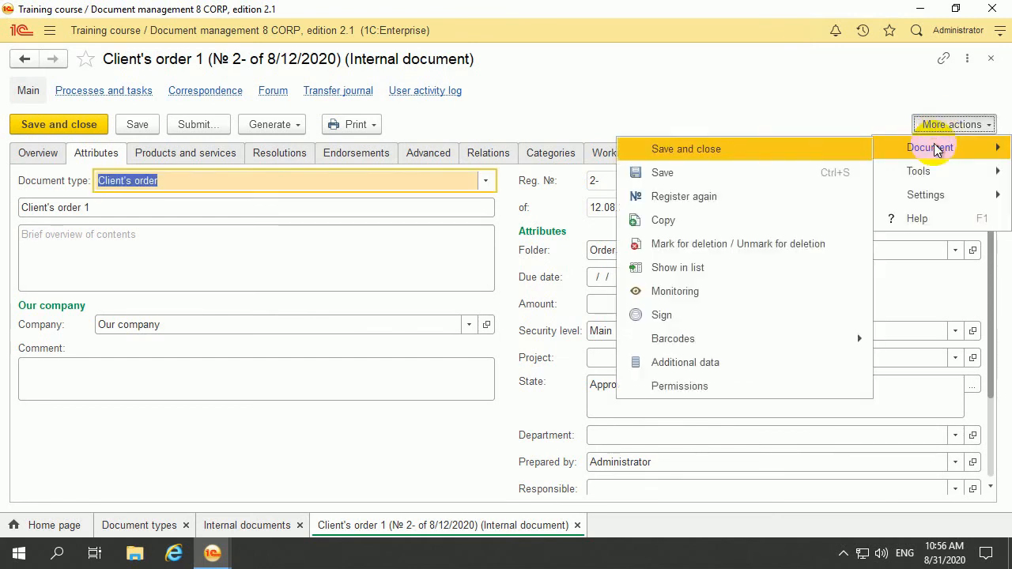
pyautogui.click(772, 362)
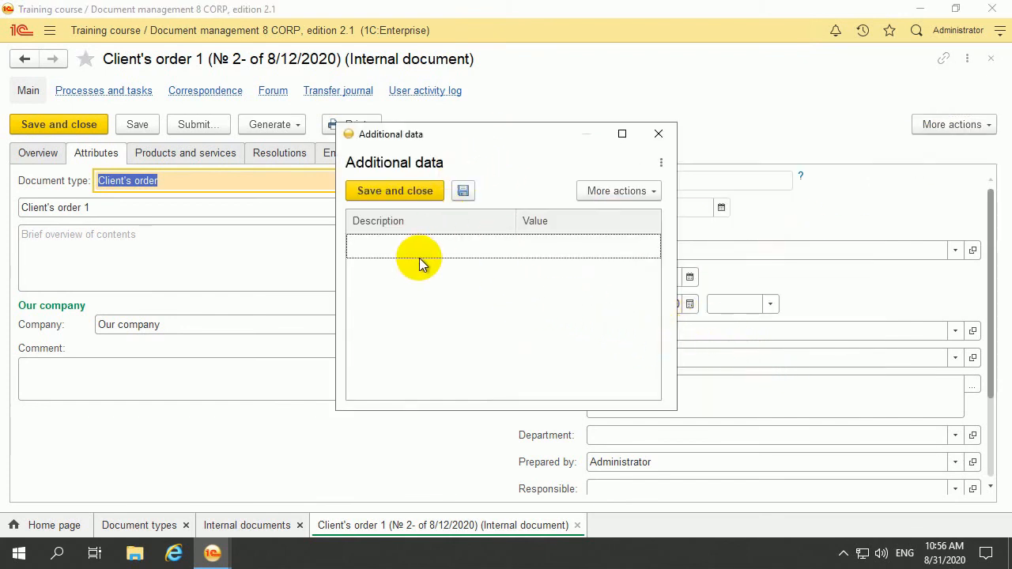
pyautogui.click(658, 134)
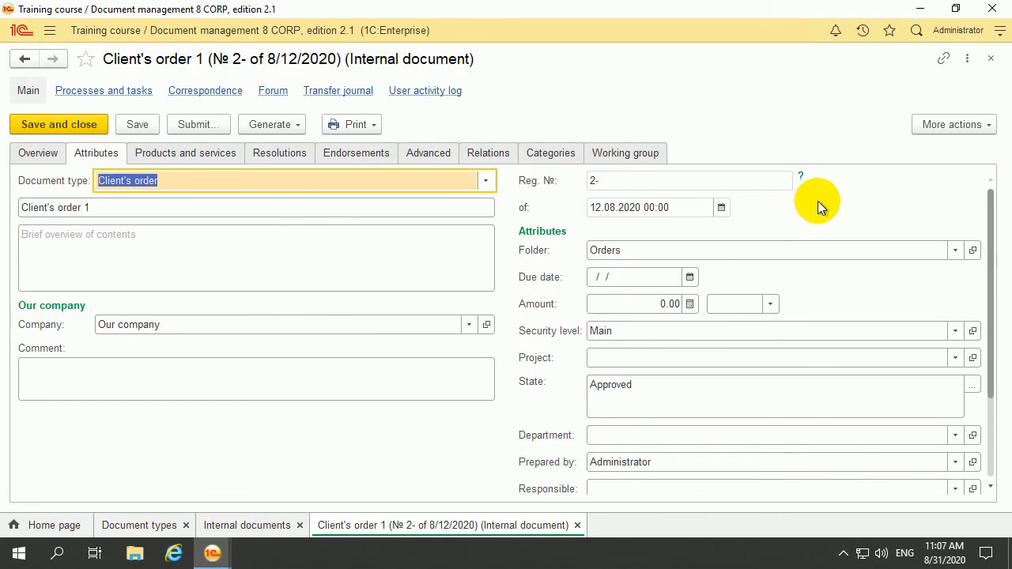
pyautogui.click(990, 59)
# Open the document types reference list and expand the Administrative documents group of internal documents.
pyautogui.click(71, 525)
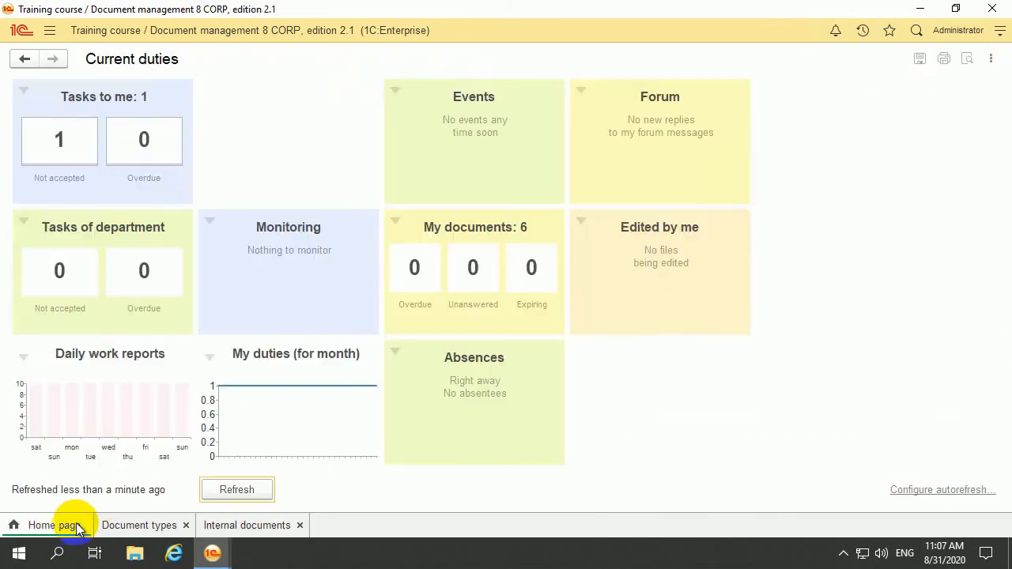
pyautogui.click(49, 30)
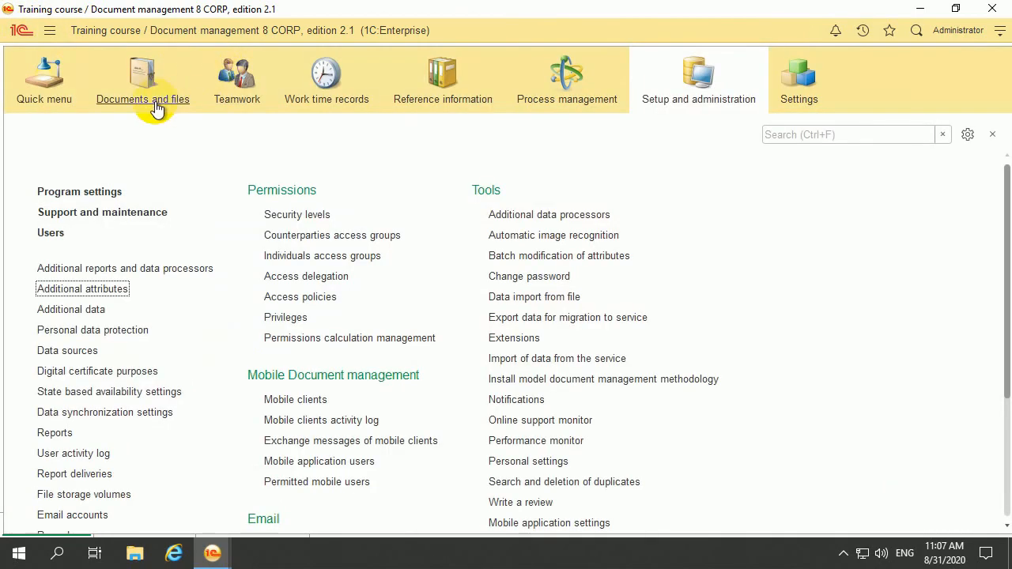
pyautogui.click(462, 101)
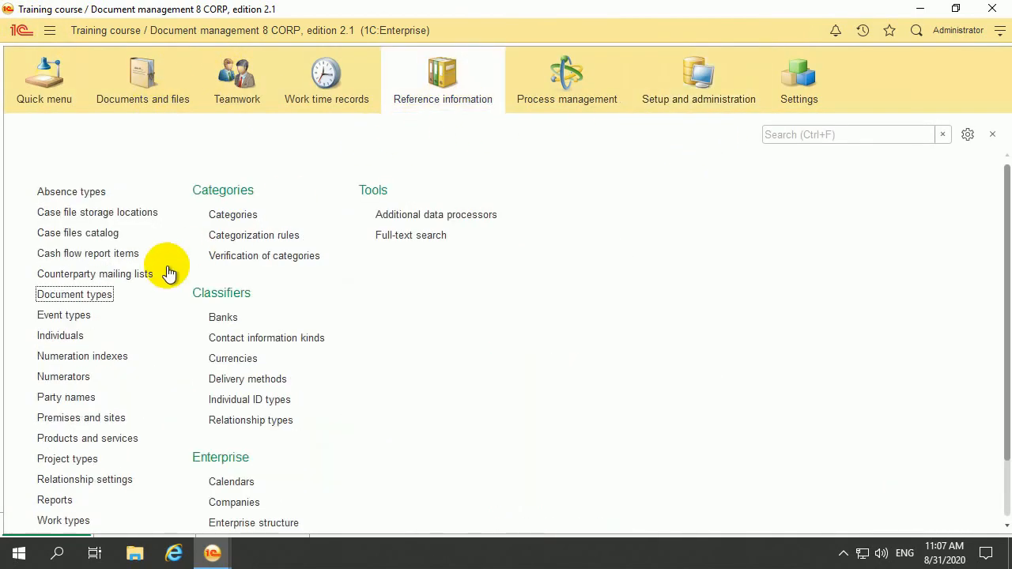
pyautogui.click(99, 295)
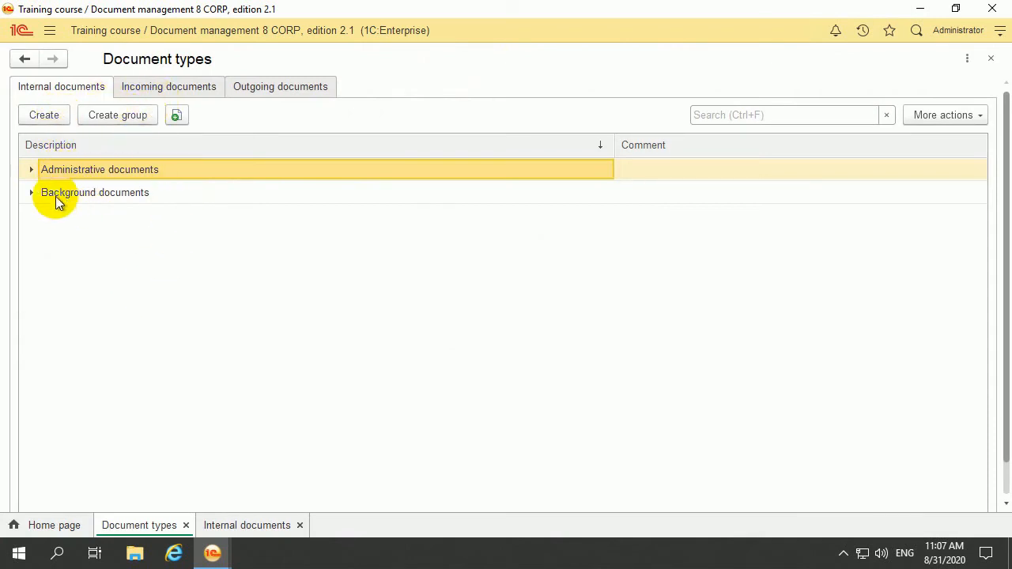
pyautogui.click(32, 170)
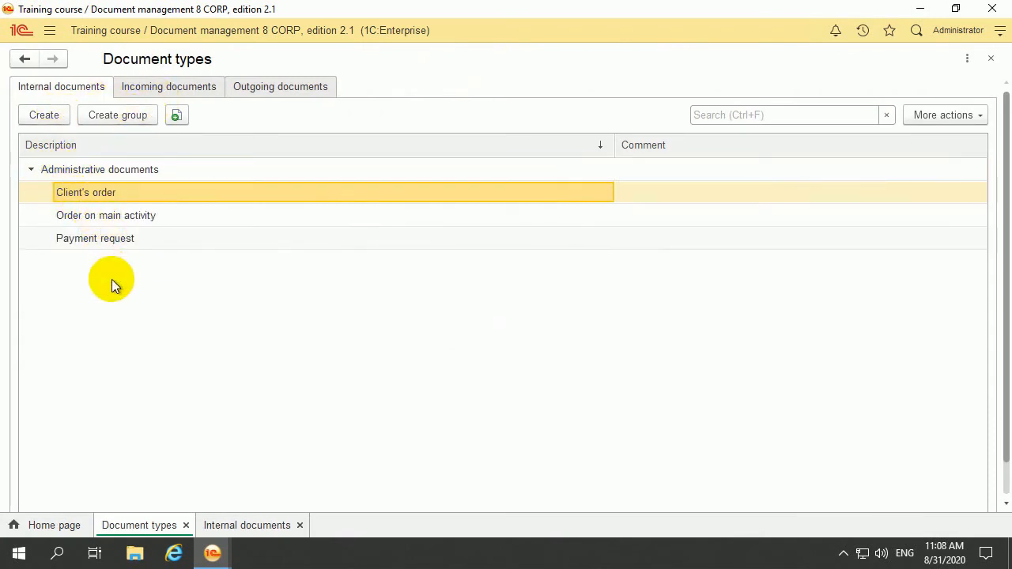
# Create the internal document type "Vacation order" in Administrative documents with due dates enabled, and save it.
pyautogui.click(51, 121)
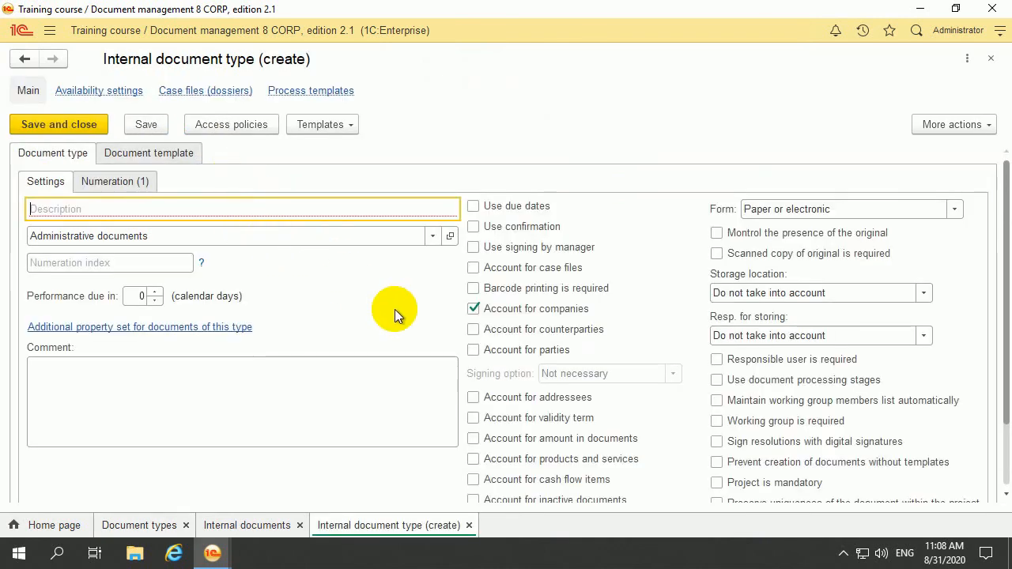
pyautogui.write('V')
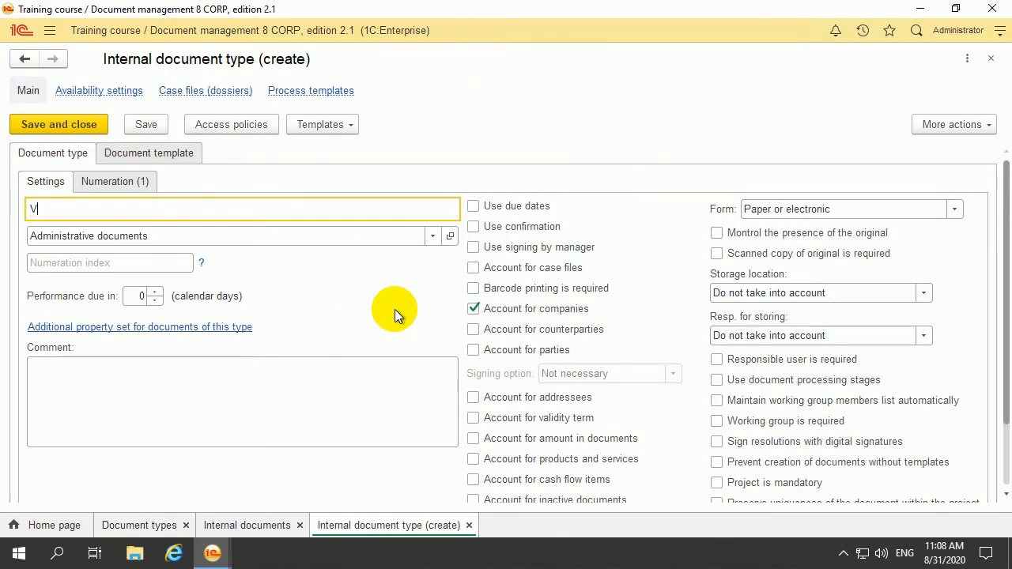
pyautogui.write('aca')
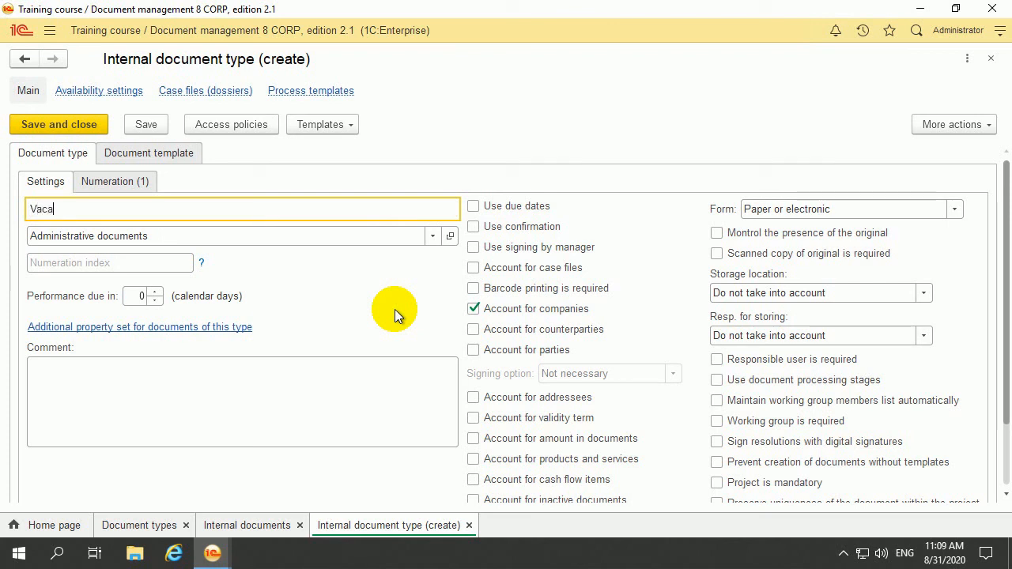
pyautogui.write('tio')
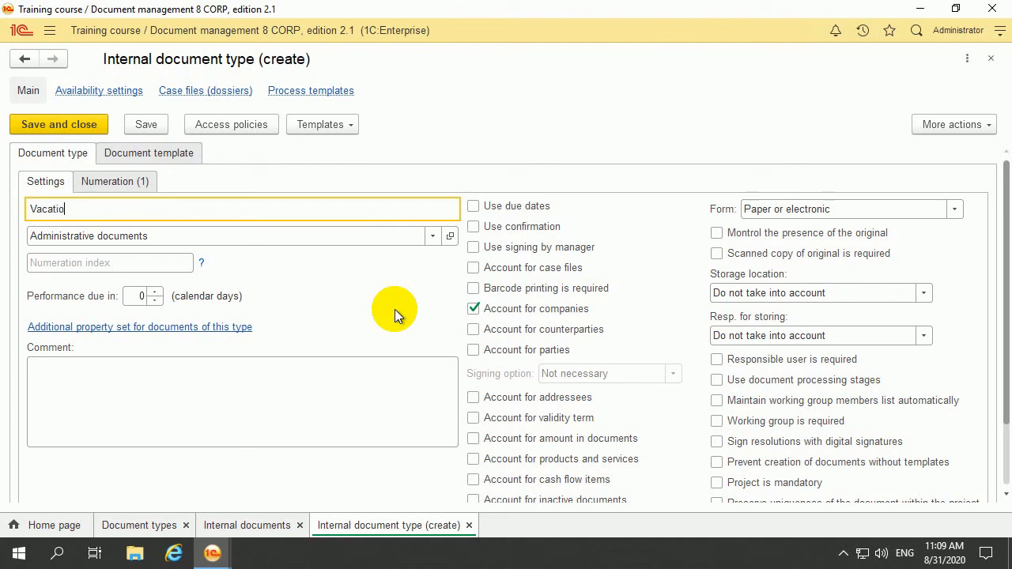
pyautogui.write('n order')
pyautogui.press('BackSpace')
pyautogui.click(472, 205)
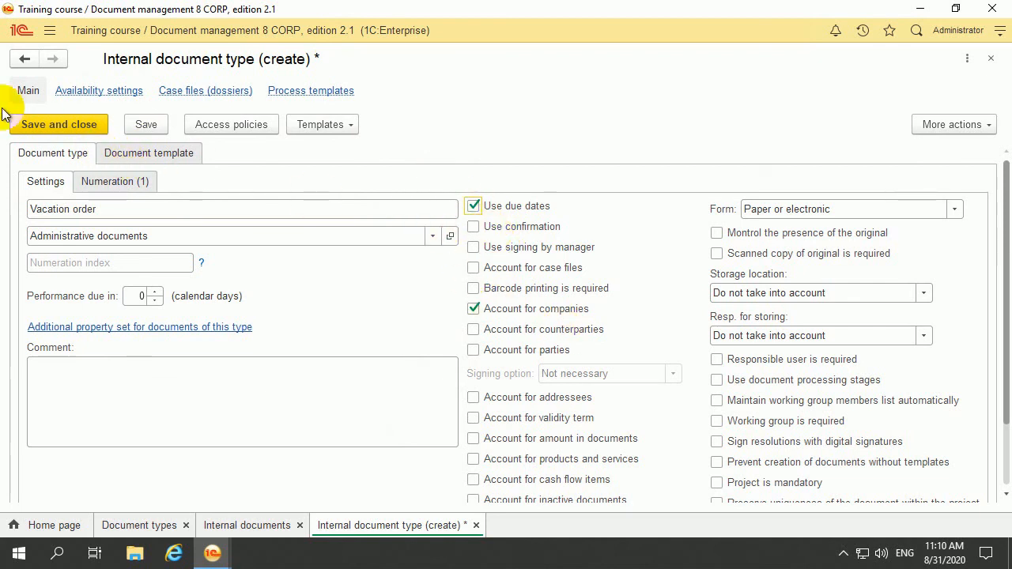
pyautogui.click(85, 129)
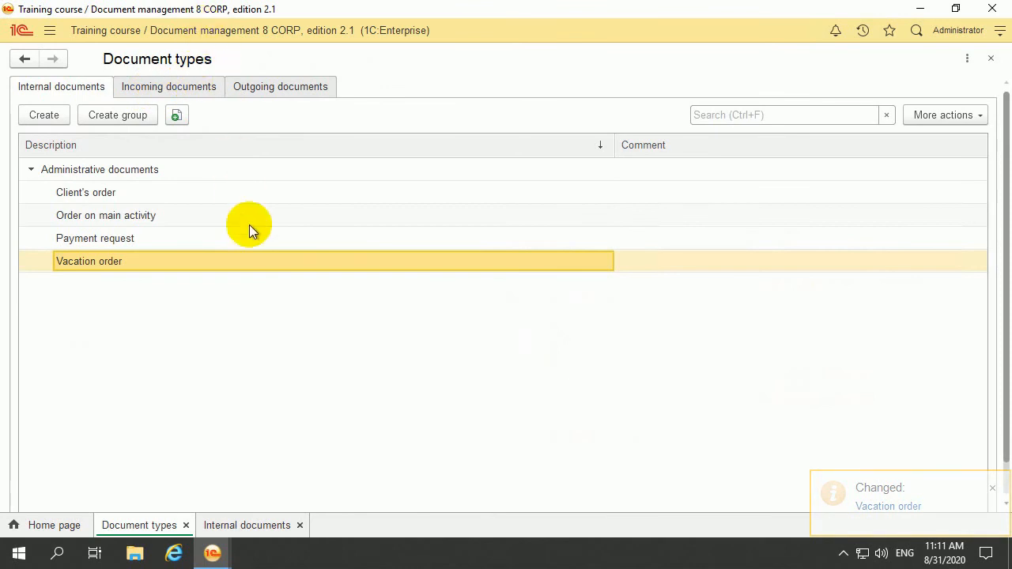
# Open the Additional attributes list from the setup and administration section.
pyautogui.click(48, 32)
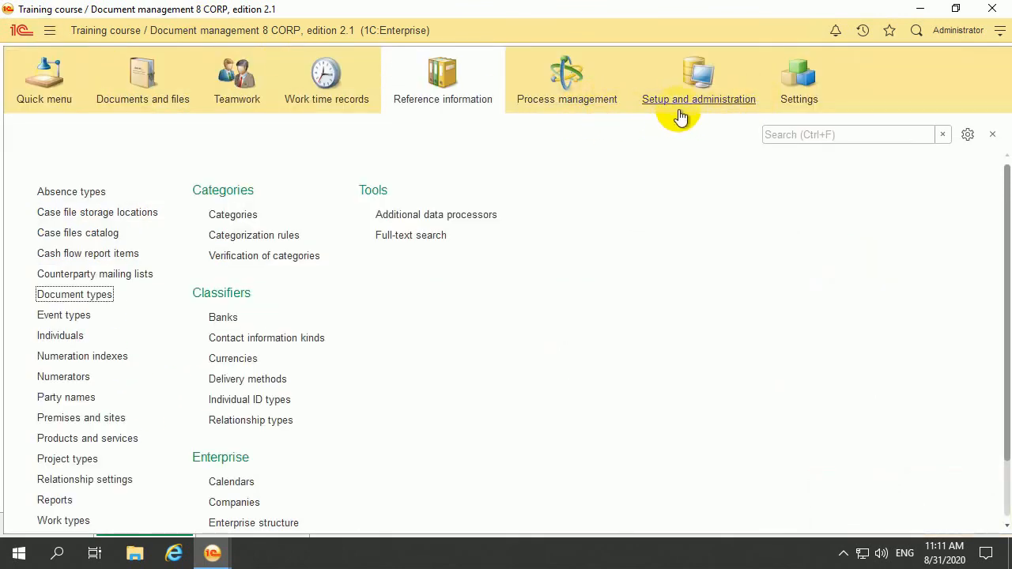
pyautogui.click(717, 102)
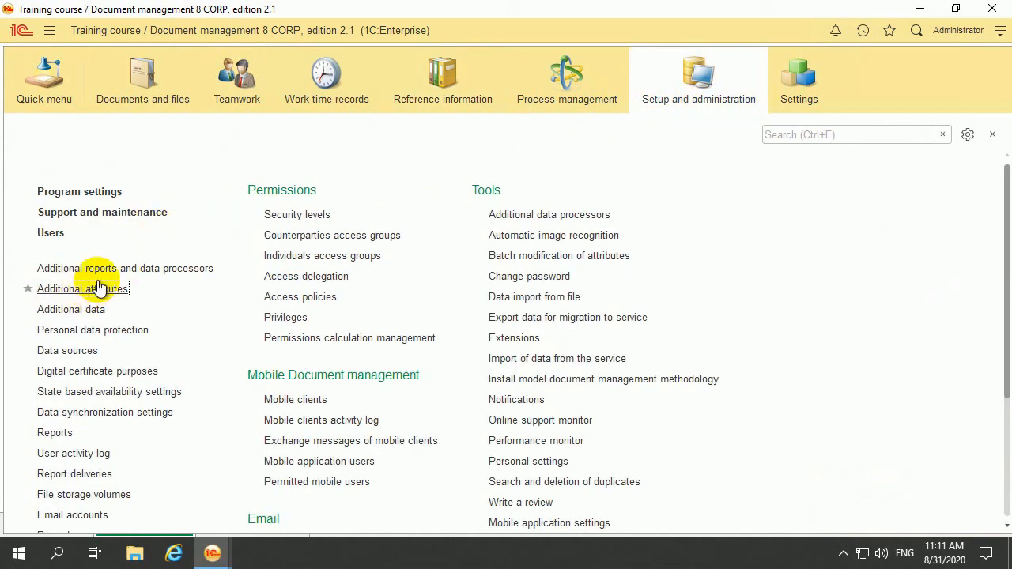
pyautogui.click(69, 289)
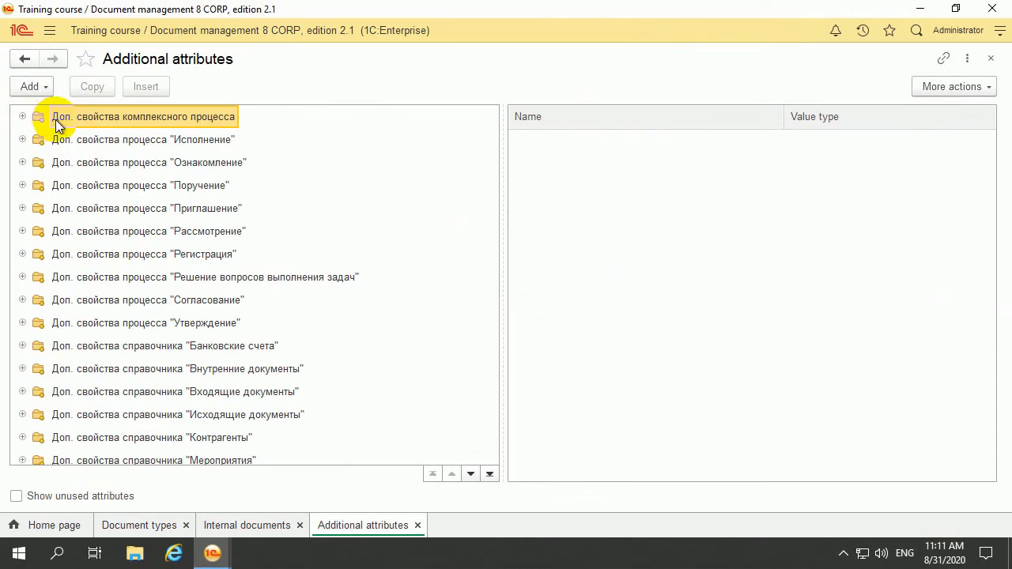
# Select the Vacation order set within the additional properties of the internal documents catalog ("Внутренние документы").
pyautogui.click(23, 117)
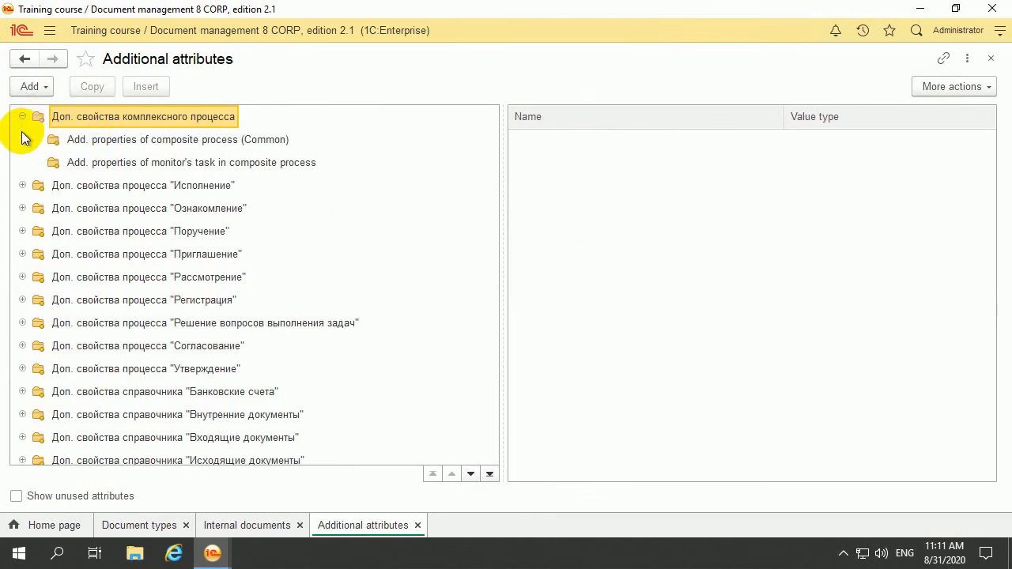
pyautogui.click(22, 185)
pyautogui.click(22, 323)
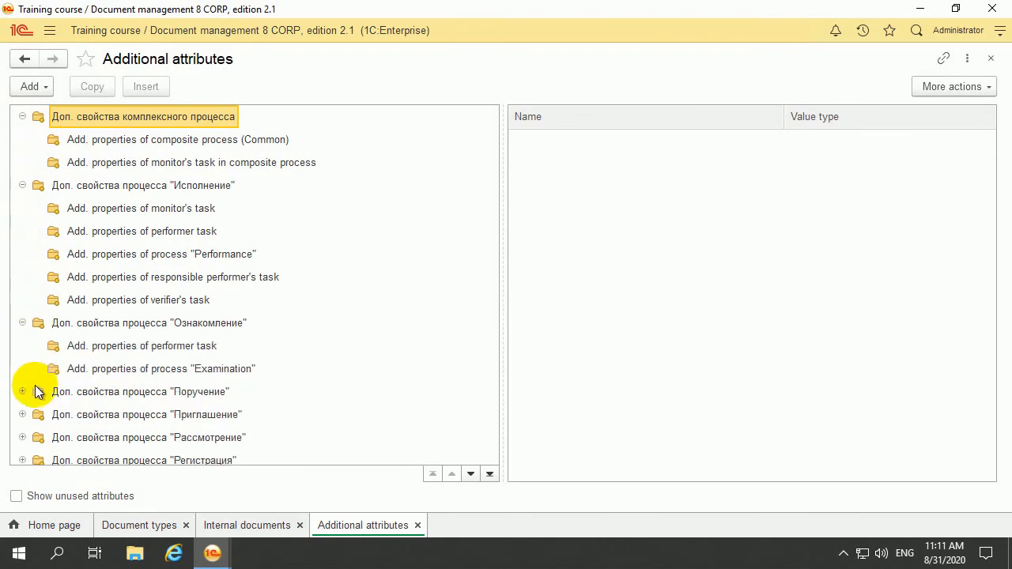
pyautogui.click(22, 392)
pyautogui.scroll(-2, 144, 324)
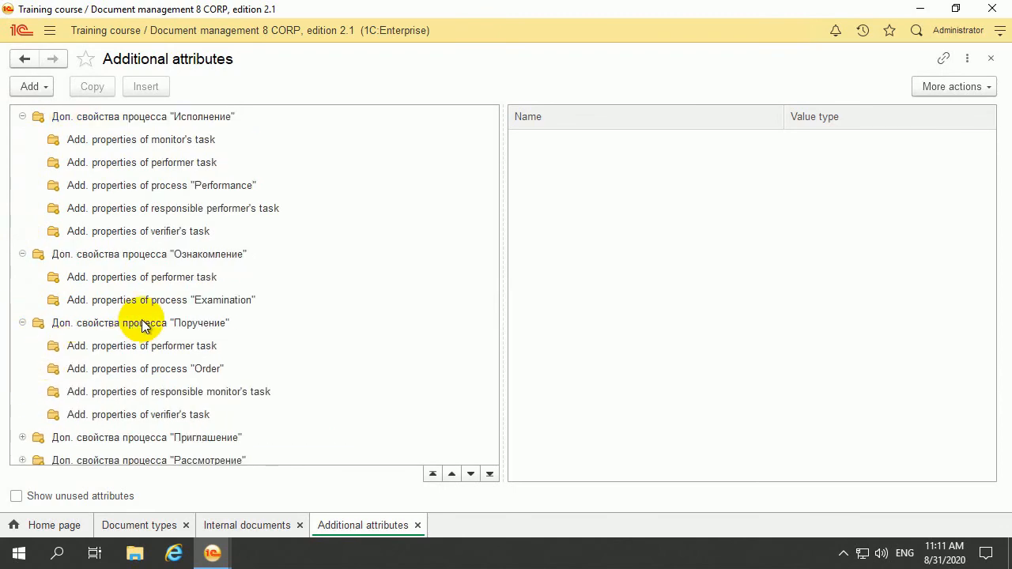
pyautogui.scroll(-4, 289, 299)
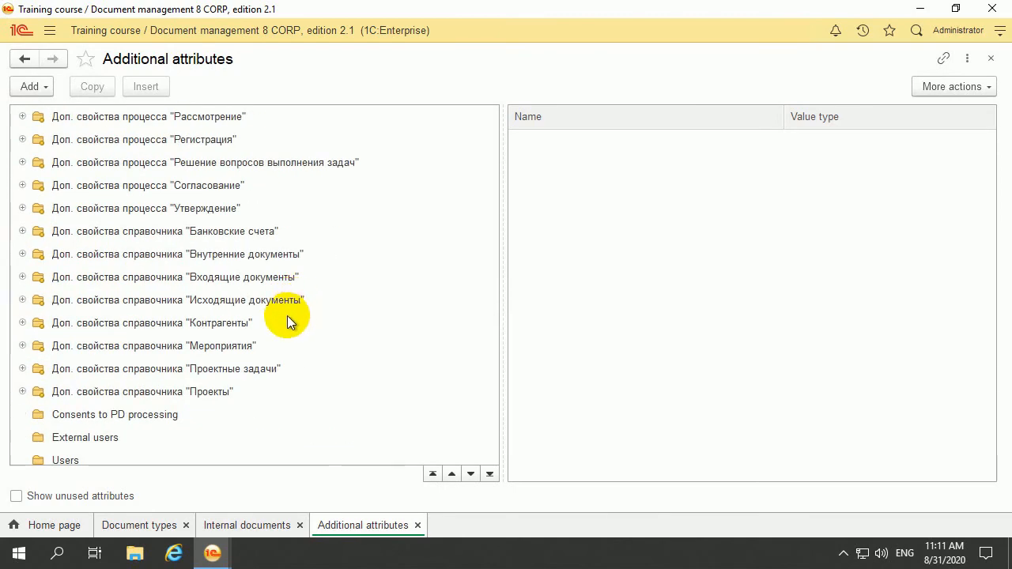
pyautogui.click(22, 254)
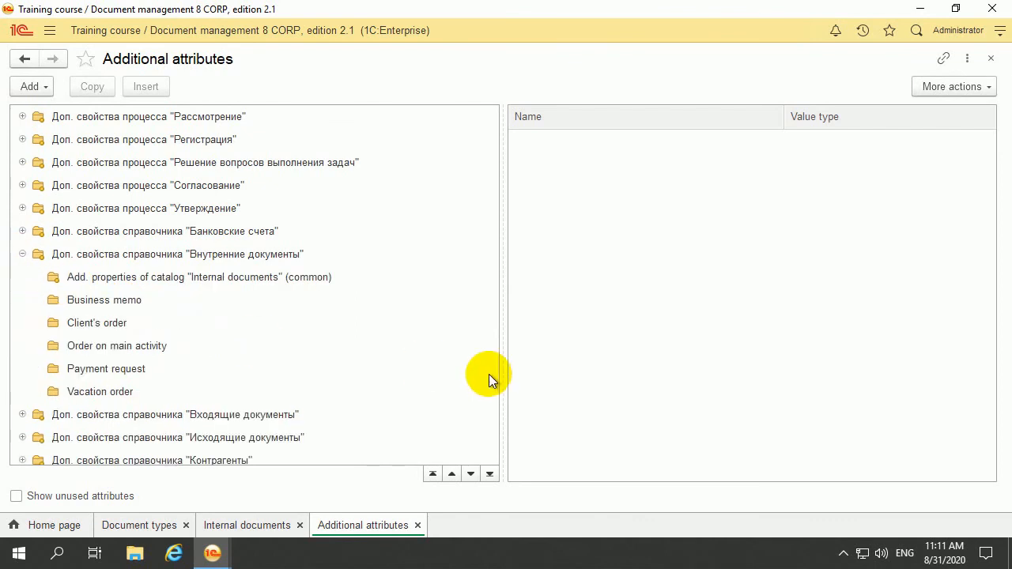
pyautogui.click(119, 394)
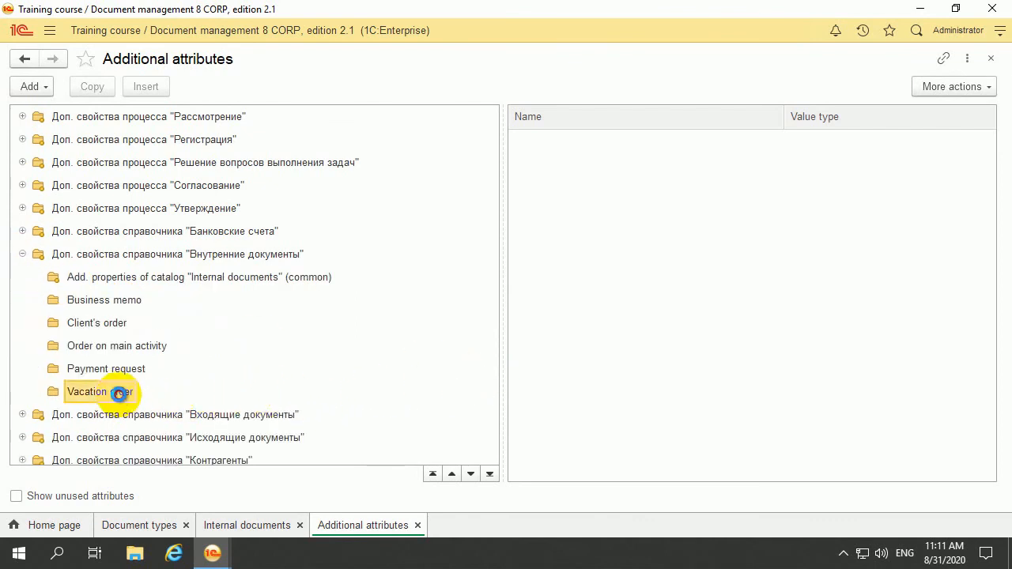
pyautogui.scroll(-2, 118, 394)
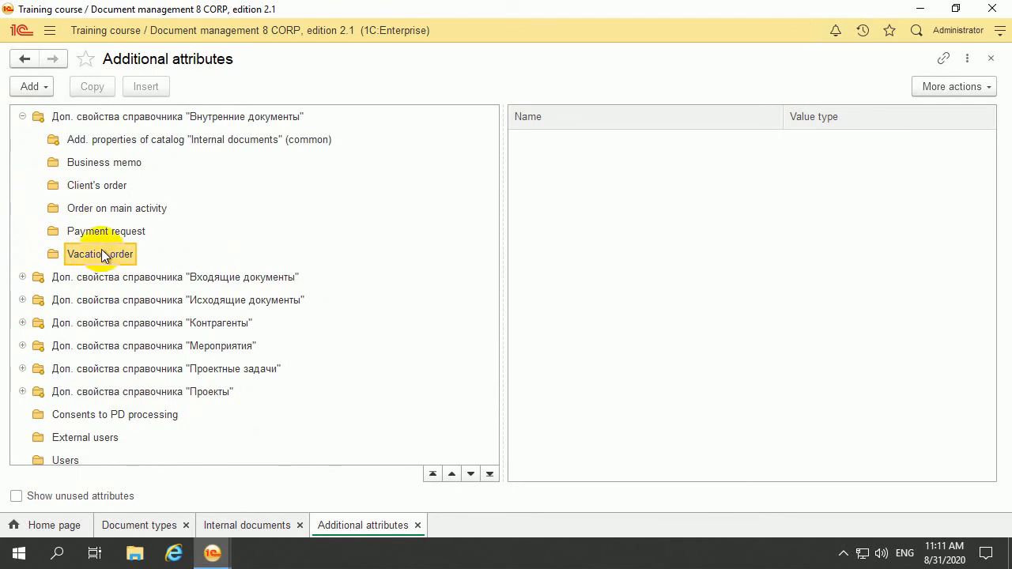
# Add a new additional attribute to the Vacation order set with the description "Officer" and value type User.
pyautogui.click(31, 87)
pyautogui.click(55, 106)
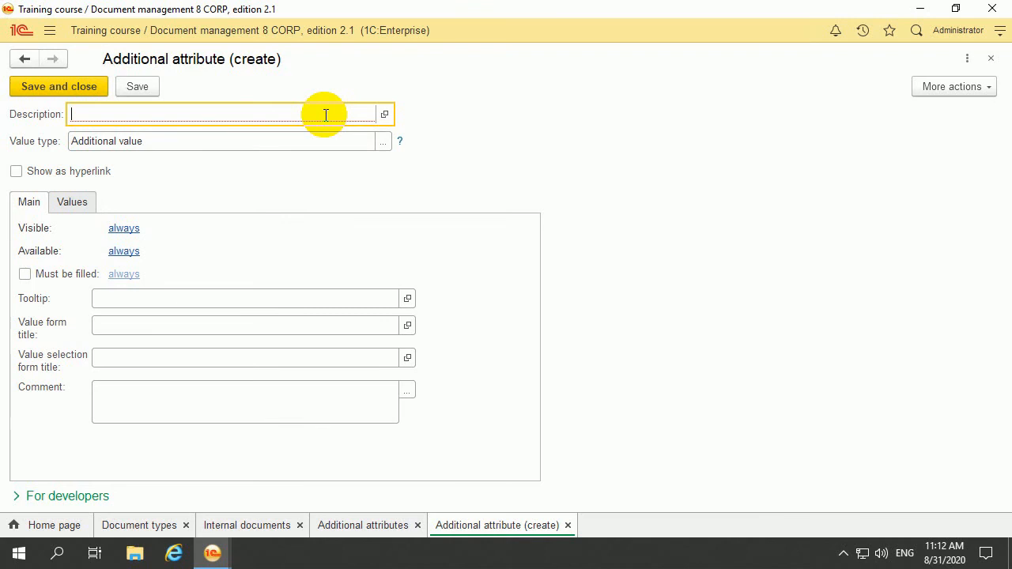
pyautogui.write('Officer')
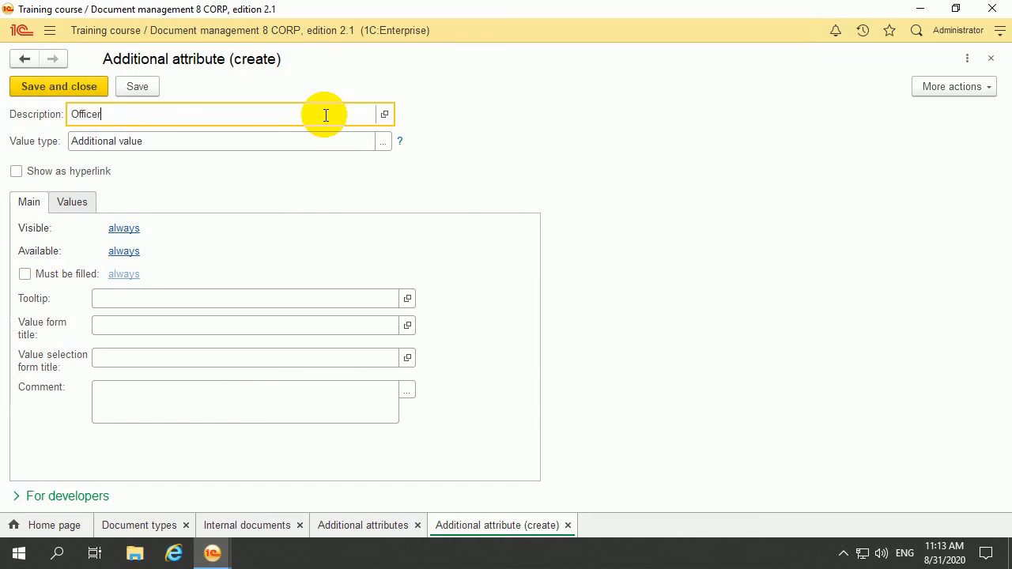
pyautogui.click(384, 142)
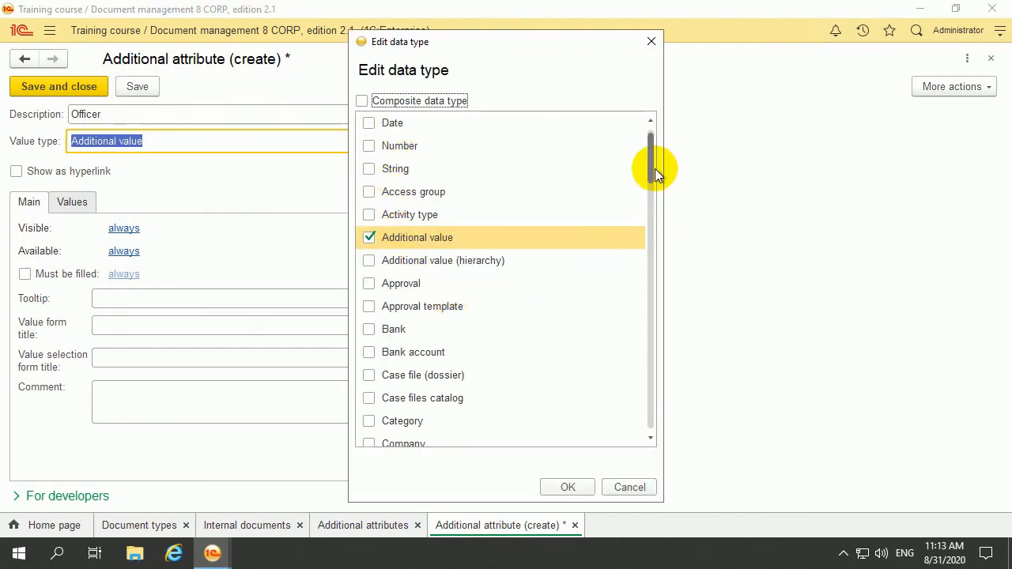
pyautogui.moveTo(653, 168); pyautogui.dragTo(650, 443)
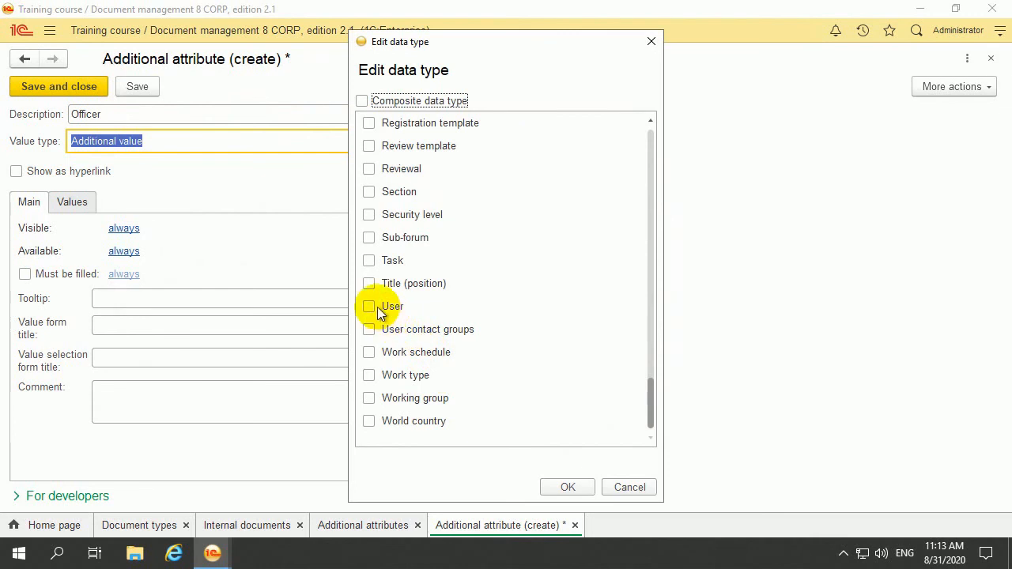
pyautogui.click(368, 306)
pyautogui.click(556, 486)
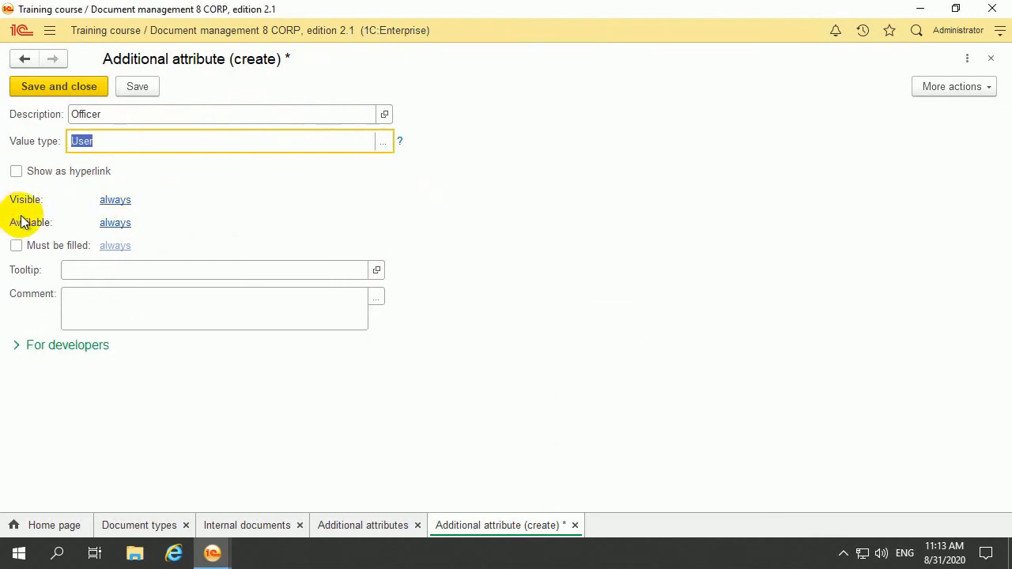
# Make the Officer attribute mandatory to fill and save it.
pyautogui.click(16, 246)
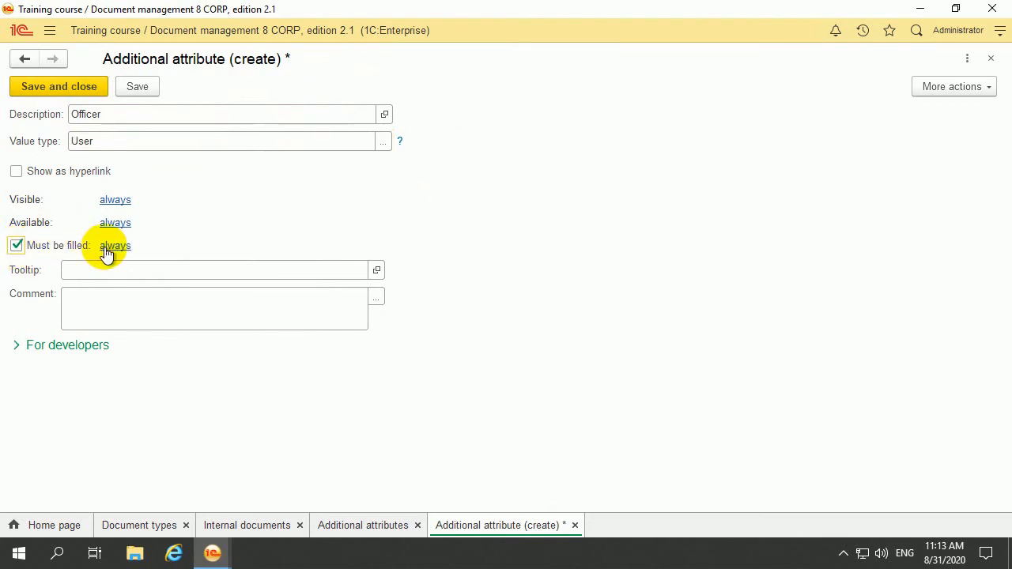
pyautogui.click(123, 98)
pyautogui.click(72, 94)
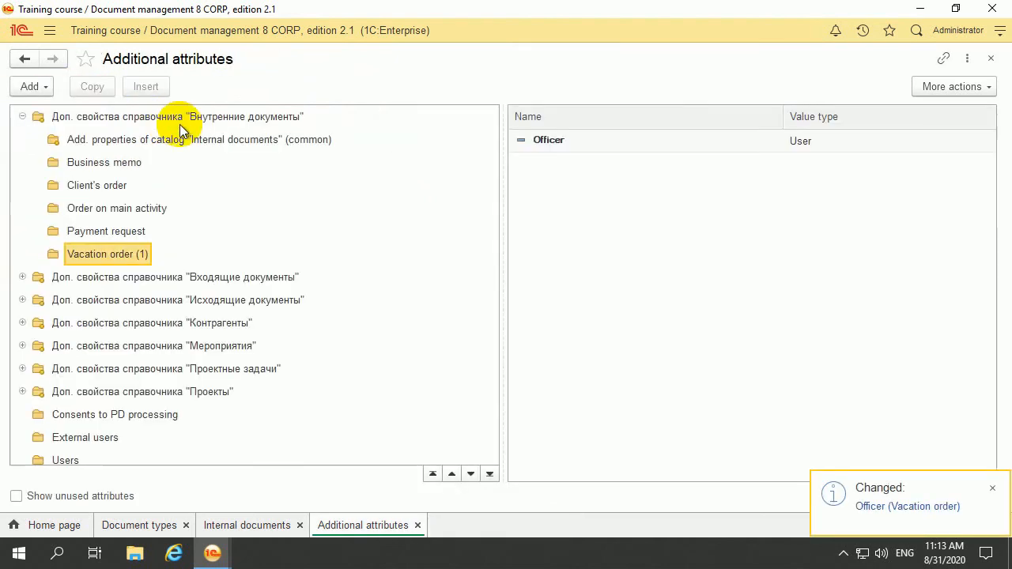
# Open the internal documents list from the documents and files section.
pyautogui.click(49, 33)
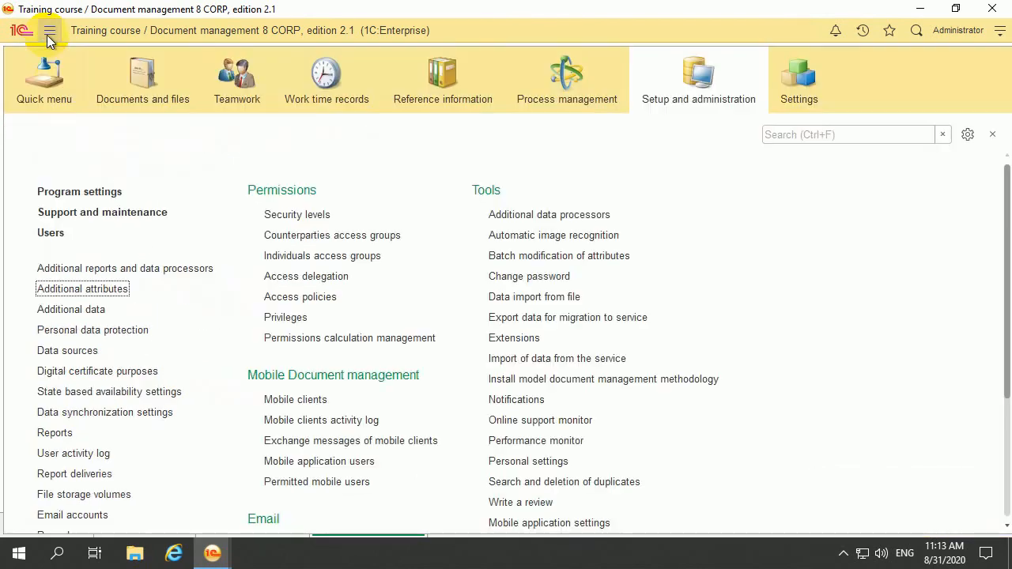
pyautogui.click(167, 101)
pyautogui.click(41, 234)
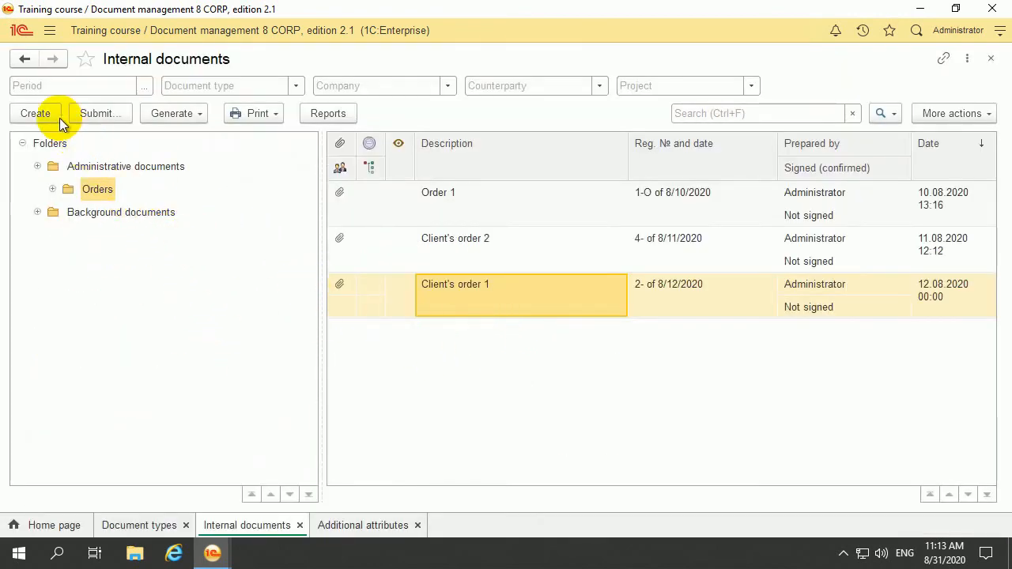
# Create a new internal document from the Vacation order template under Administrative documents.
pyautogui.click(38, 114)
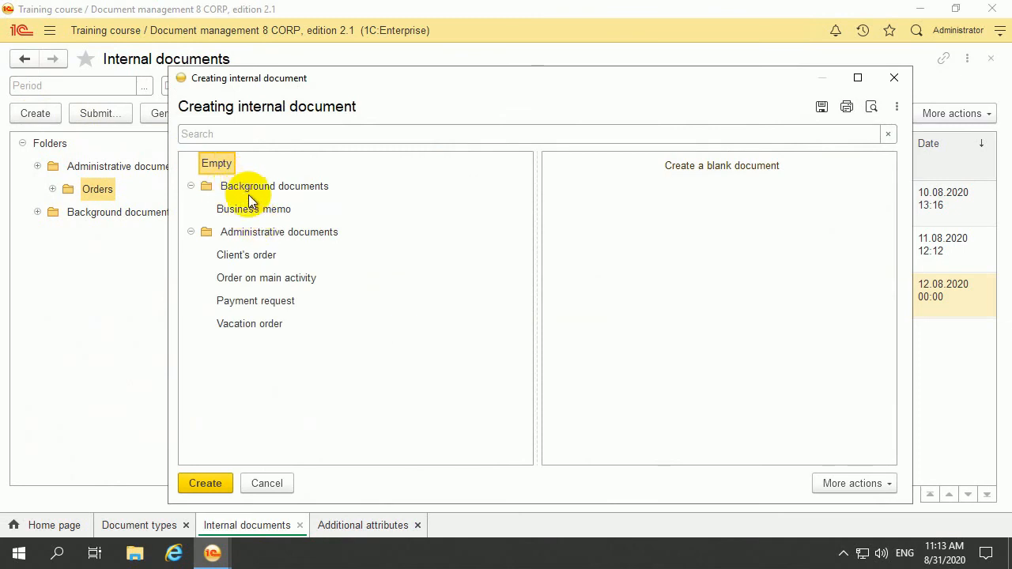
pyautogui.click(244, 325)
pyautogui.click(208, 485)
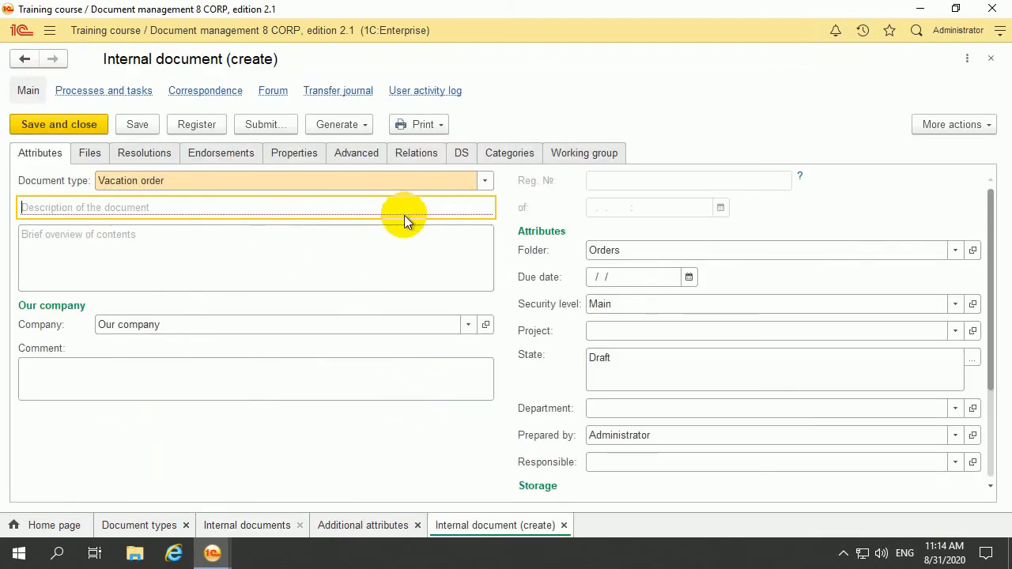
# Reuse the document type name in the new document's description to make it "Vacation order 1".
pyautogui.click(290, 181)
pyautogui.hotkey('ctrl', 'c')
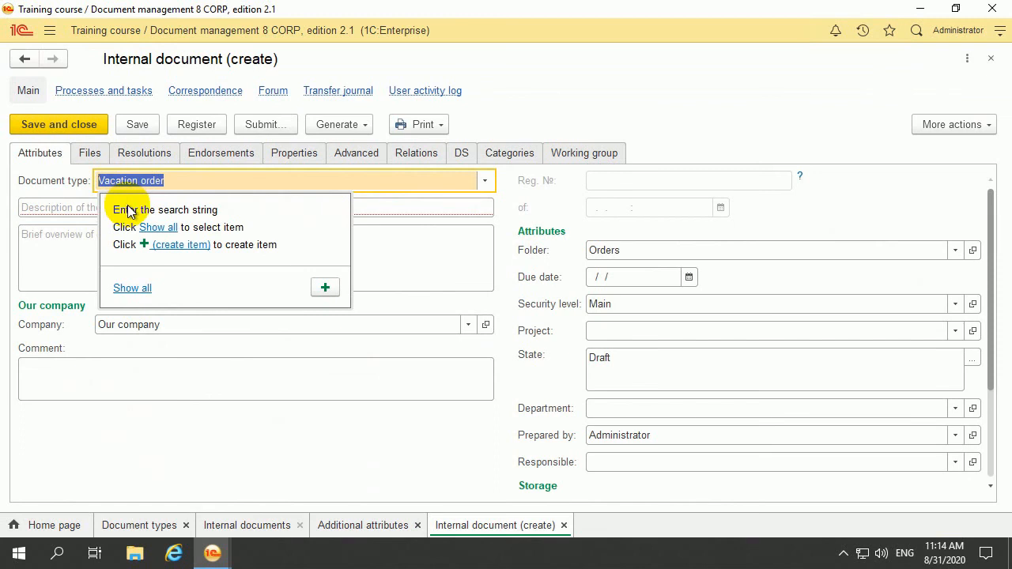
pyautogui.click(64, 209)
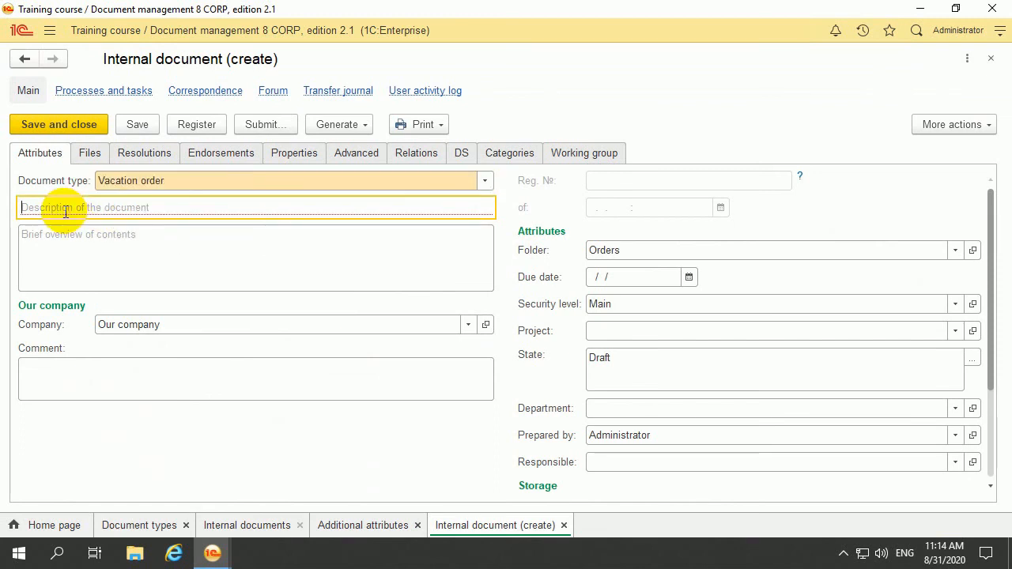
pyautogui.hotkey('ctrl', 'v')
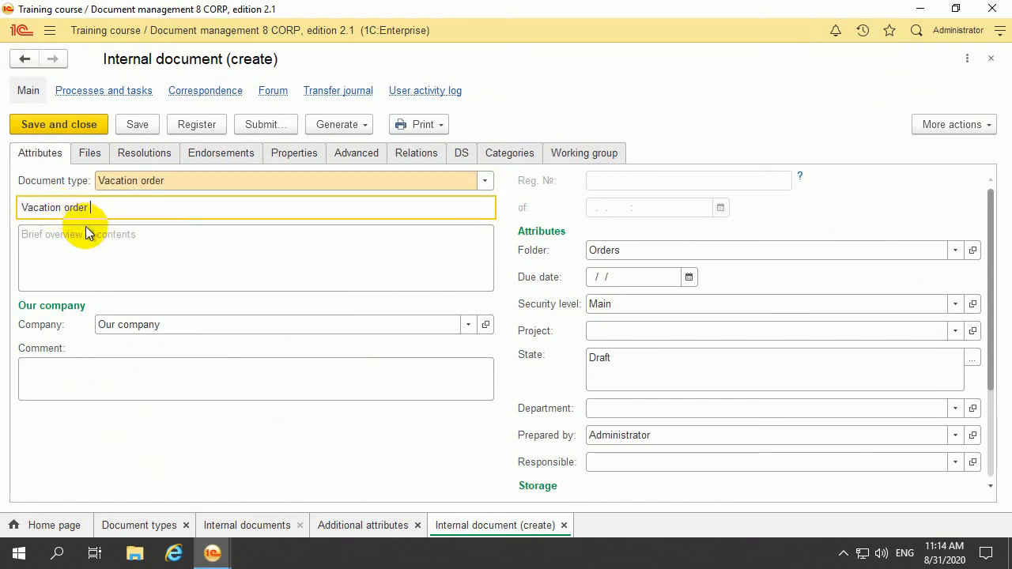
pyautogui.scroll(-2, 451, 380)
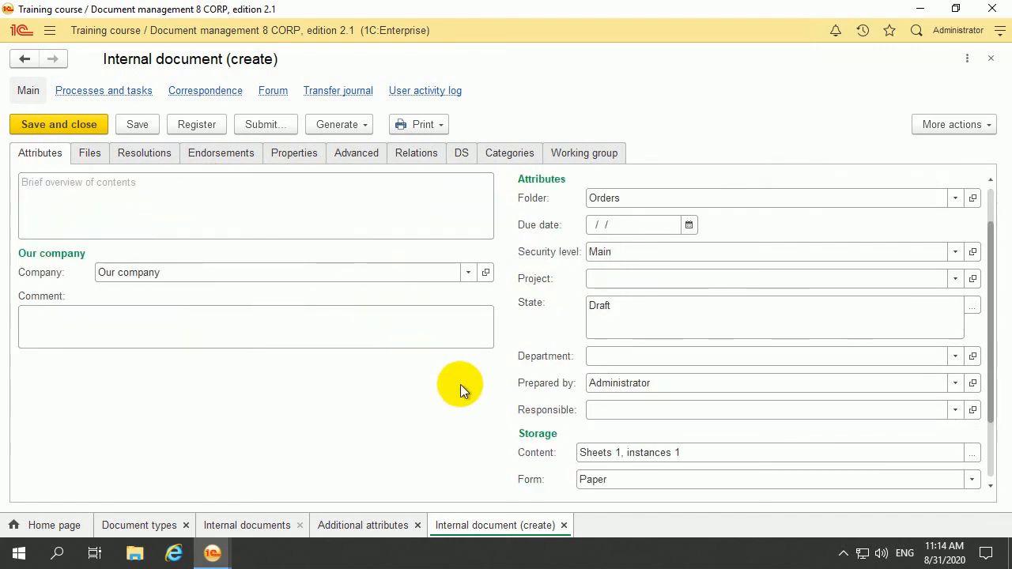
pyautogui.write('1')
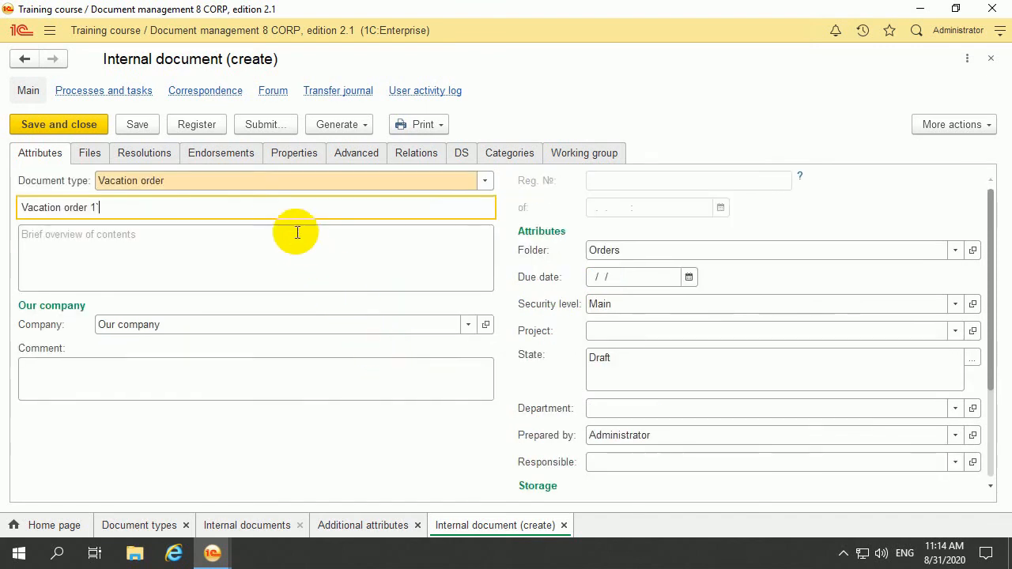
pyautogui.click(158, 205)
pyautogui.press('BackSpace')
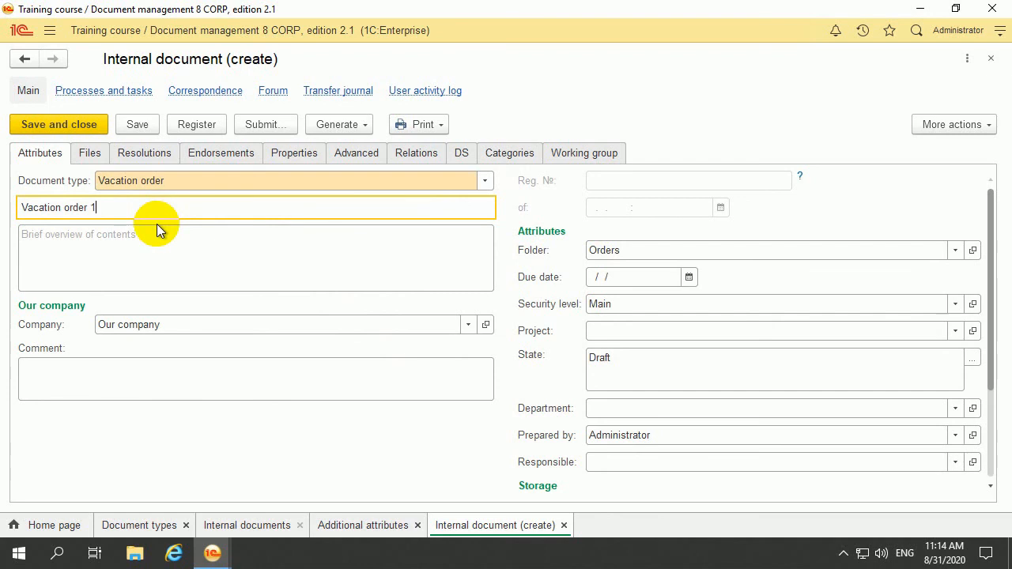
# Fill the document's Officer property with the employee from the Accounting department under Management, and save and close the document.
pyautogui.click(298, 157)
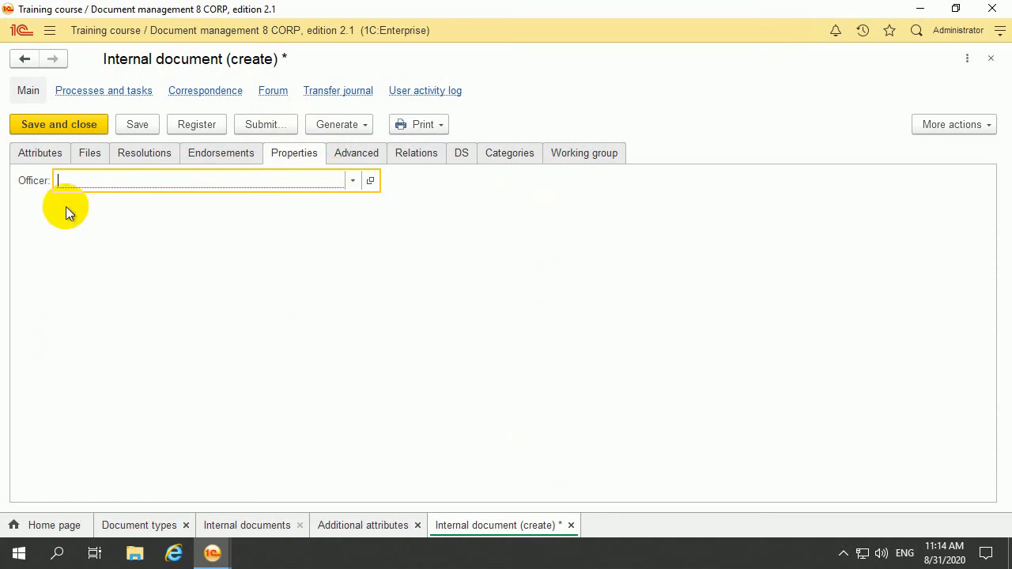
pyautogui.click(353, 181)
pyautogui.click(90, 288)
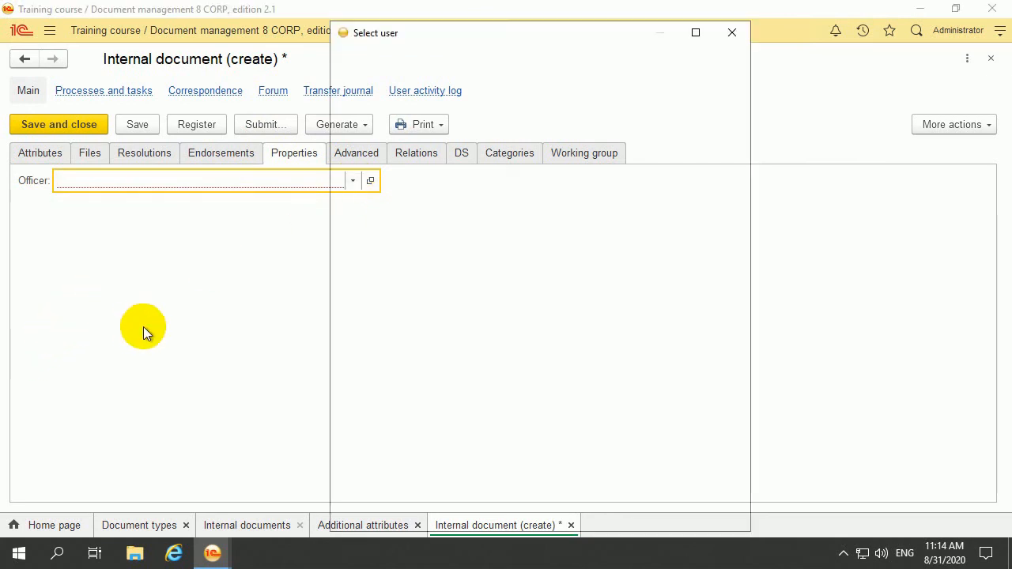
pyautogui.click(368, 141)
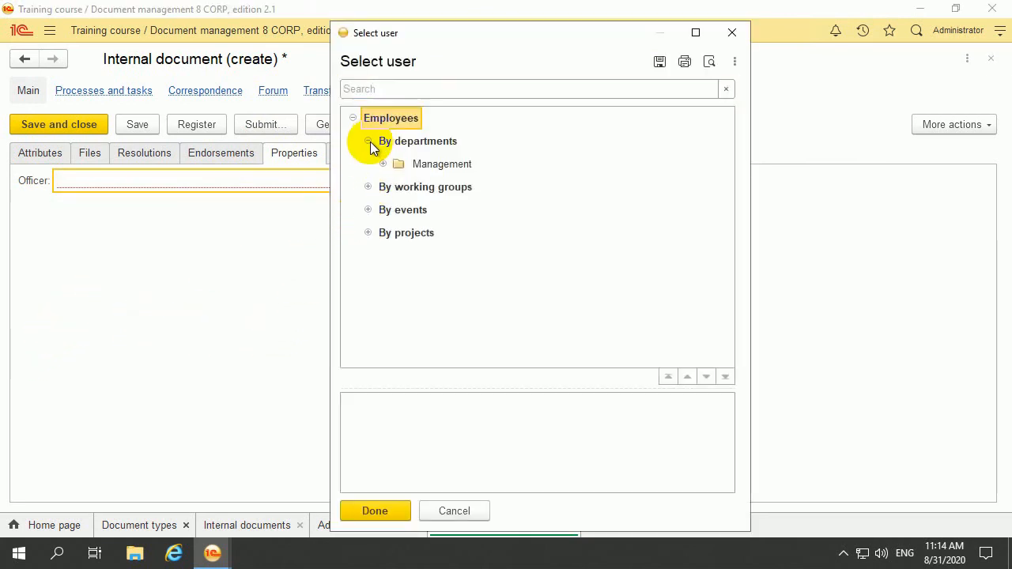
pyautogui.click(383, 164)
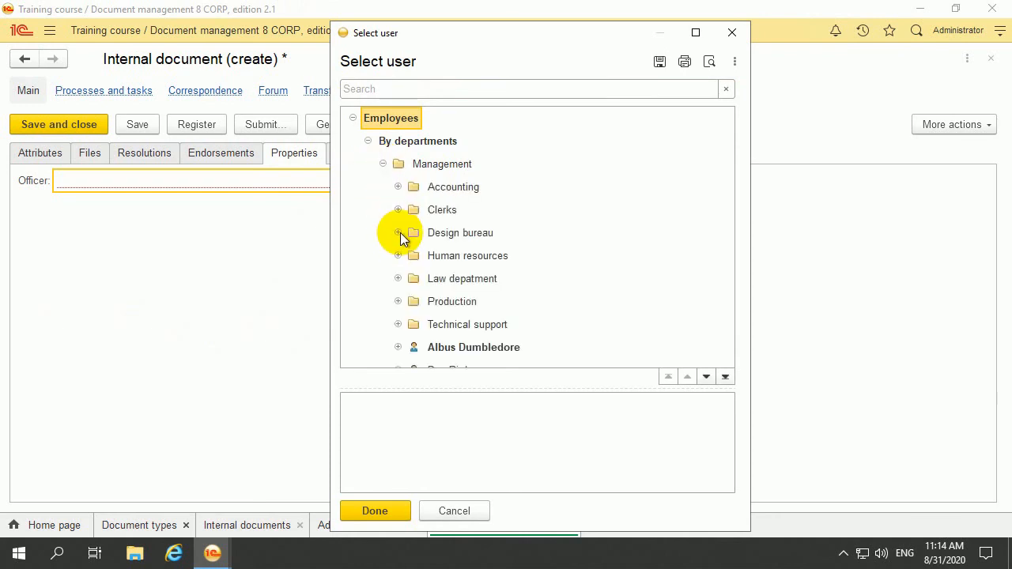
pyautogui.scroll(-3, 409, 244)
pyautogui.scroll(3, 406, 282)
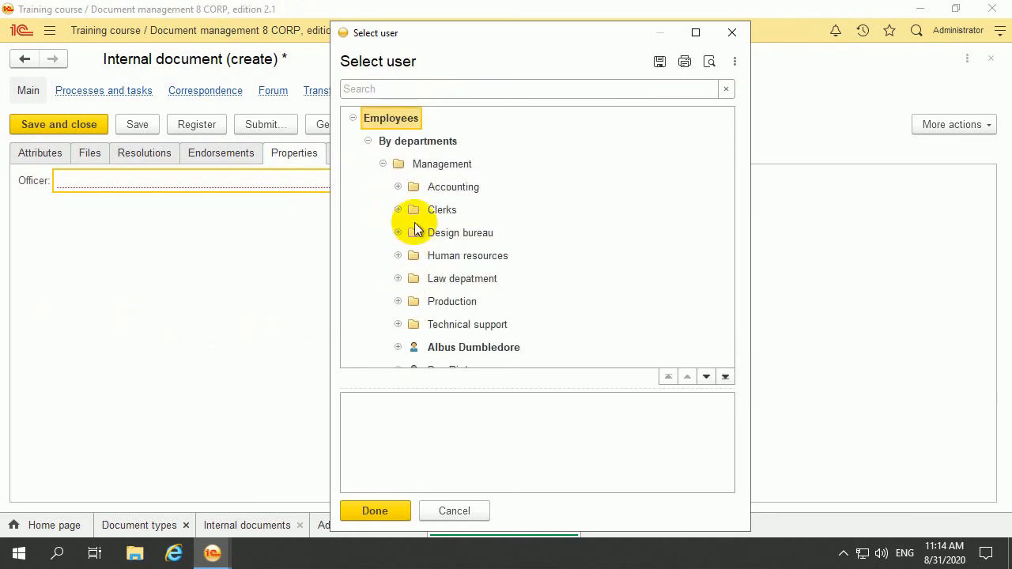
pyautogui.click(398, 209)
pyautogui.click(448, 236)
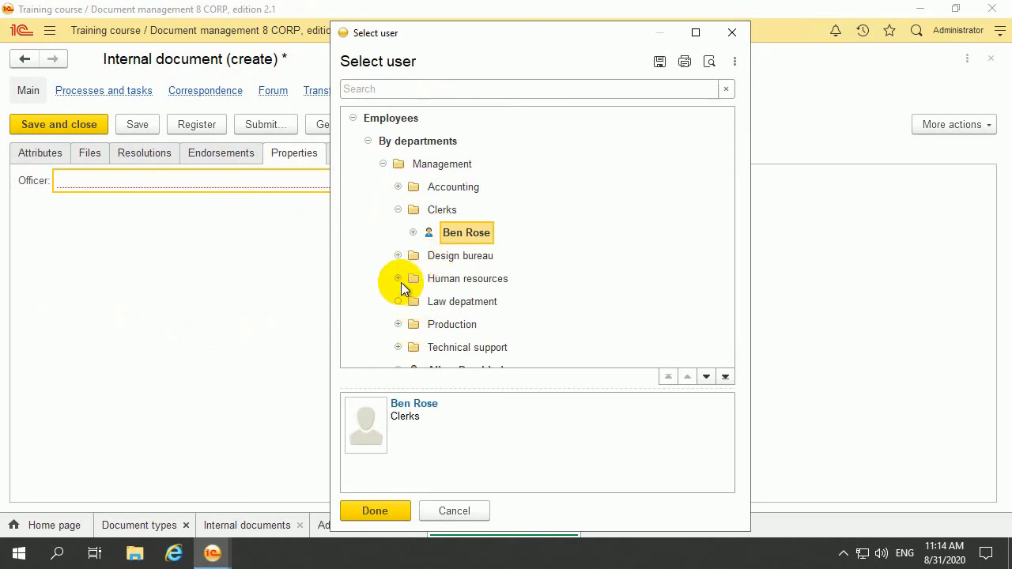
pyautogui.click(398, 186)
pyautogui.click(444, 212)
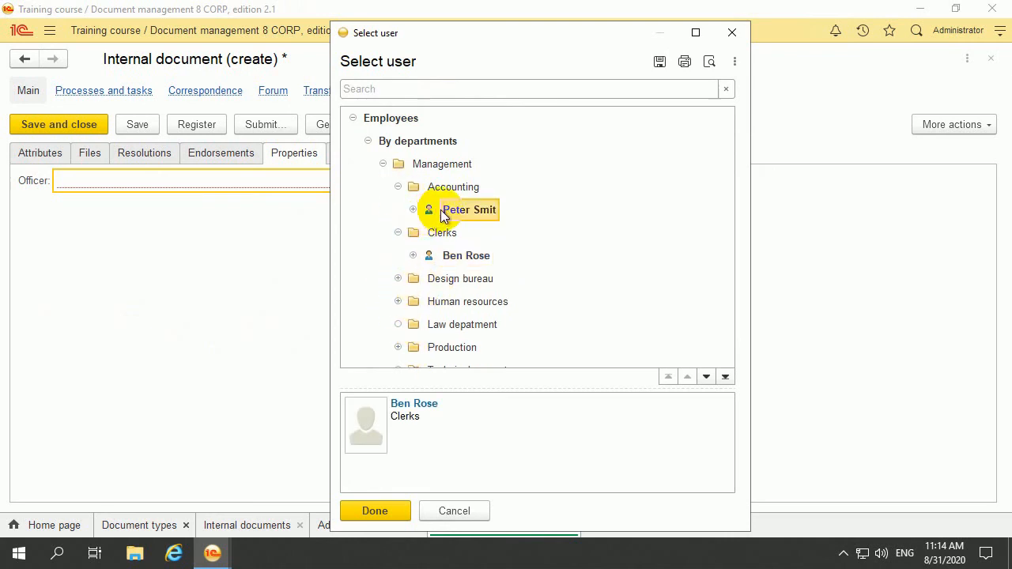
pyautogui.click(374, 510)
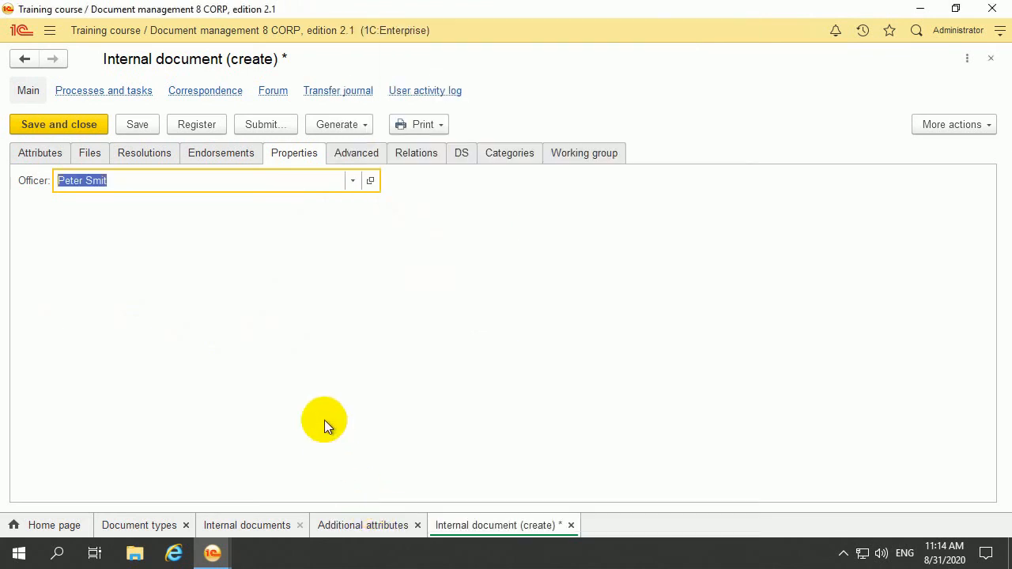
pyautogui.click(48, 154)
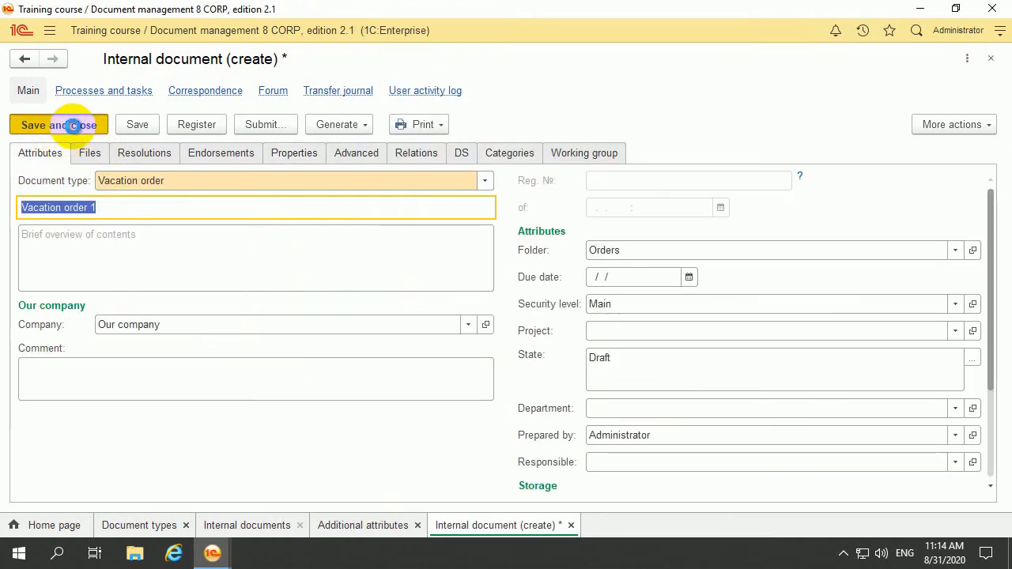
pyautogui.click(72, 125)
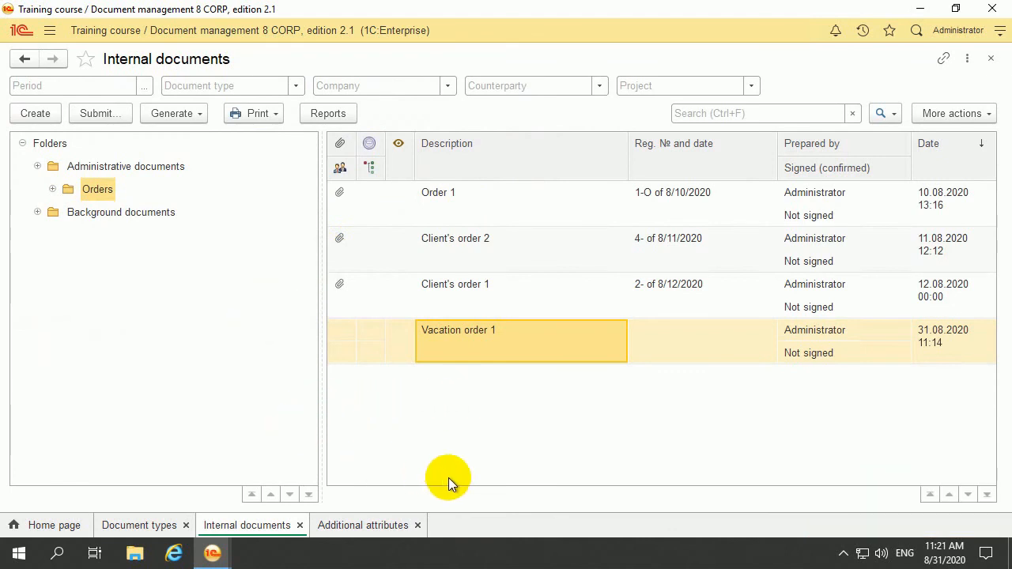
# Close the additional attributes list and open the additional data list from the setup and administration section.
pyautogui.click(418, 526)
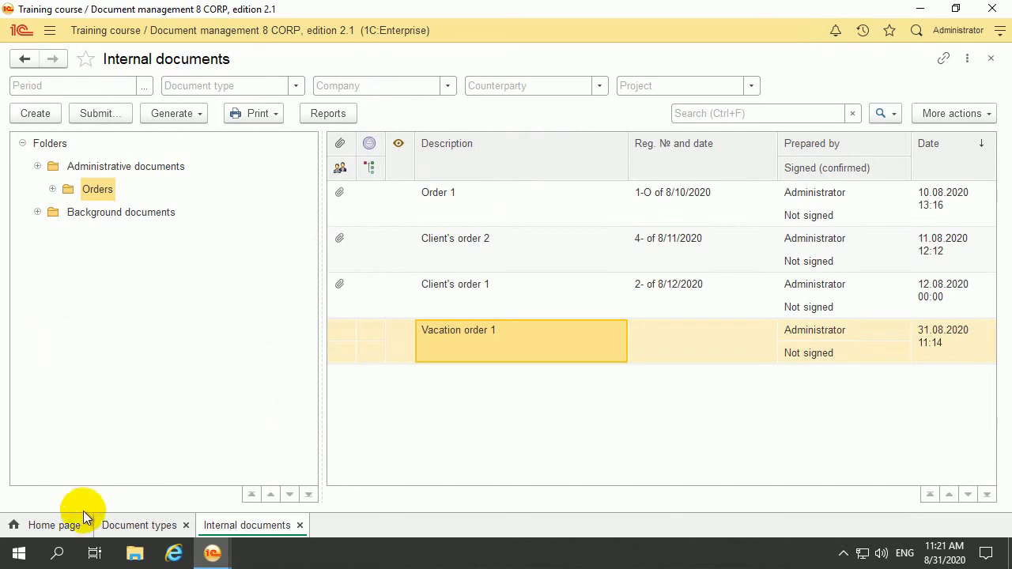
pyautogui.click(63, 527)
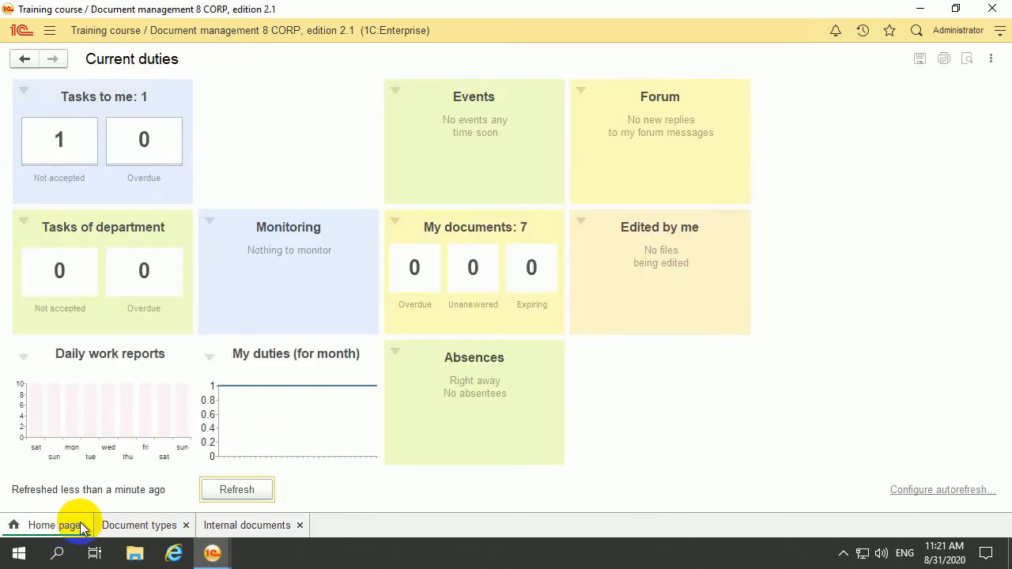
pyautogui.click(48, 32)
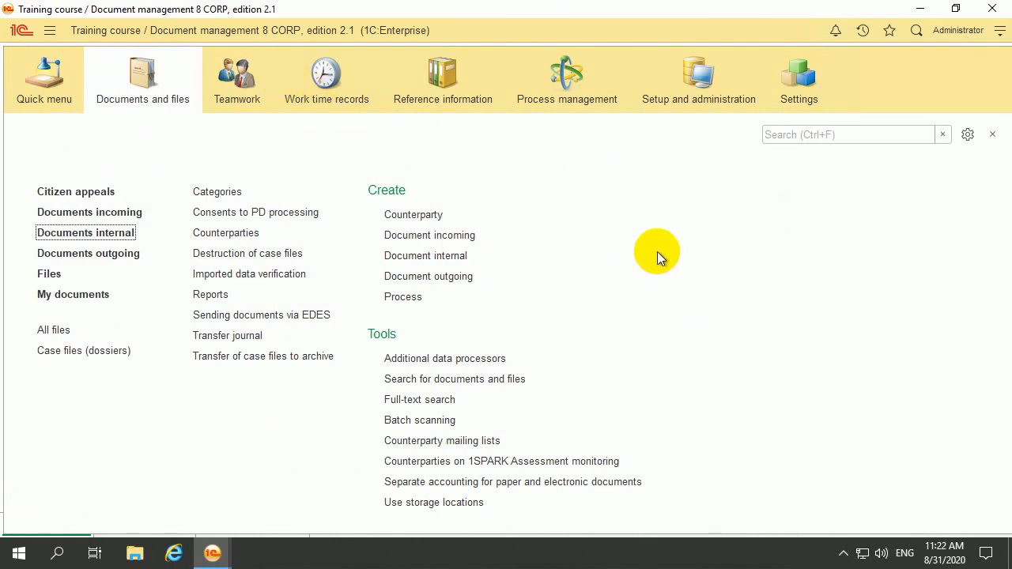
pyautogui.click(720, 106)
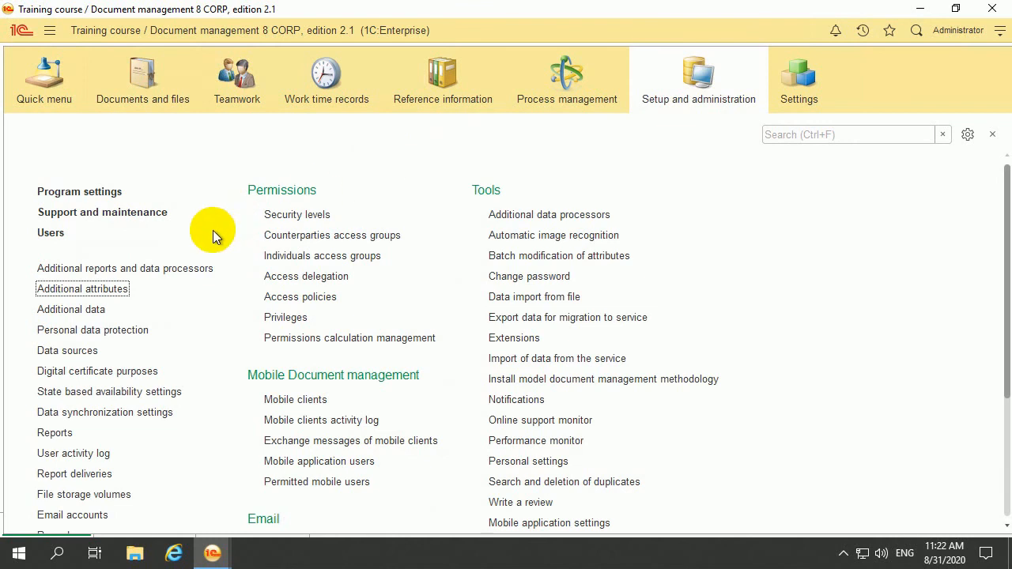
pyautogui.click(88, 311)
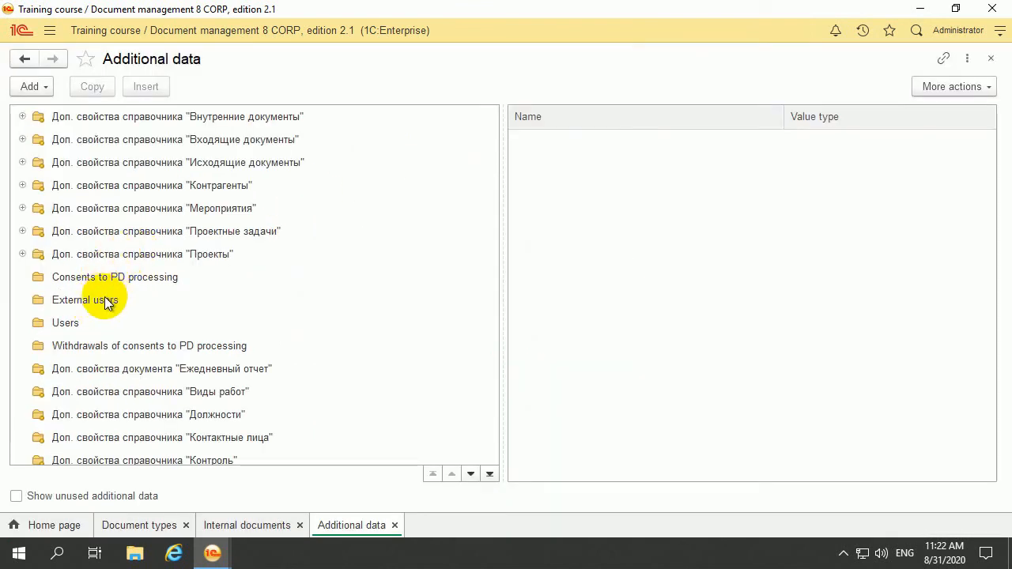
# Select the Vacation order set of additional data within the internal documents catalog properties ("Внутренние документы").
pyautogui.scroll(-2, 150, 395)
pyautogui.scroll(2, 127, 364)
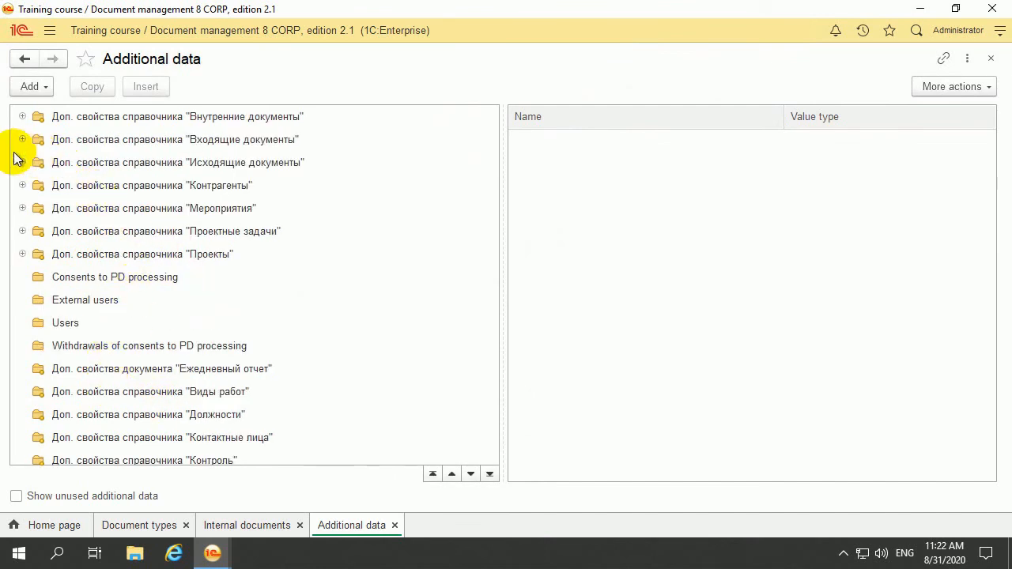
pyautogui.click(21, 117)
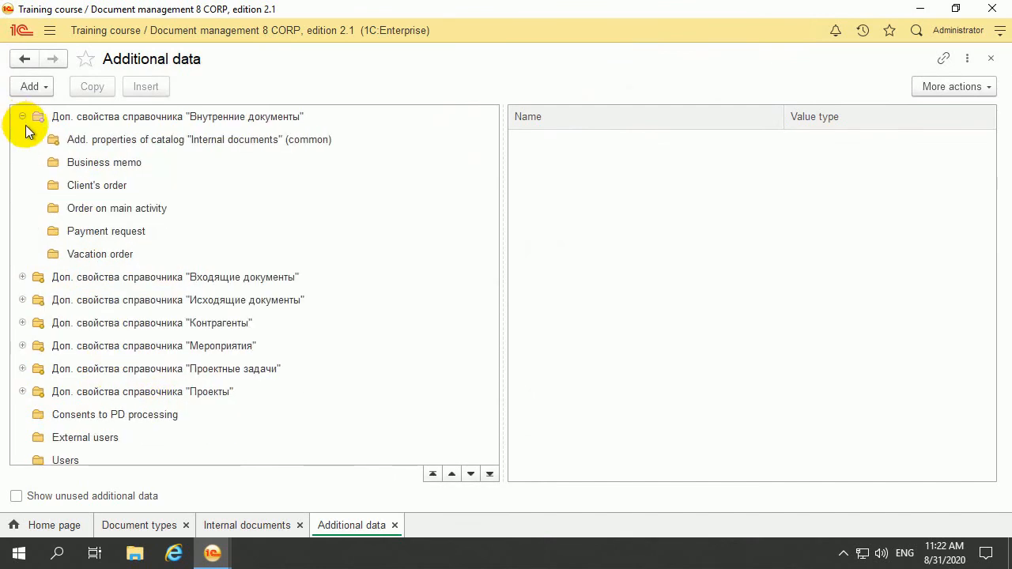
pyautogui.click(117, 257)
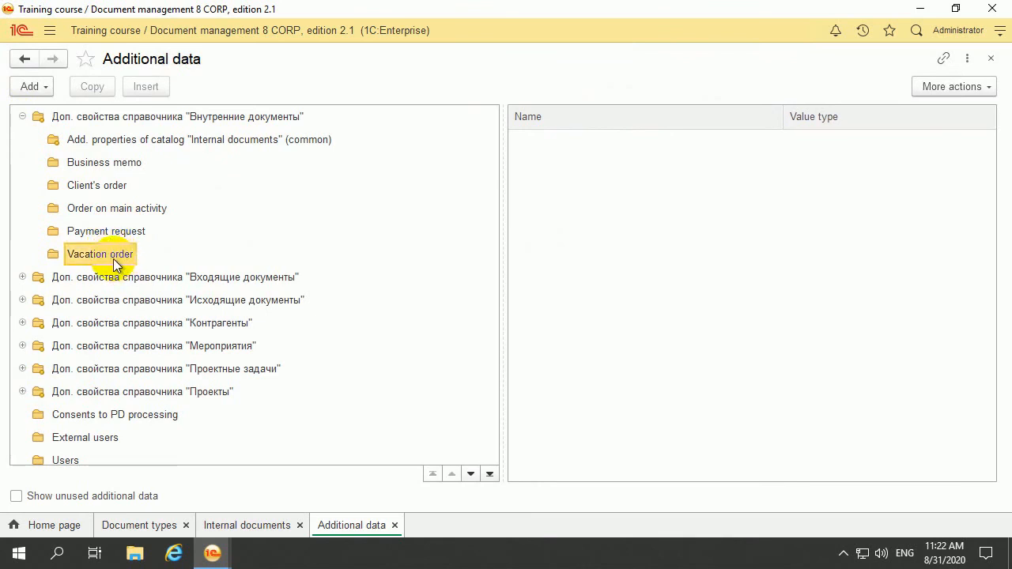
# Add a new additional data item to the Vacation order set with the description "Read the order" and value type Boolean, and save it.
pyautogui.click(28, 89)
pyautogui.click(72, 115)
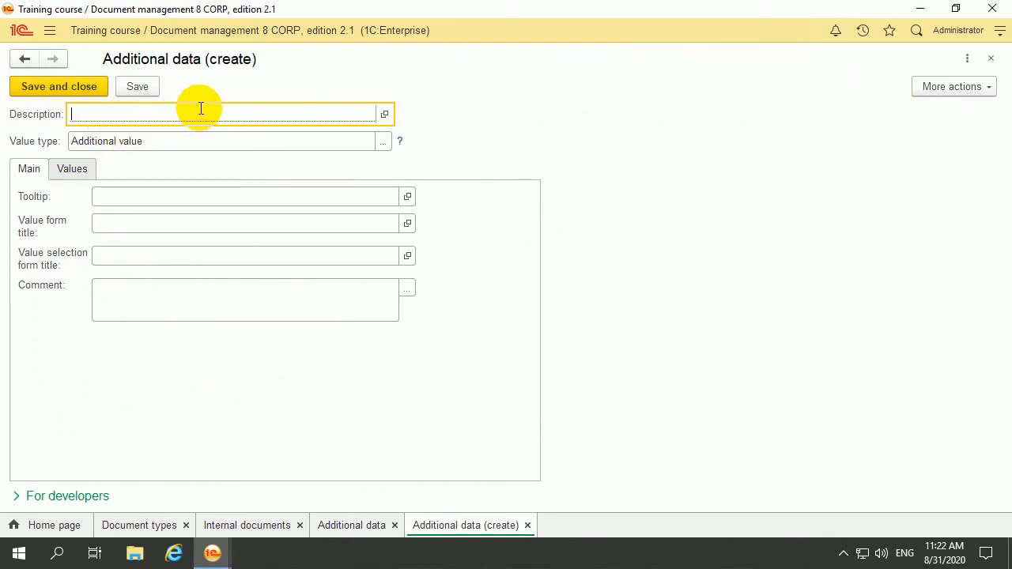
pyautogui.write('Read the order')
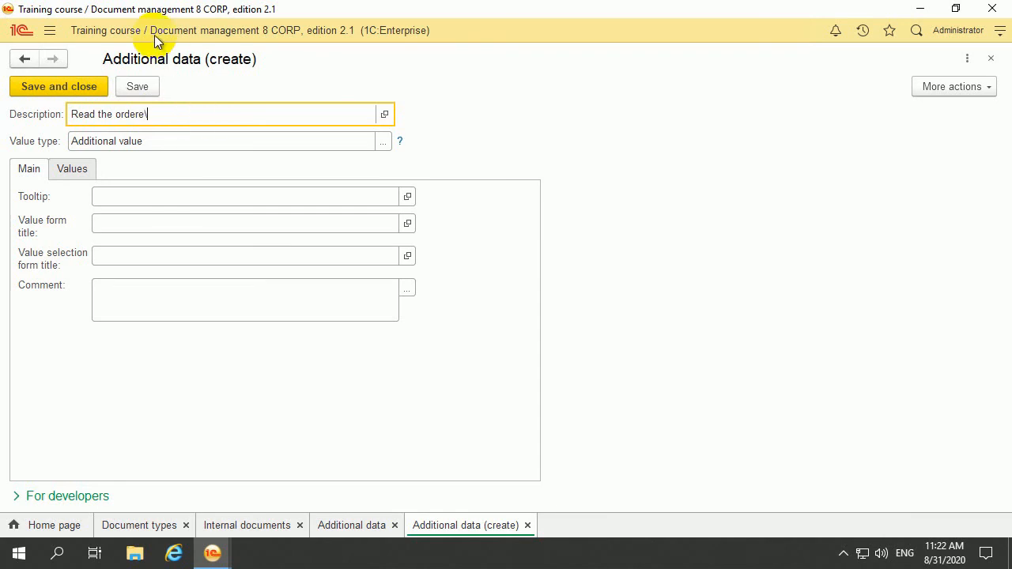
pyautogui.click(380, 148)
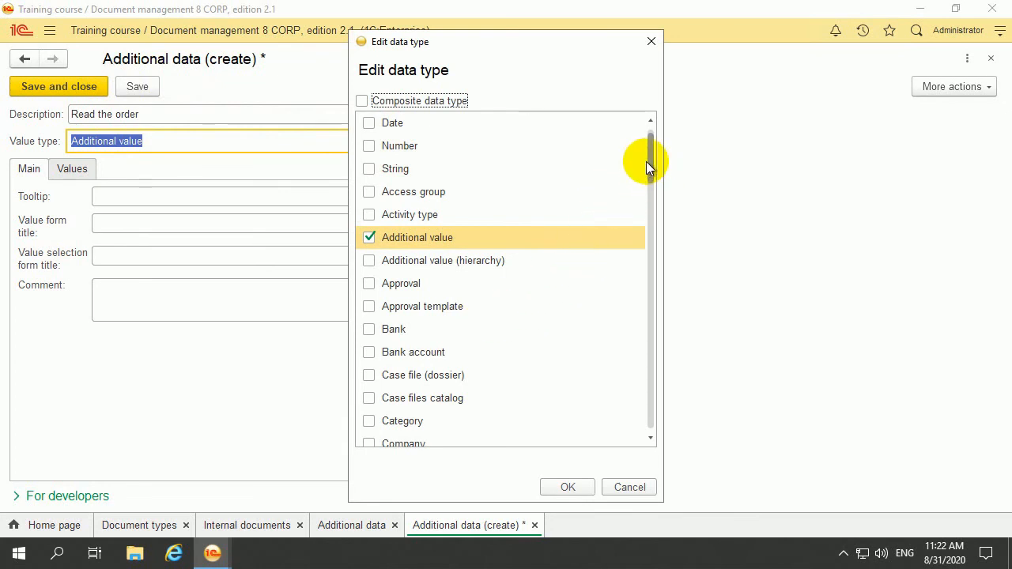
pyautogui.moveTo(654, 158); pyautogui.dragTo(650, 143)
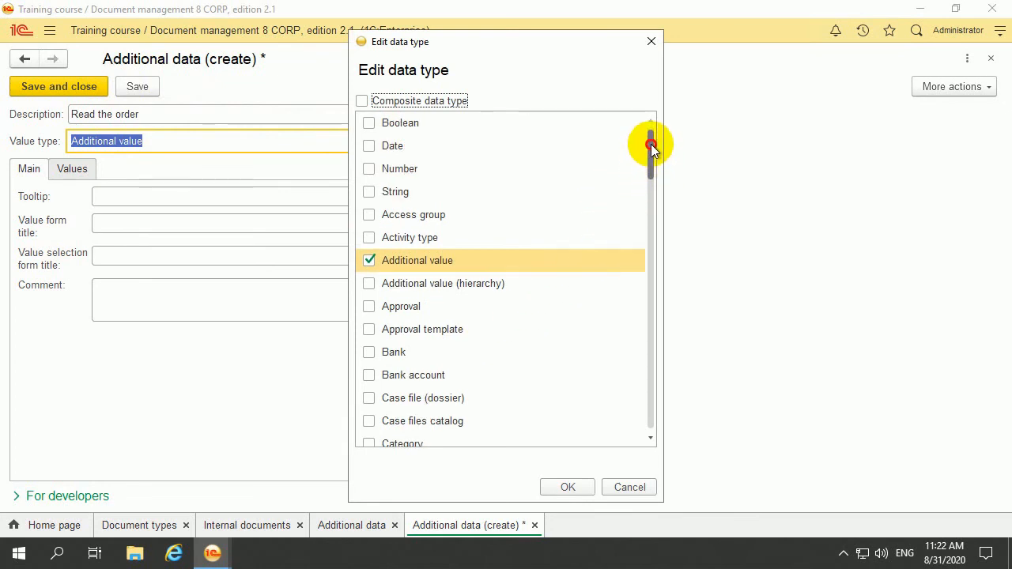
pyautogui.click(369, 123)
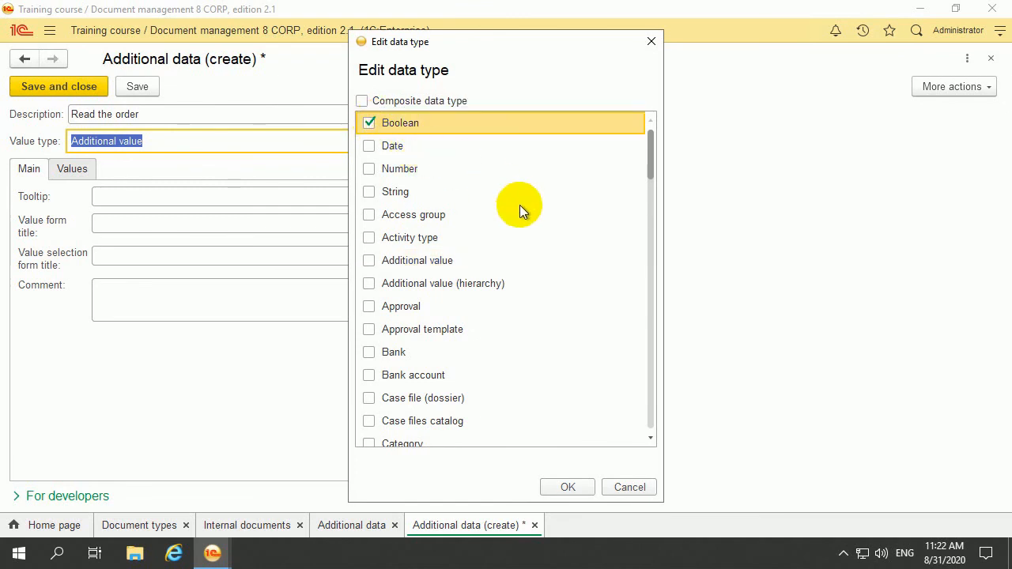
pyautogui.click(571, 484)
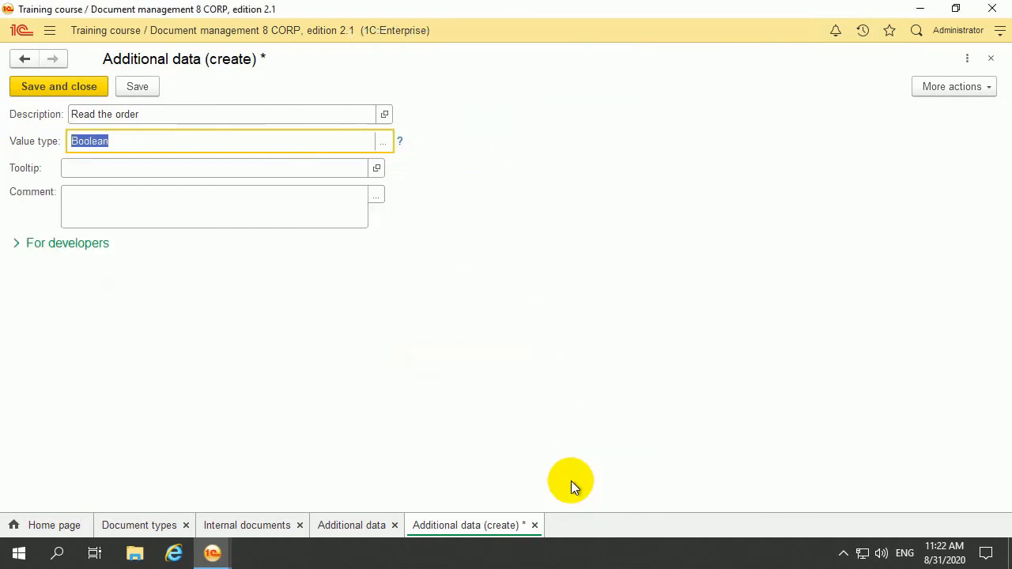
pyautogui.click(88, 87)
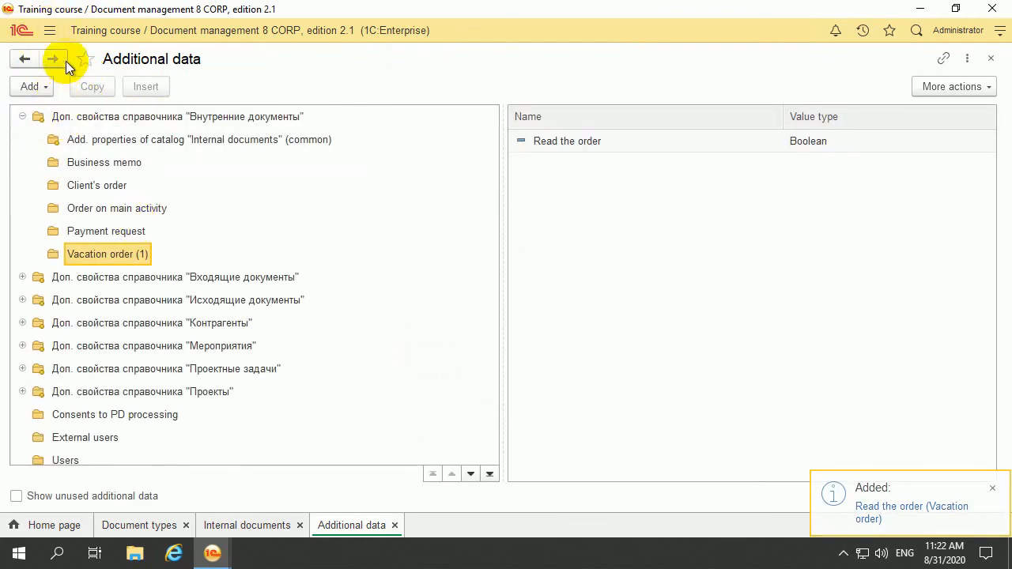
# Return to the internal documents list through the documents and files section.
pyautogui.click(51, 38)
pyautogui.click(131, 103)
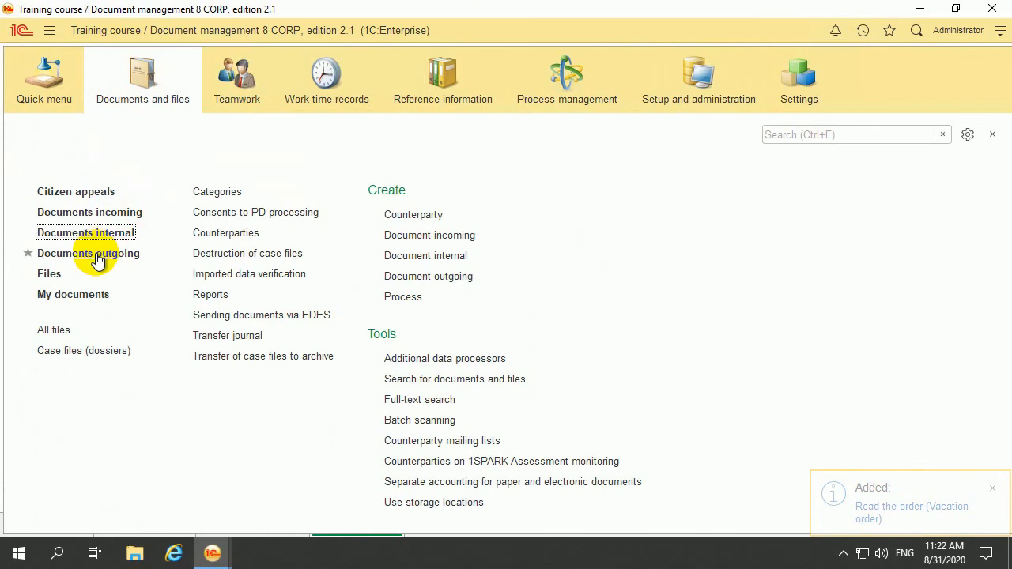
pyautogui.click(73, 232)
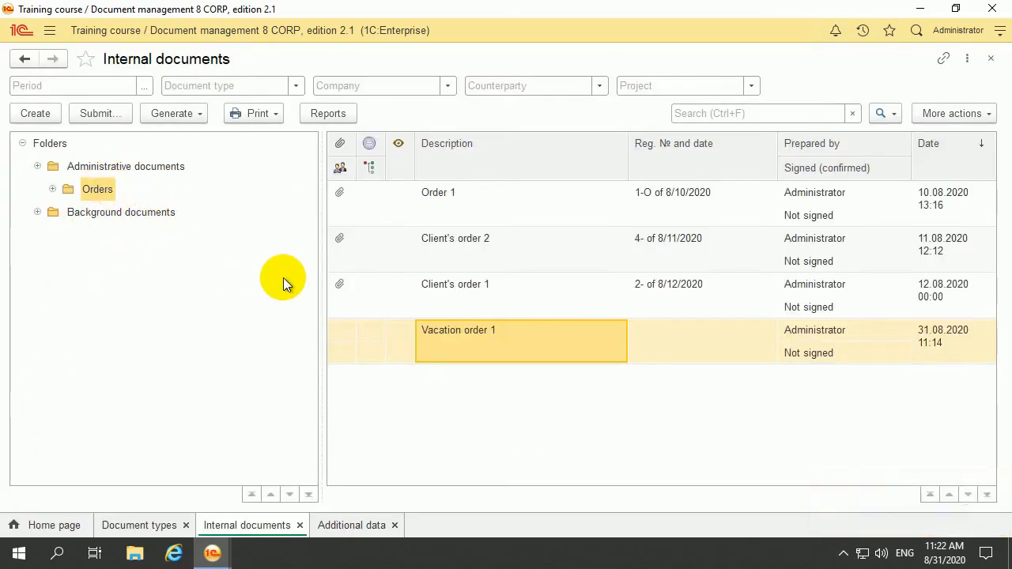
# Open the Vacation order 1 document and bring up its additional data.
pyautogui.doubleClick(452, 340)
pyautogui.click(942, 127)
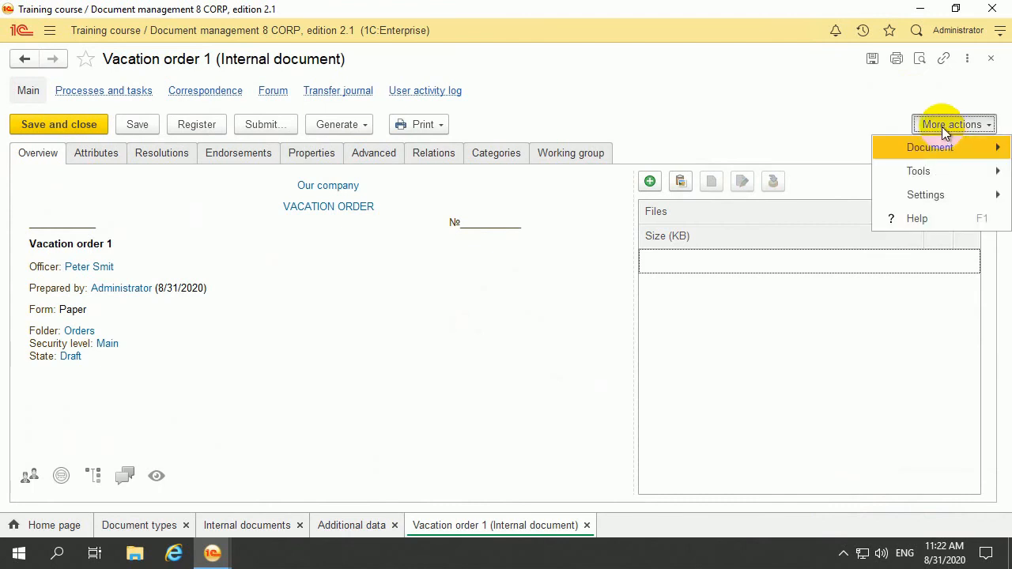
pyautogui.click(930, 150)
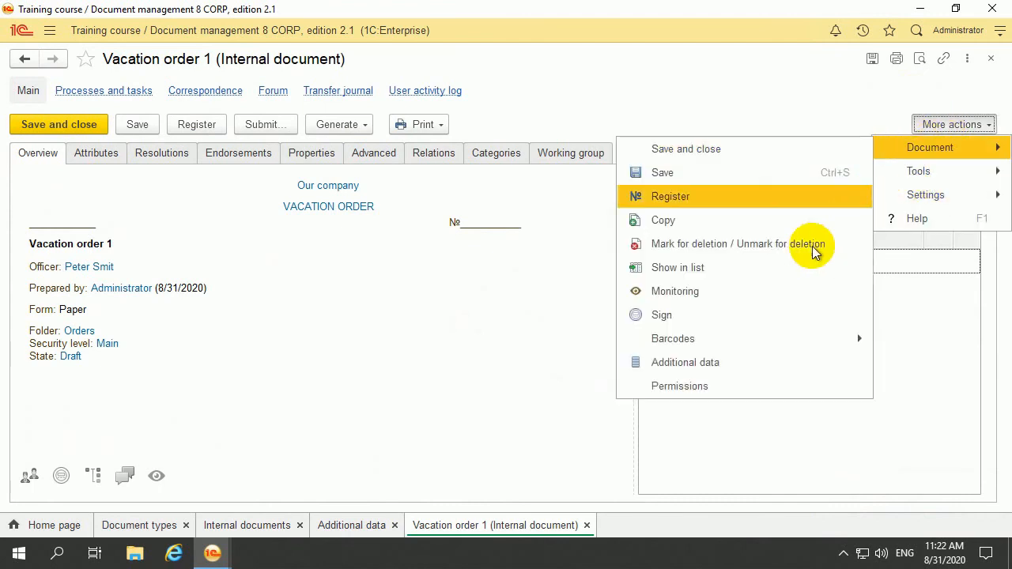
pyautogui.click(770, 361)
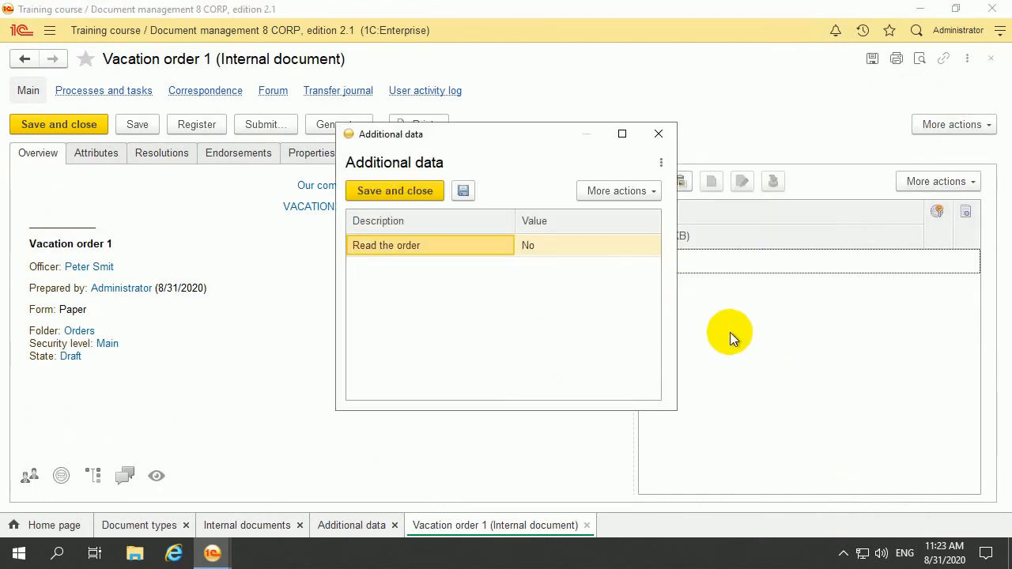
# Set the "Read the order" value to Yes in the additional data and save it.
pyautogui.click(543, 244)
pyautogui.click(536, 248)
pyautogui.click(537, 248)
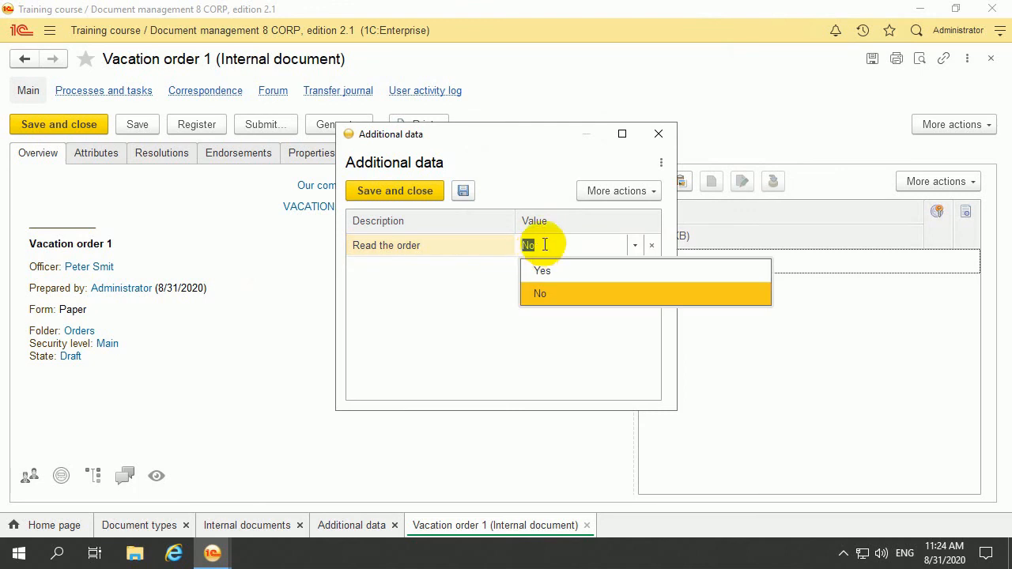
pyautogui.click(582, 274)
pyautogui.click(399, 190)
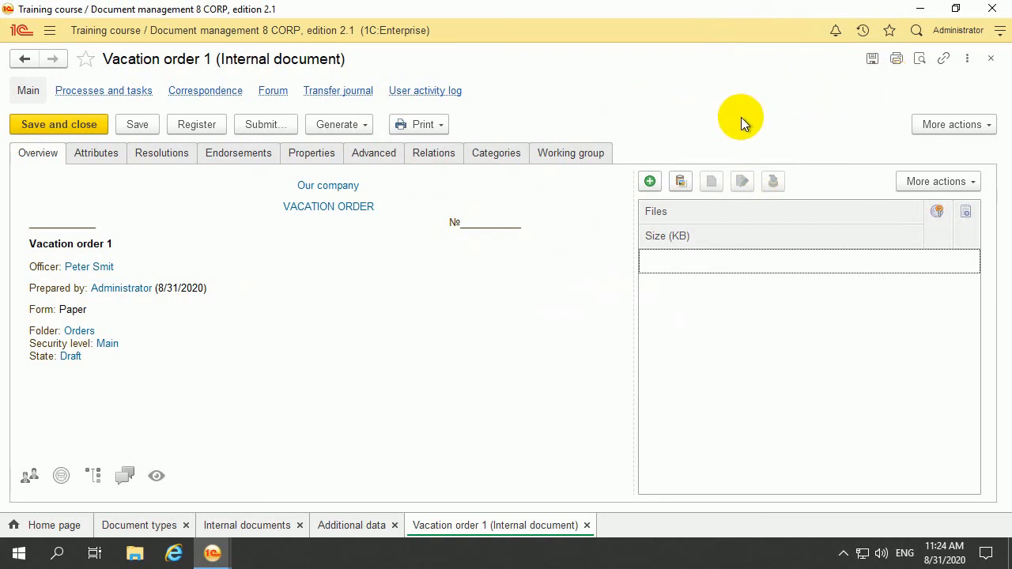
# Reopen the additional data of Vacation order 1 to check the saved "Read the order" value, and close it.
pyautogui.click(939, 124)
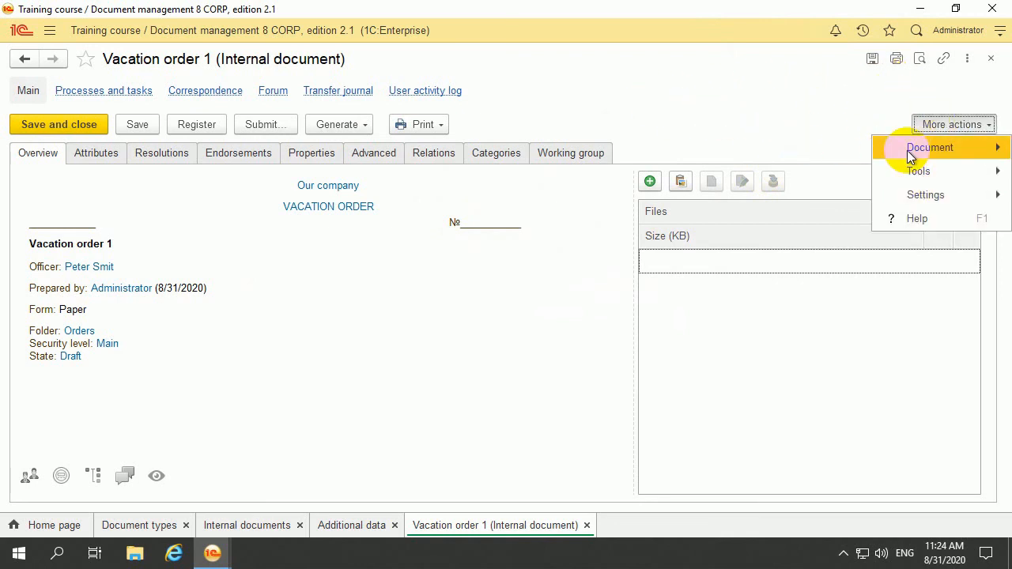
pyautogui.moveTo(910, 152)
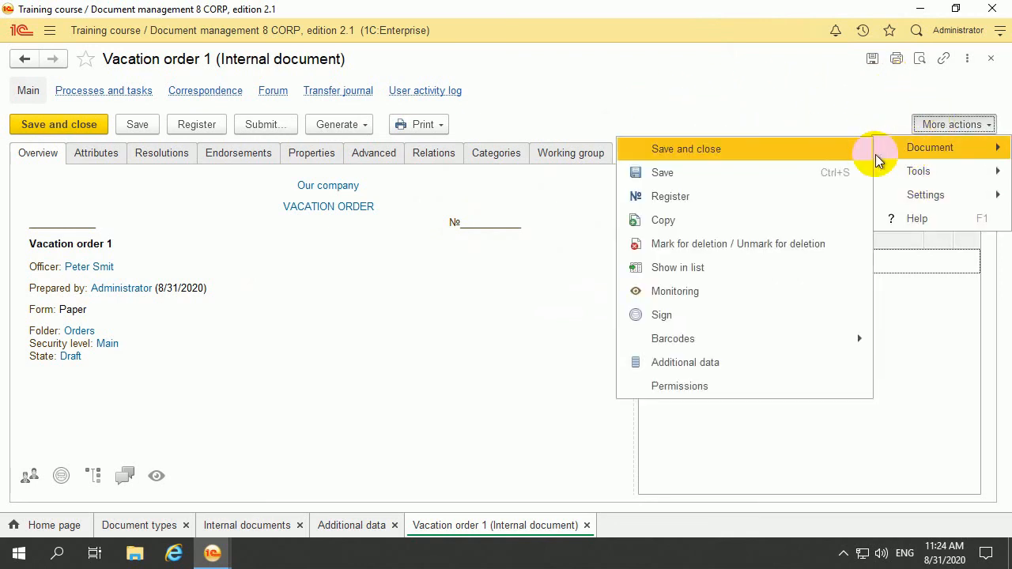
pyautogui.click(706, 365)
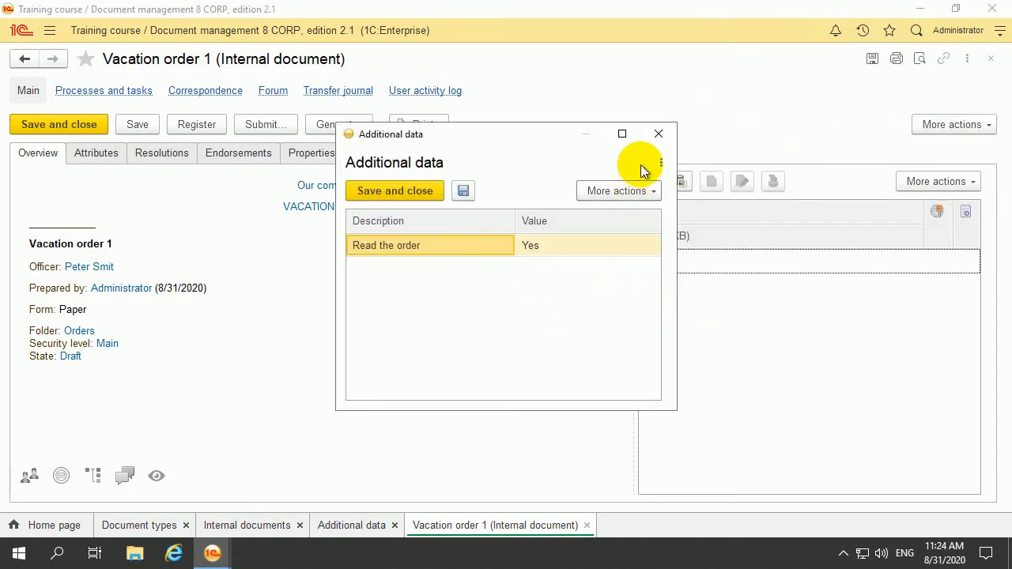
pyautogui.click(661, 136)
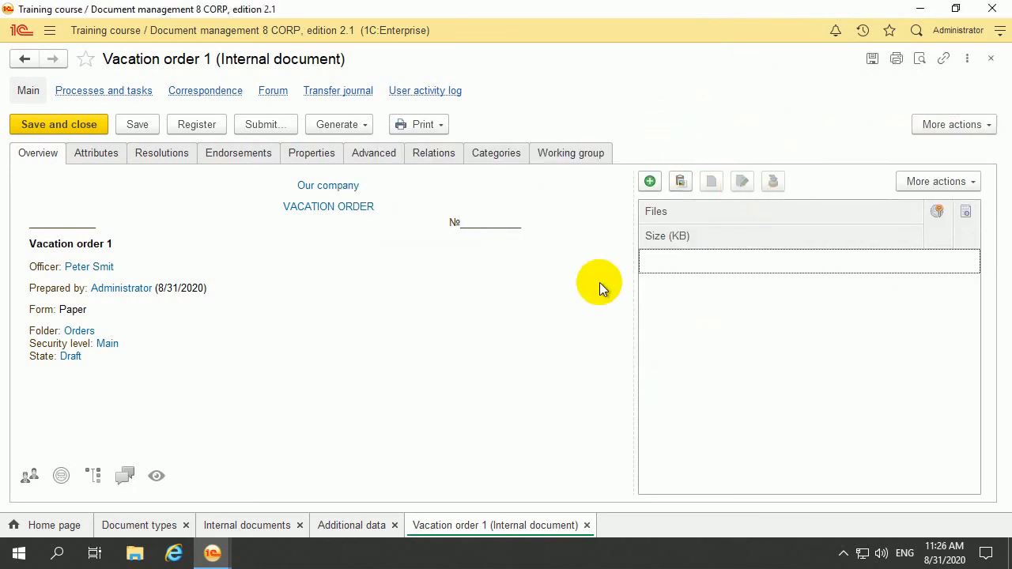
# Return to the document types list and collapse the Administrative documents group.
pyautogui.click(267, 526)
pyautogui.click(133, 525)
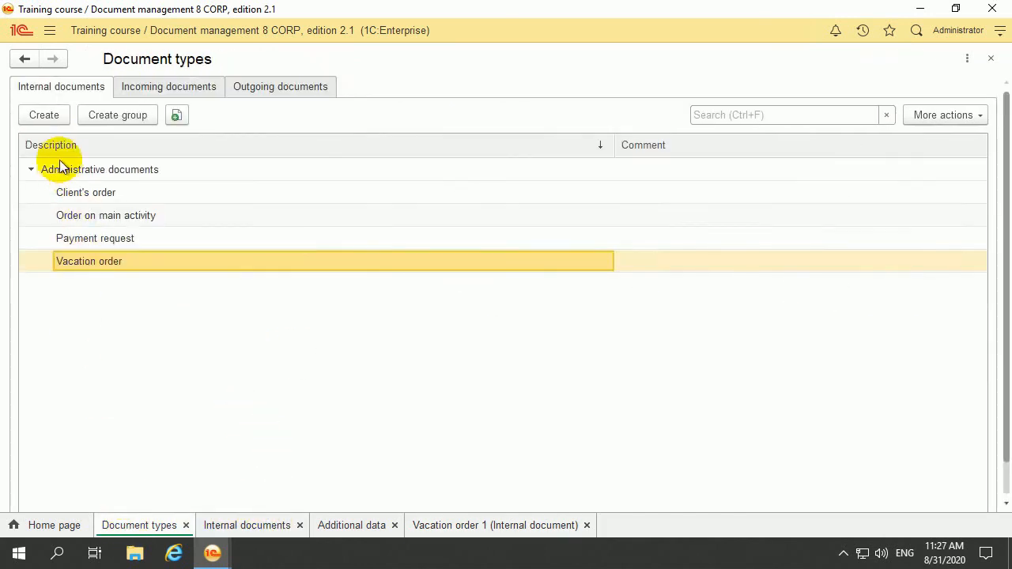
pyautogui.click(33, 169)
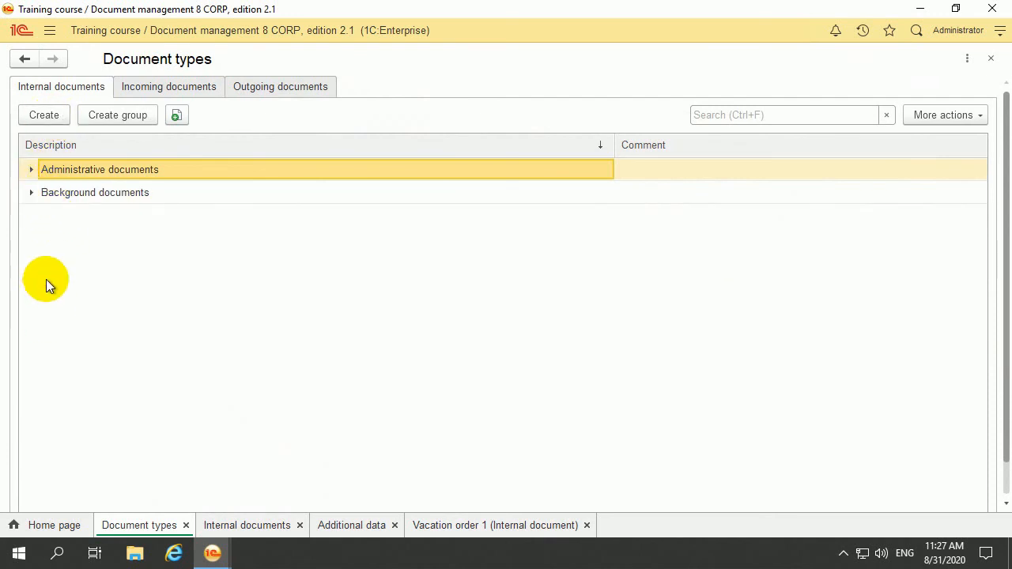
# Create an internal document types group with the description "Support service documents" and save it.
pyautogui.click(126, 114)
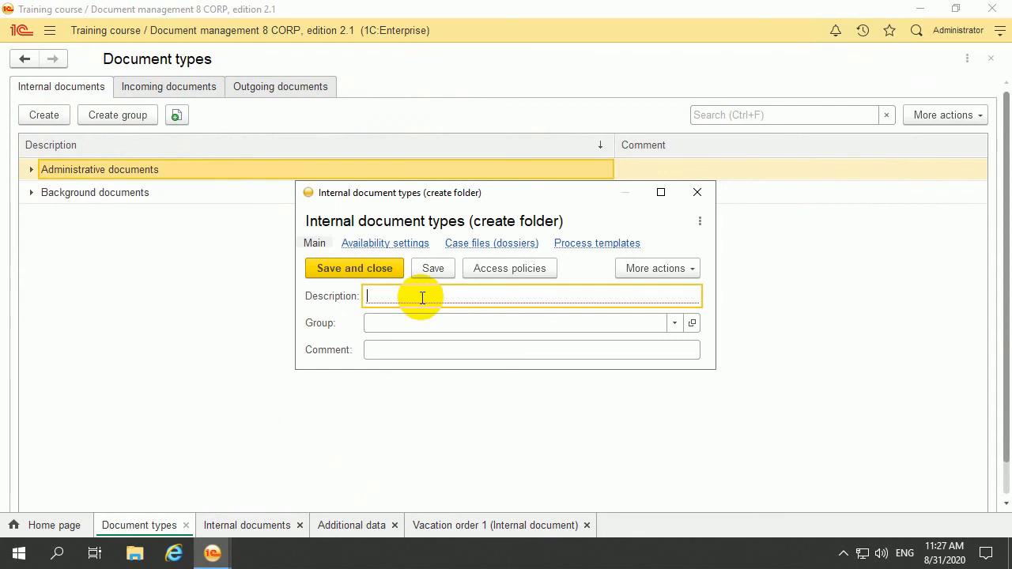
pyautogui.write('SSD')
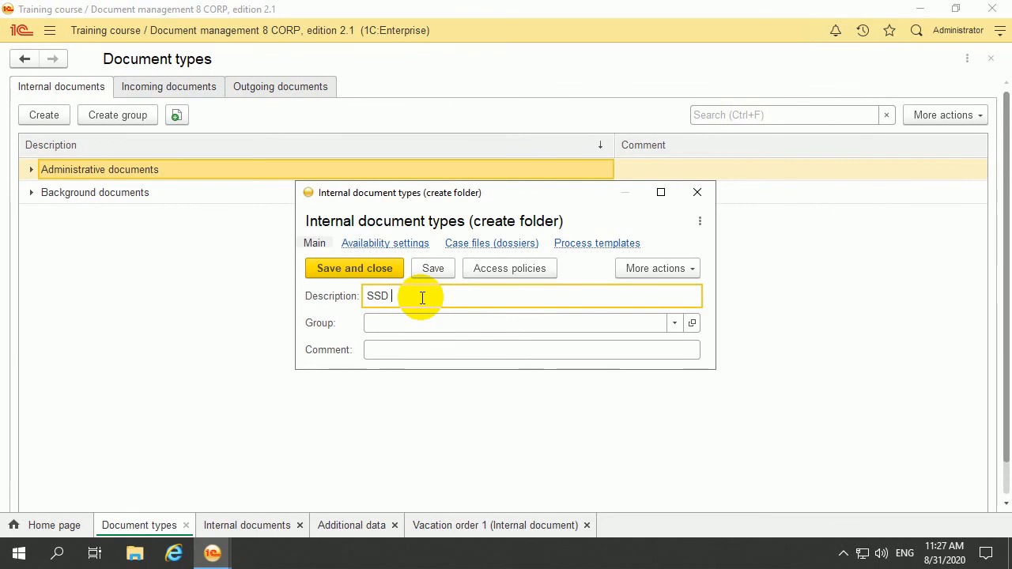
pyautogui.press('BackSpace')
pyautogui.write('uppor')
pyautogui.write('t Te')
pyautogui.press('BackSpace')
pyautogui.press('BackSpace')
pyautogui.press('BackSpace')
pyautogui.press('BackSpace')
pyautogui.write('ser')
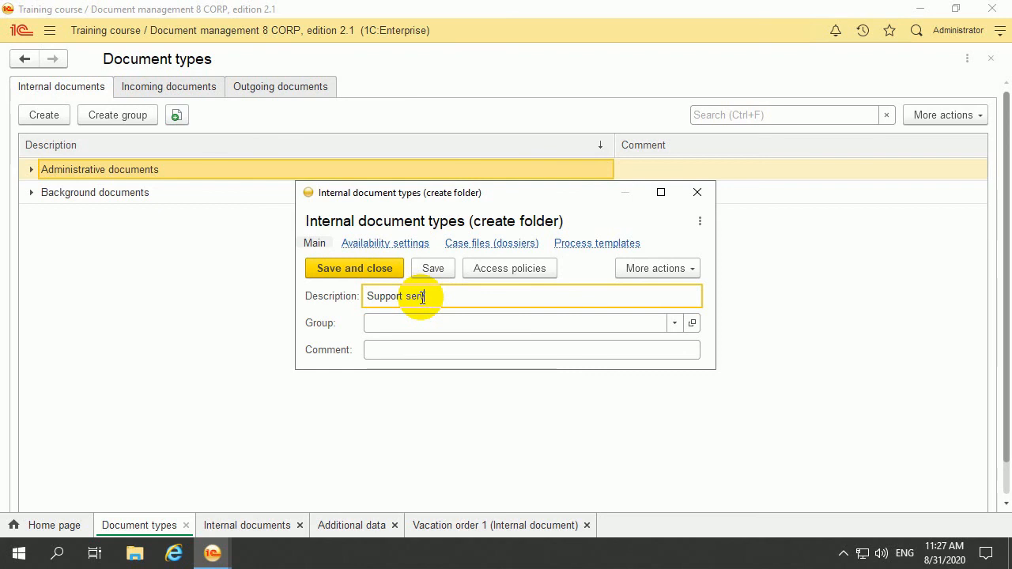
pyautogui.write('vice')
pyautogui.press('BackSpace')
pyautogui.press('BackSpace')
pyautogui.write('documents')
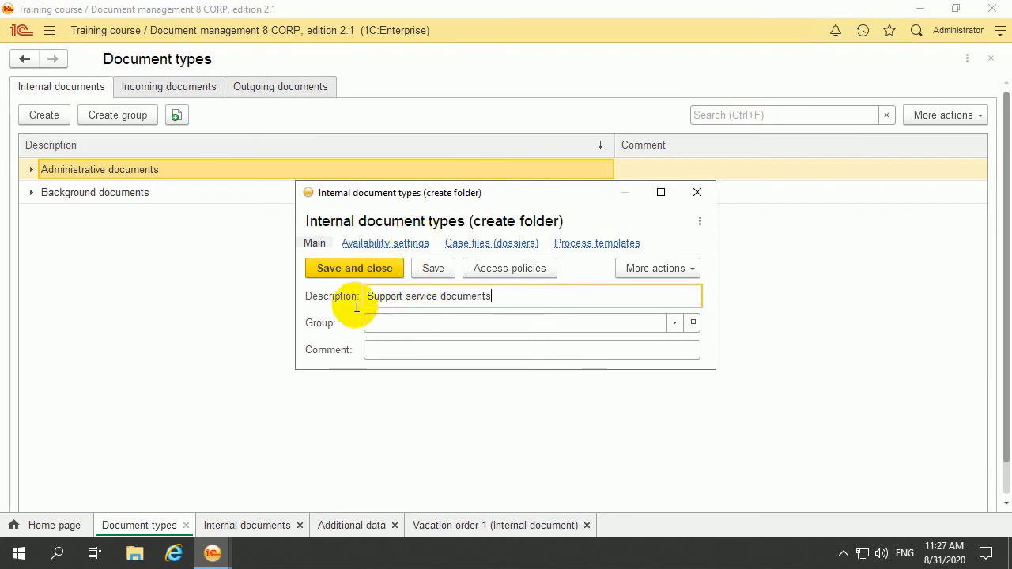
pyautogui.click(384, 269)
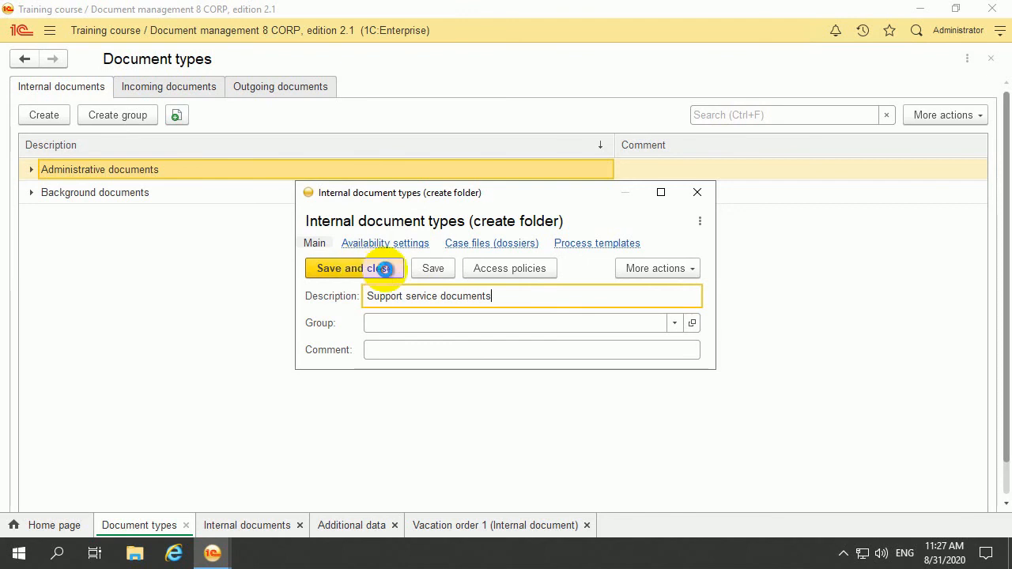
# Create the internal document type "Client satisfaction" in the Support service documents group, enable accounting for counterparties, and save it.
pyautogui.doubleClick(70, 220)
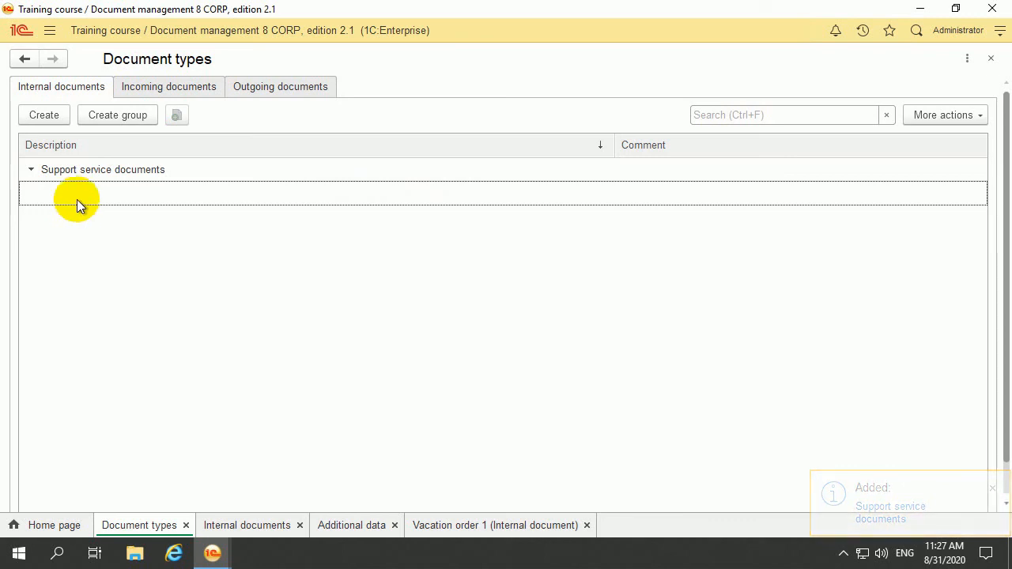
pyautogui.click(52, 119)
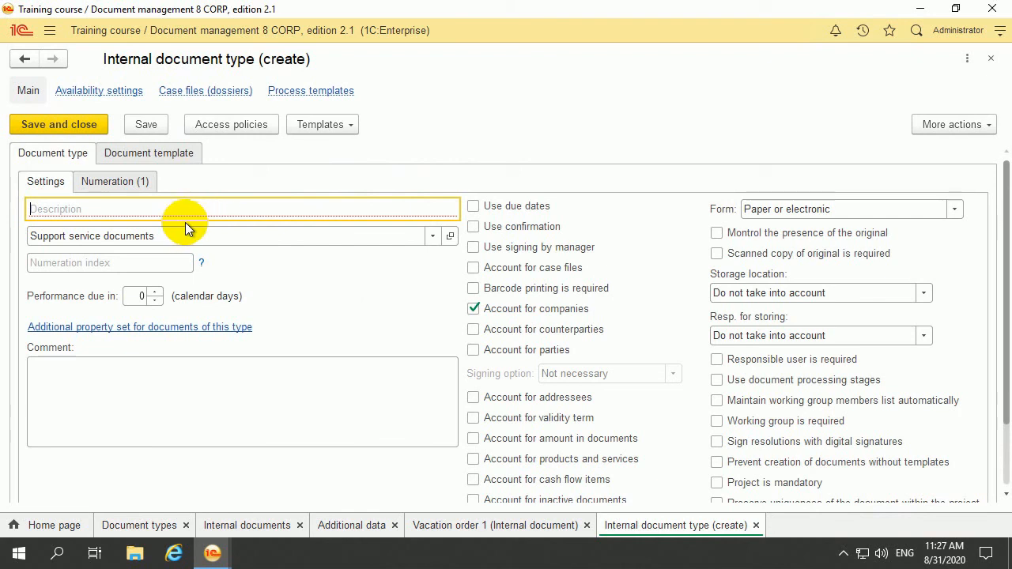
pyautogui.write('Clie')
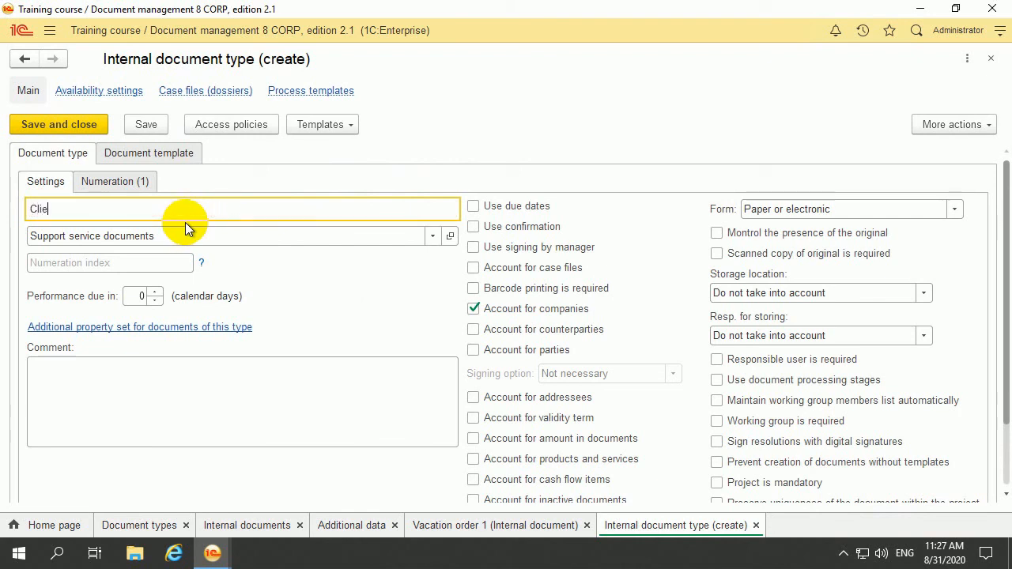
pyautogui.write('nt satisfaction')
pyautogui.click(474, 329)
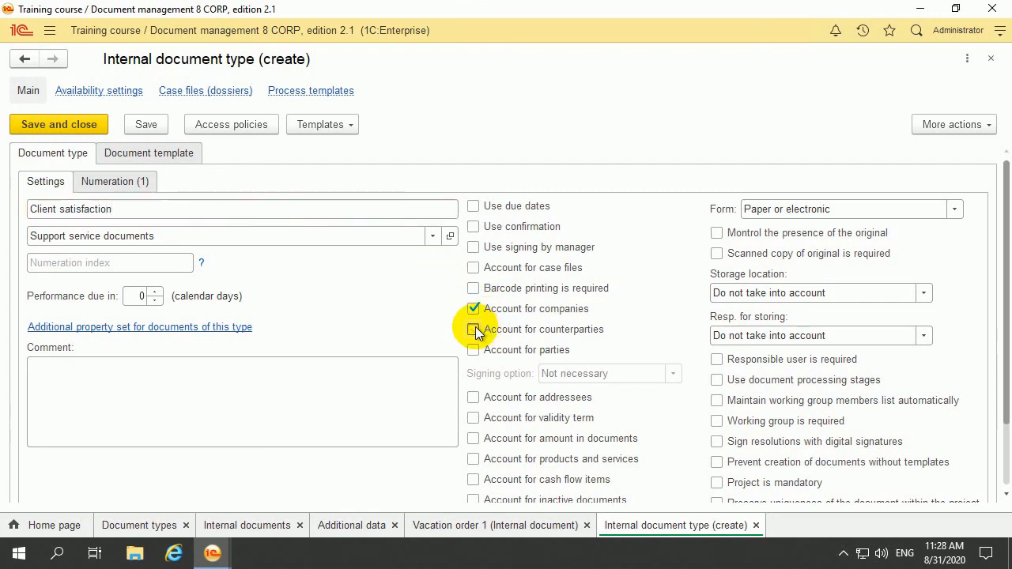
pyautogui.click(82, 127)
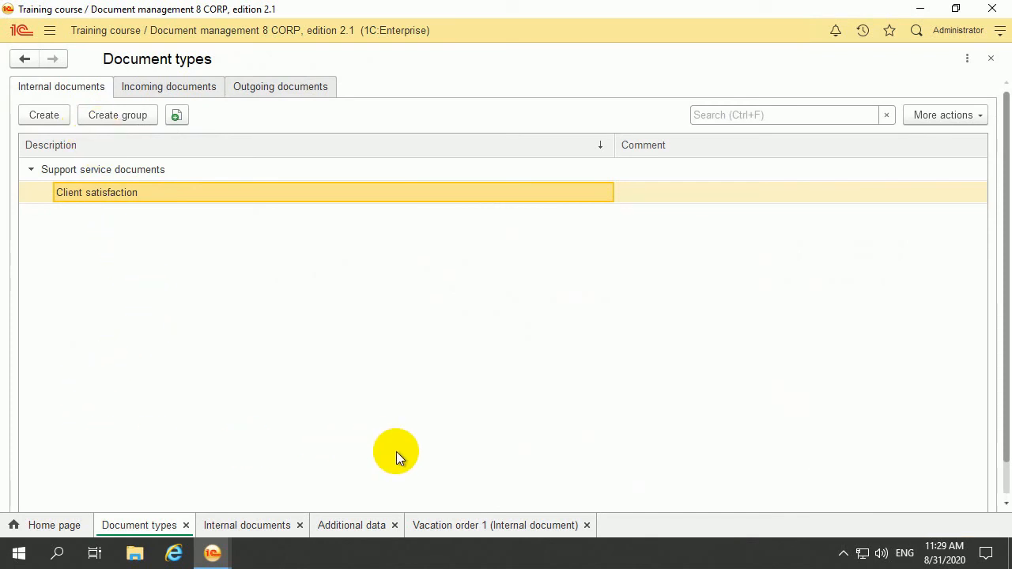
# Open the additional attributes list from the setup and administration section.
pyautogui.click(70, 520)
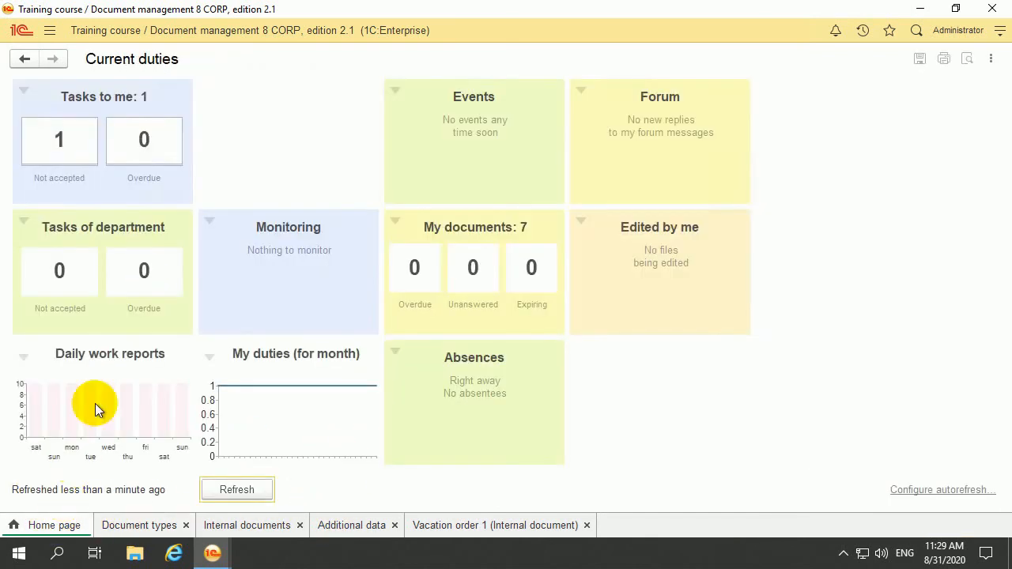
pyautogui.click(49, 29)
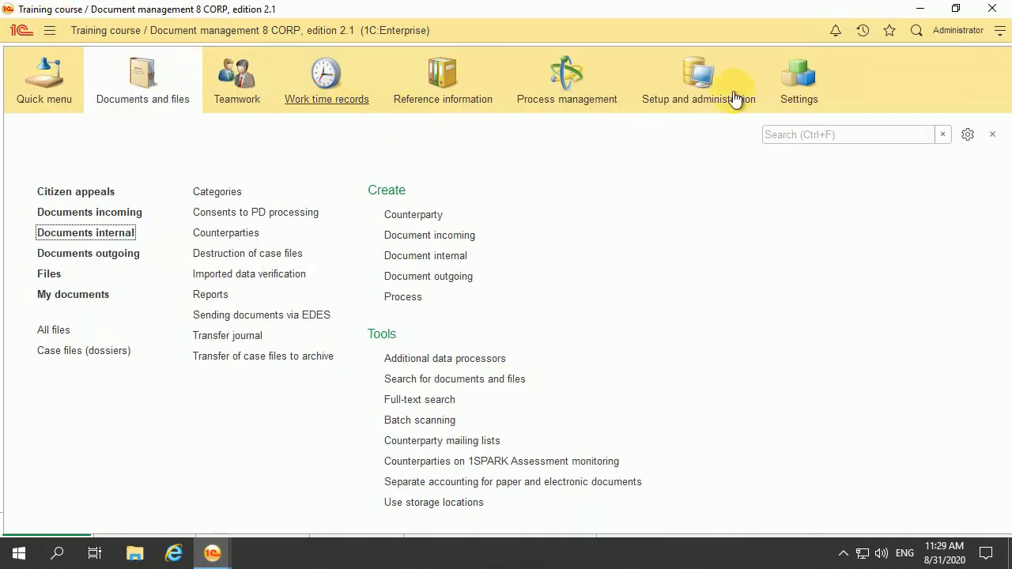
pyautogui.click(678, 97)
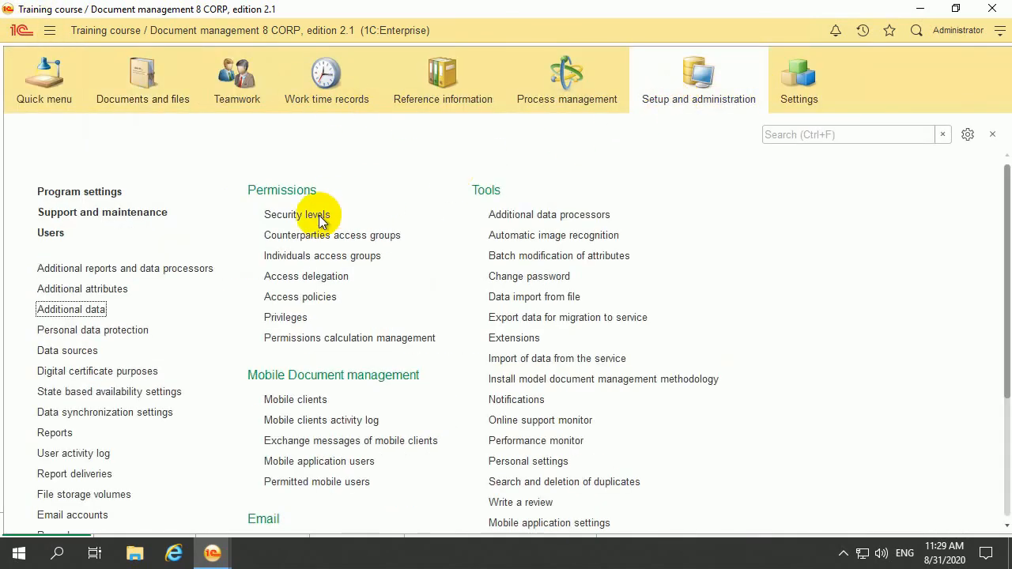
pyautogui.click(65, 291)
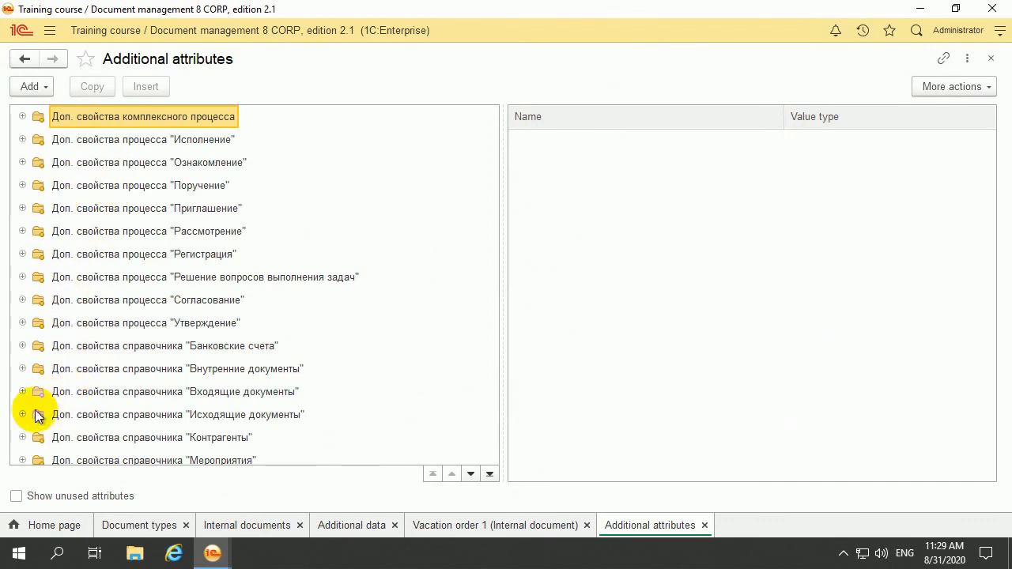
# Select the Client satisfaction attribute set within the internal documents catalog properties ("Внутренние документы").
pyautogui.click(23, 370)
pyautogui.scroll(-2, 174, 389)
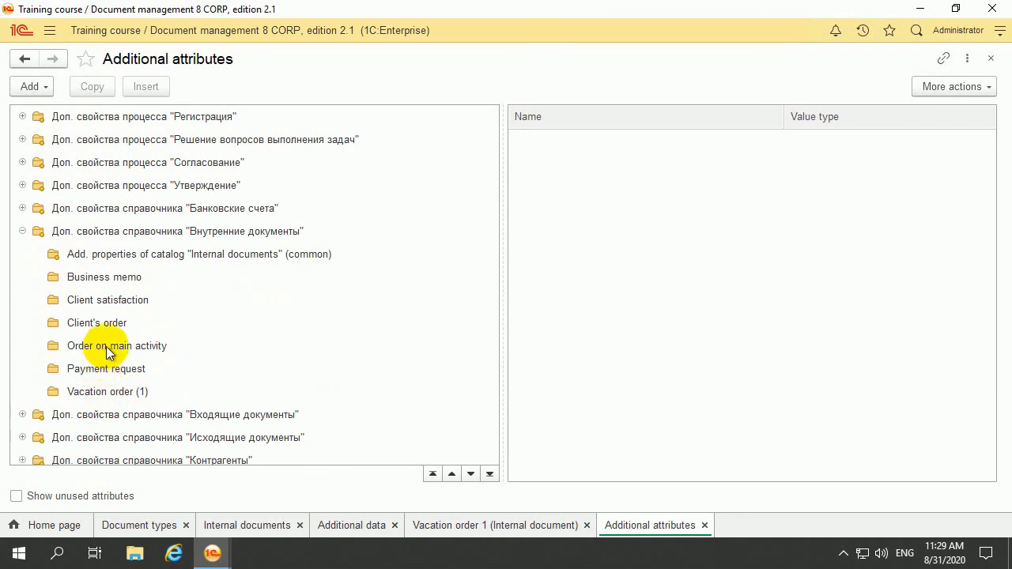
pyautogui.click(120, 300)
pyautogui.scroll(-1, 134, 298)
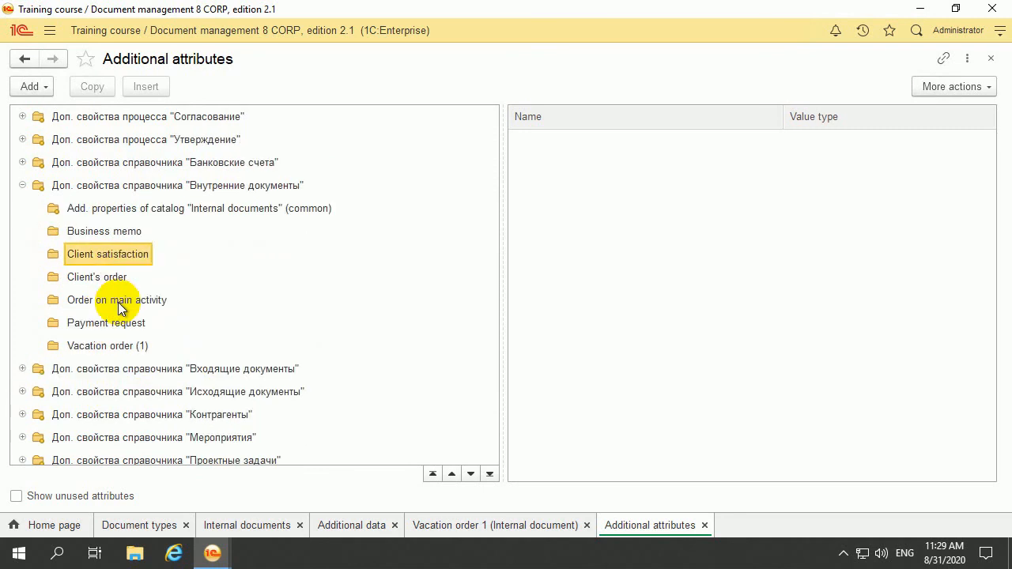
# Start a new additional attribute in the Client satisfaction set with the description "Mark".
pyautogui.click(30, 86)
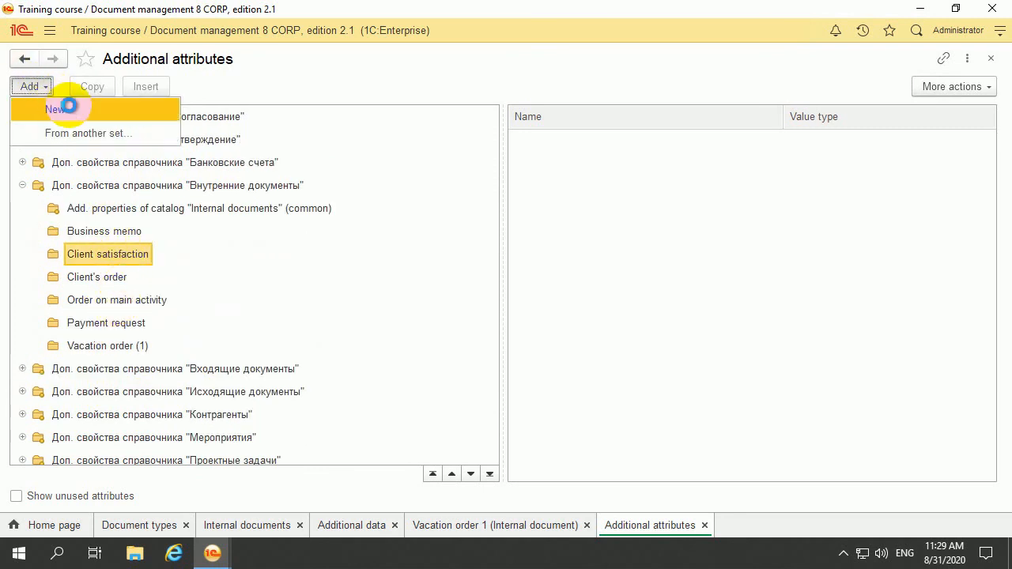
pyautogui.click(63, 102)
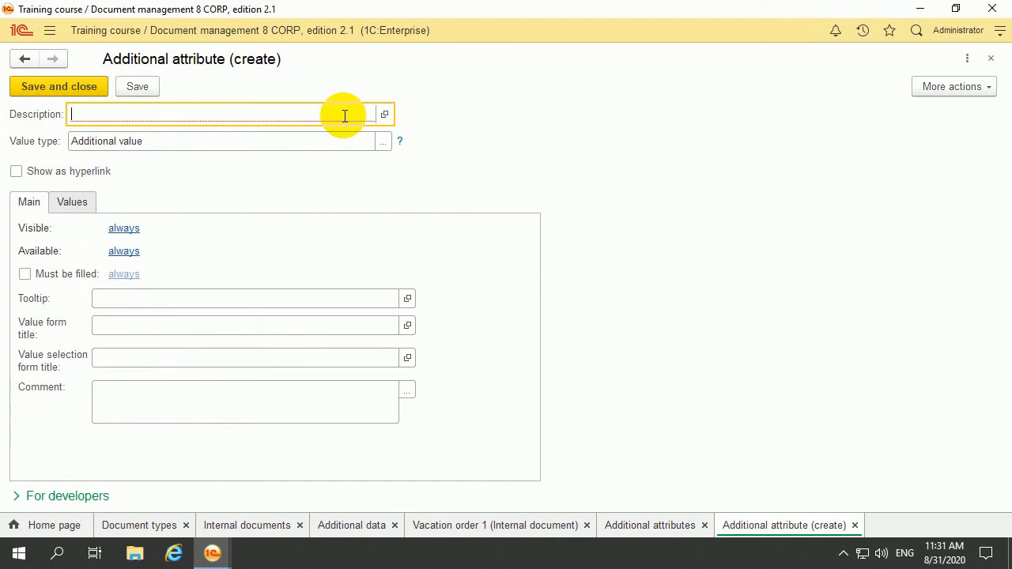
pyautogui.write('Mark')
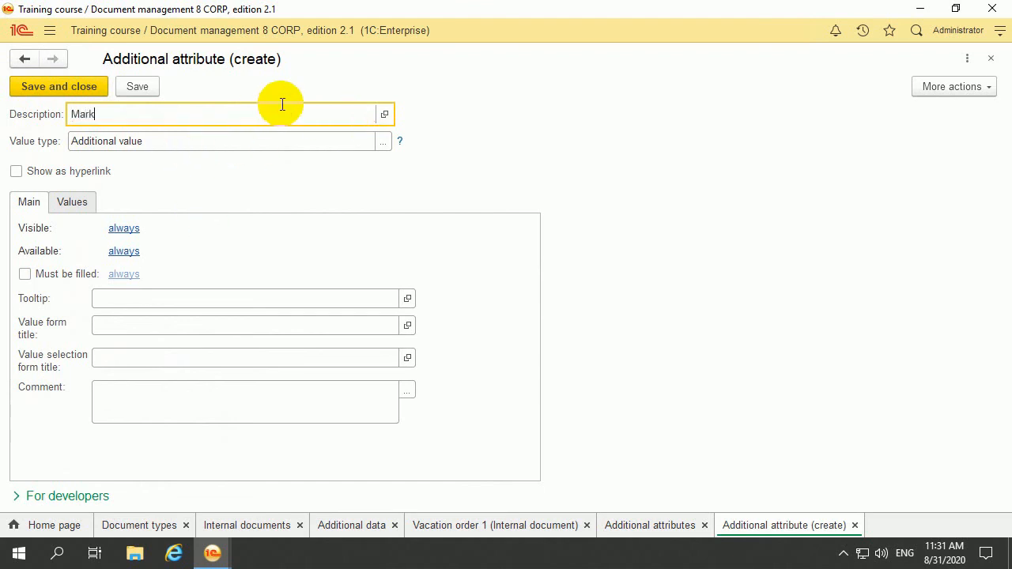
# Set the Mark attribute's value type to a nonnegative Number with length 1 and precision 0.
pyautogui.click(388, 142)
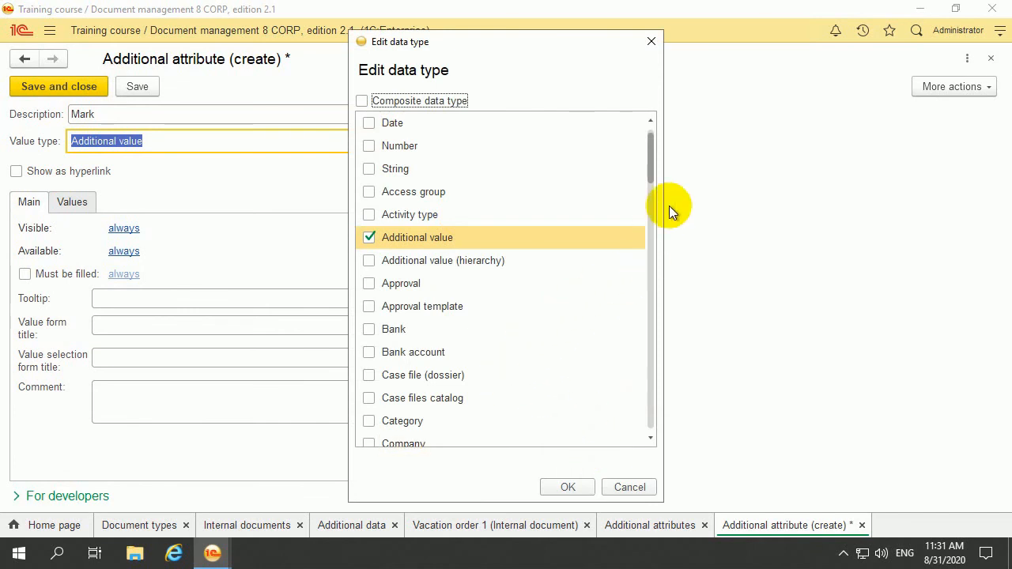
pyautogui.click(377, 145)
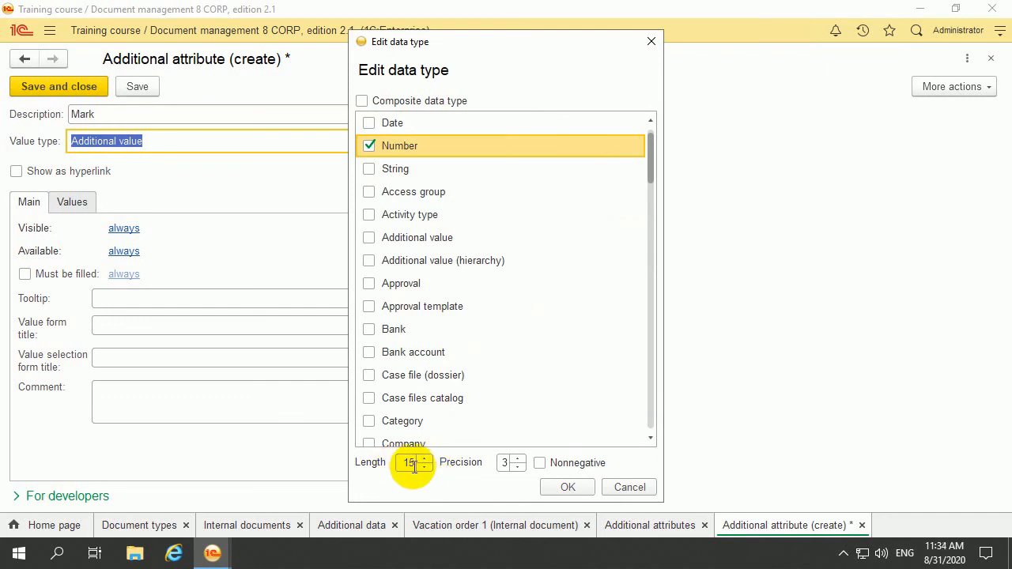
pyautogui.click(409, 463)
pyautogui.write('1')
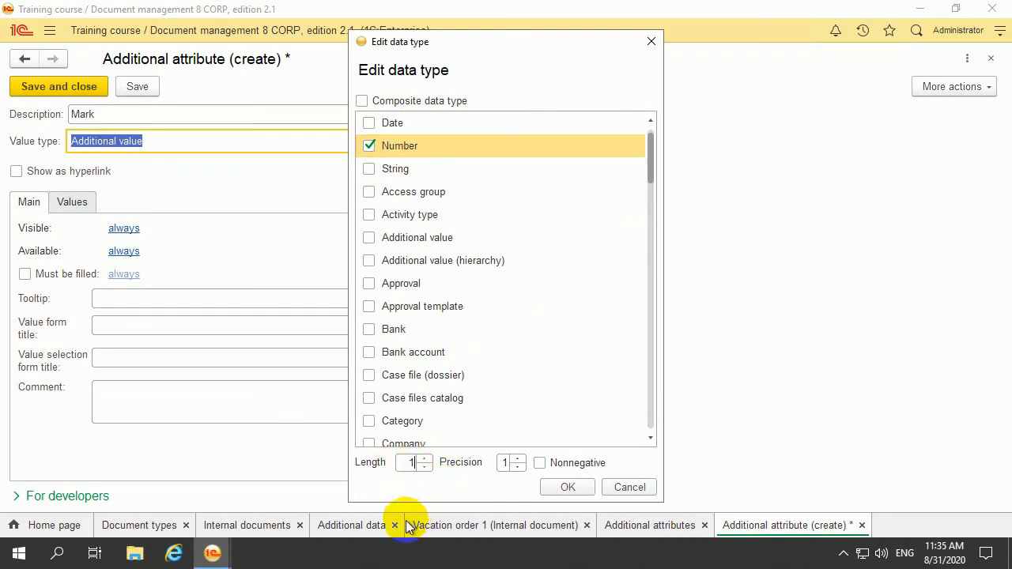
pyautogui.write('0')
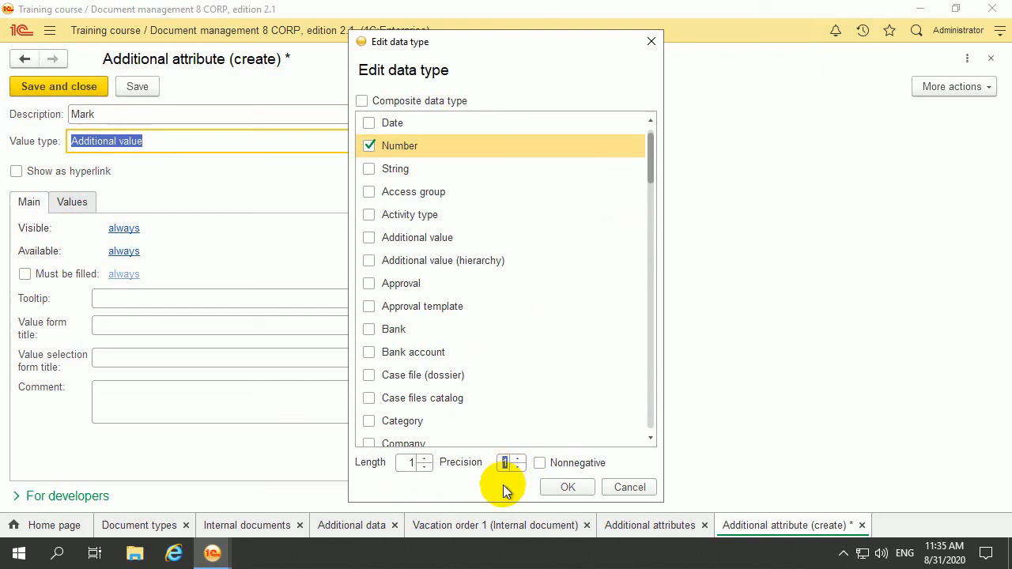
pyautogui.click(539, 463)
pyautogui.click(564, 486)
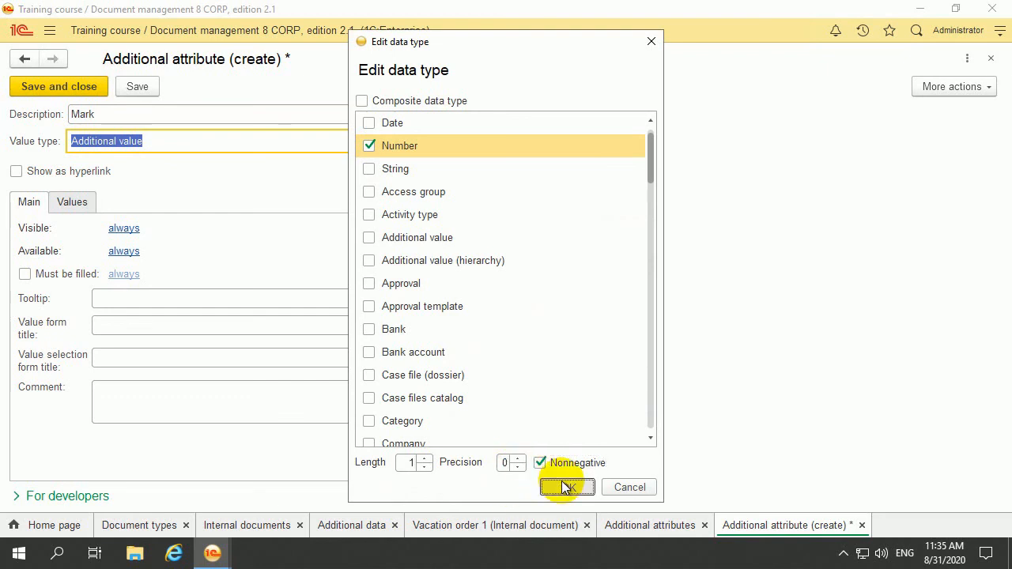
# Make the Mark attribute mandatory, and save and close the attribute.
pyautogui.click(17, 213)
pyautogui.click(45, 87)
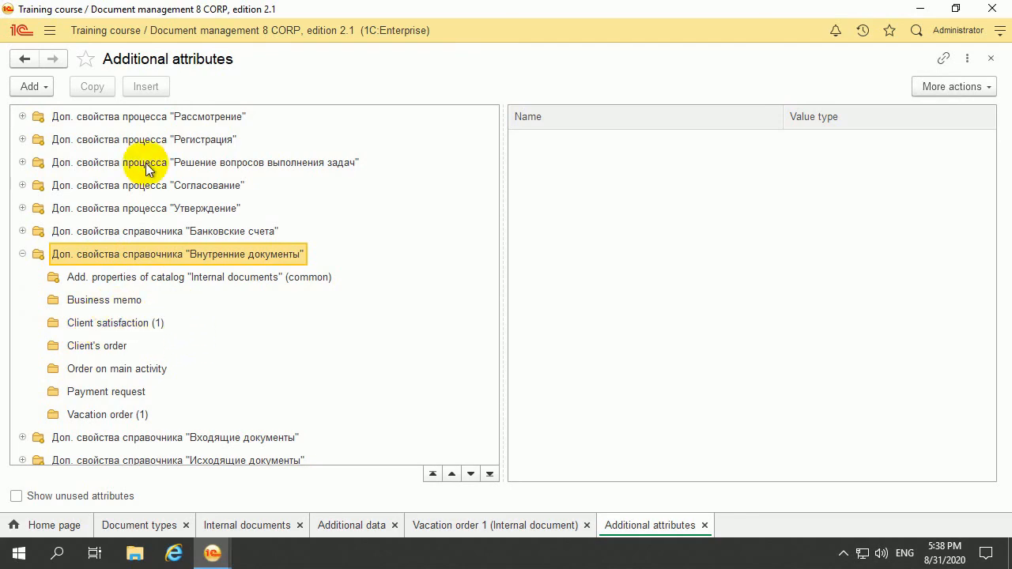
# Open the internal documents list from the documents and files section and select the Background documents folder.
pyautogui.click(50, 31)
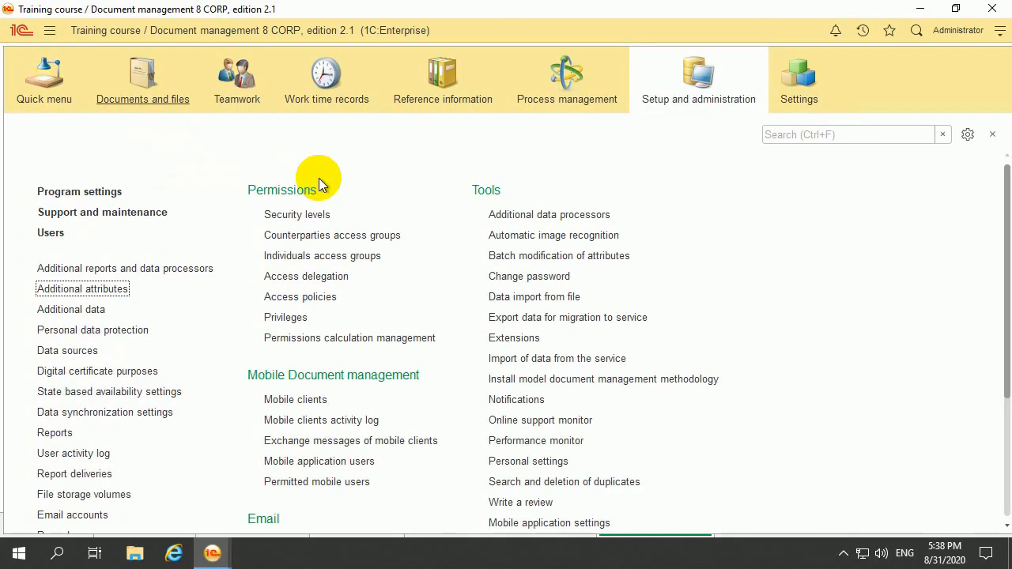
pyautogui.click(156, 111)
pyautogui.click(104, 233)
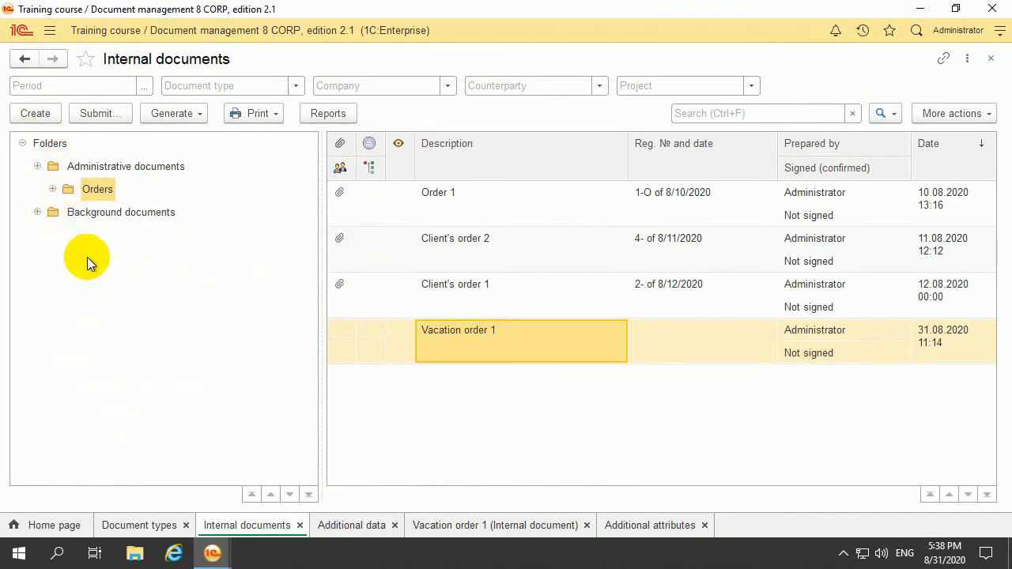
pyautogui.click(70, 166)
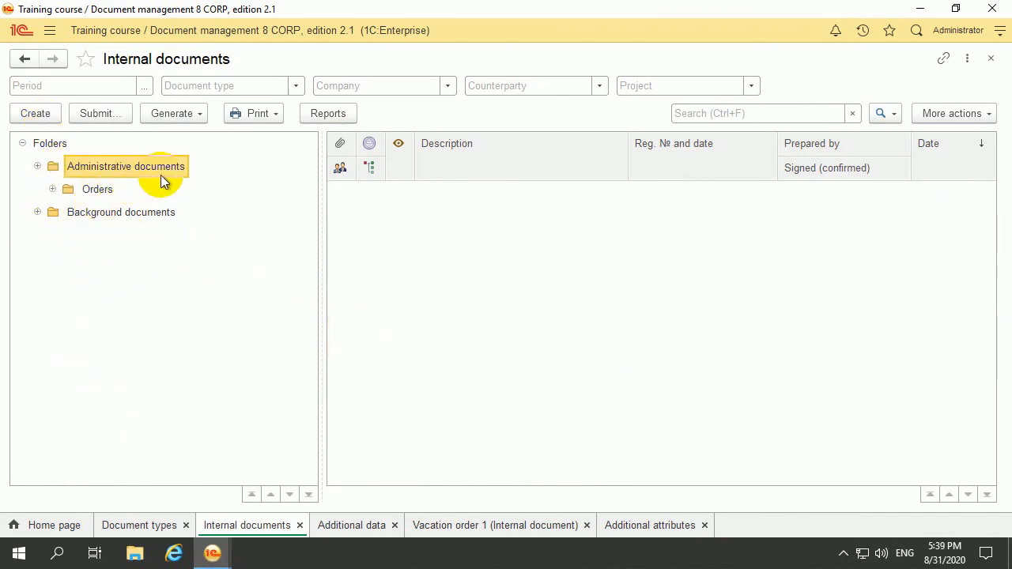
pyautogui.click(116, 208)
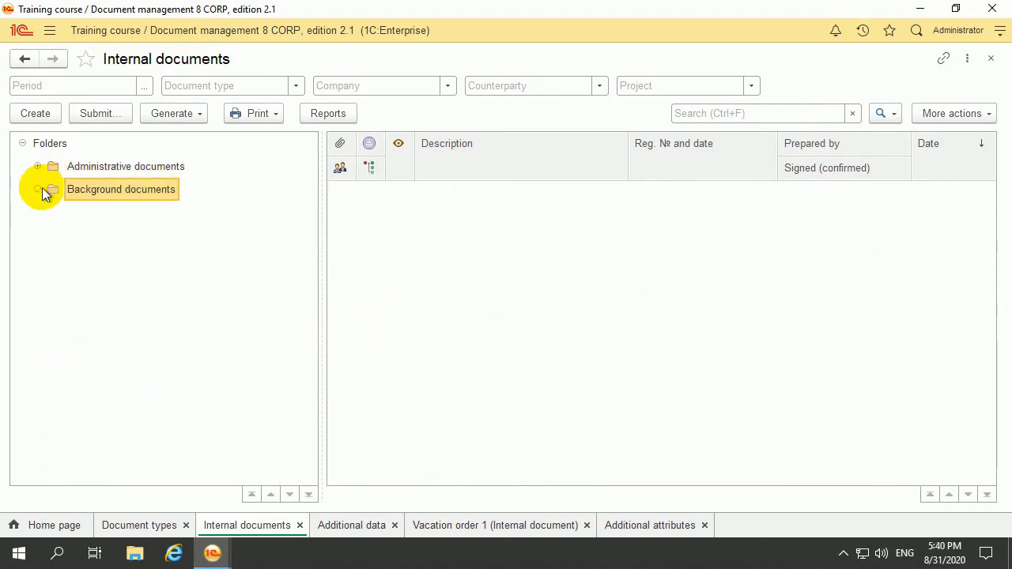
pyautogui.click(19, 110)
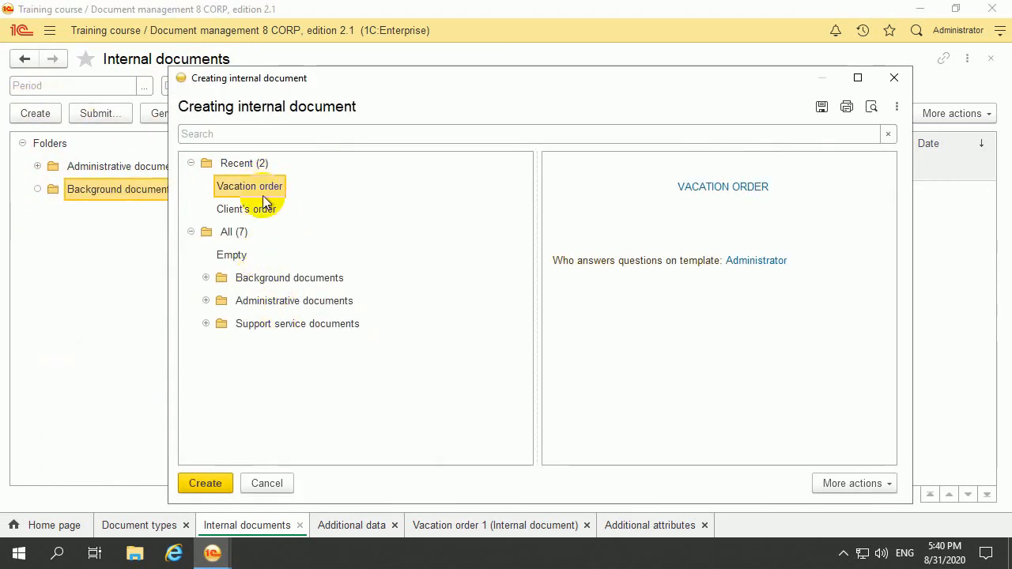
pyautogui.click(205, 324)
pyautogui.click(261, 348)
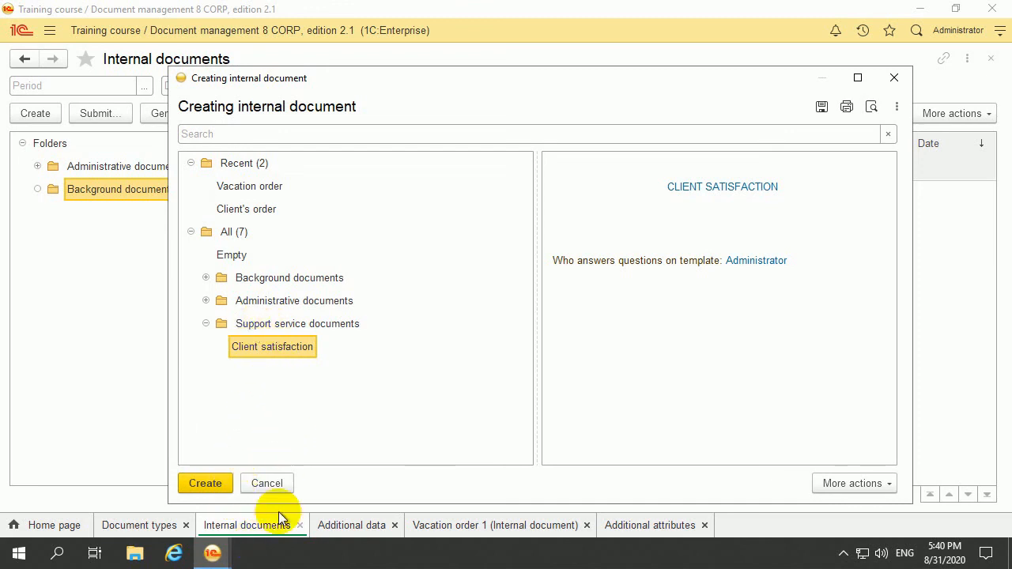
pyautogui.click(267, 484)
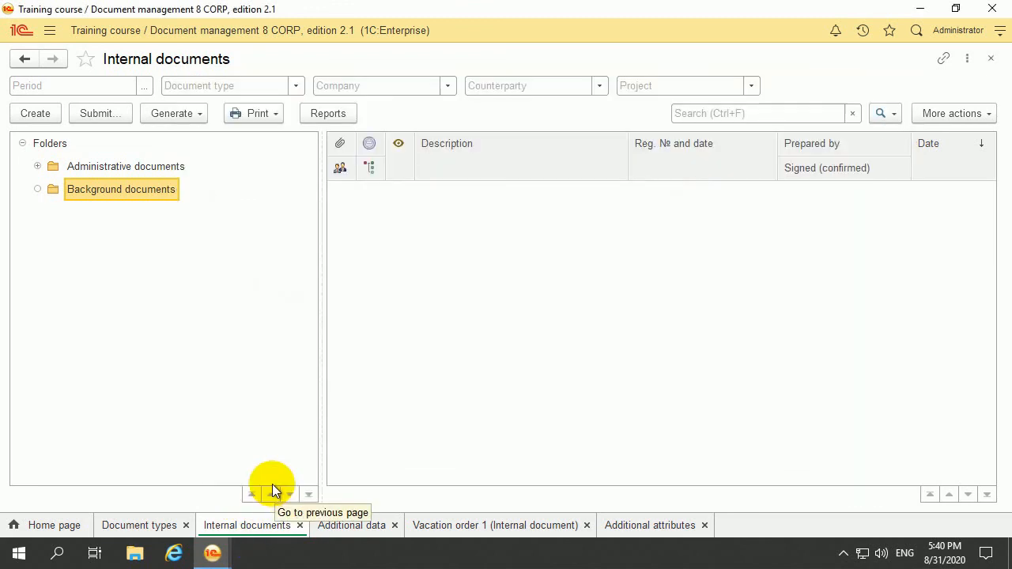
pyautogui.click(25, 113)
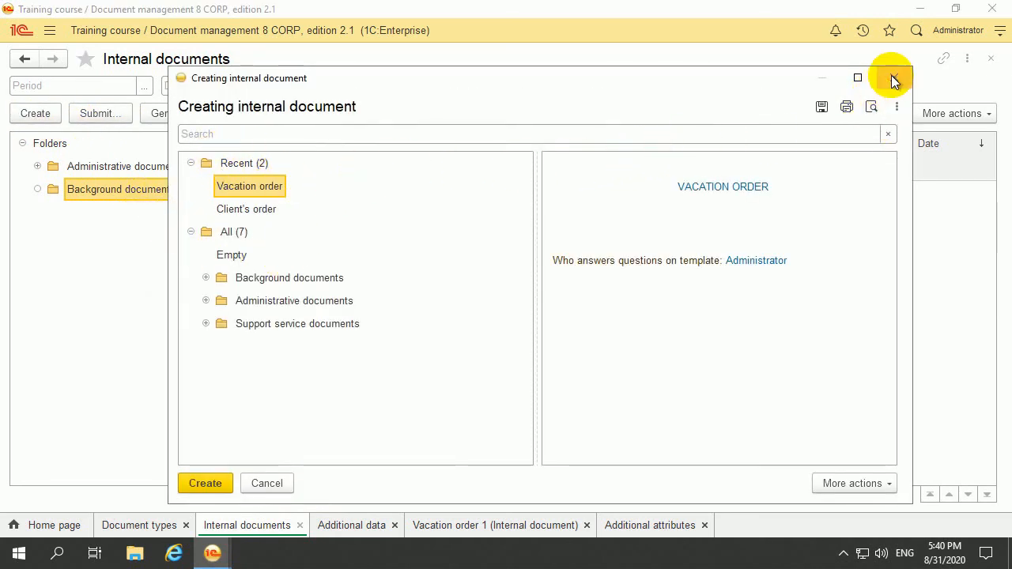
pyautogui.click(893, 77)
# Create an internal document folder named "Support service documents" without a parent folder, and save and close it.
pyautogui.rightClick(154, 272)
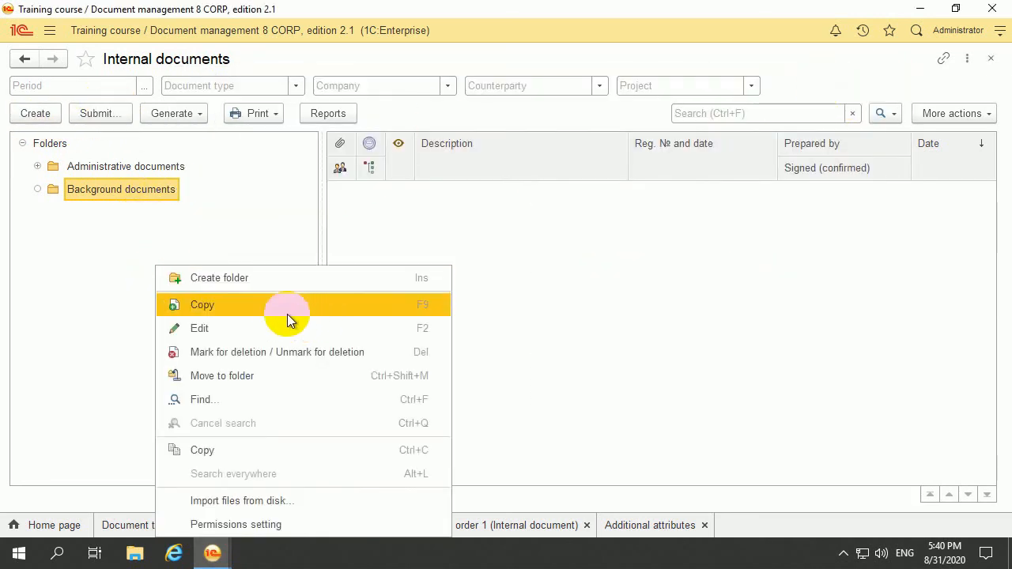
pyautogui.click(260, 279)
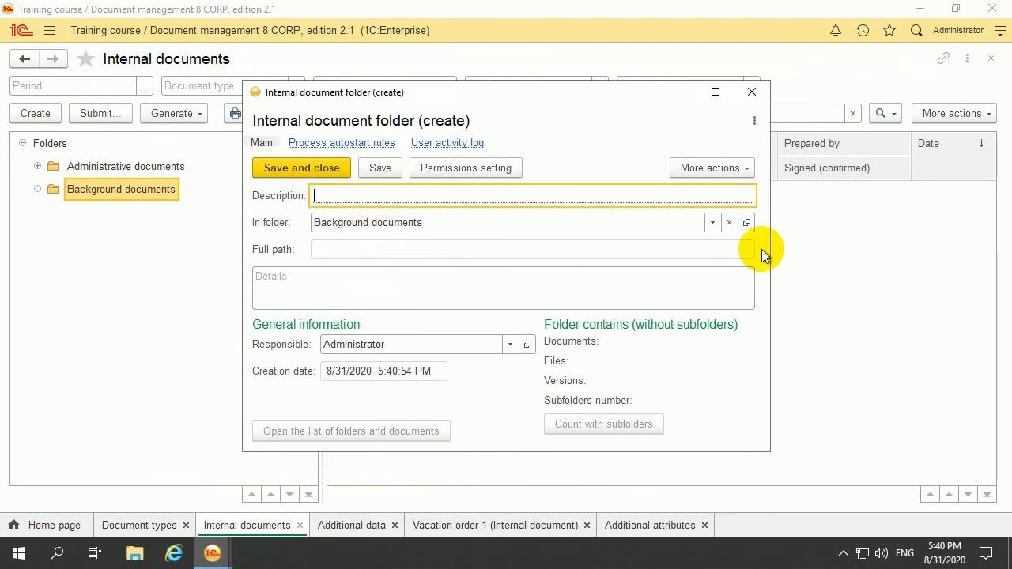
pyautogui.click(729, 222)
pyautogui.click(611, 190)
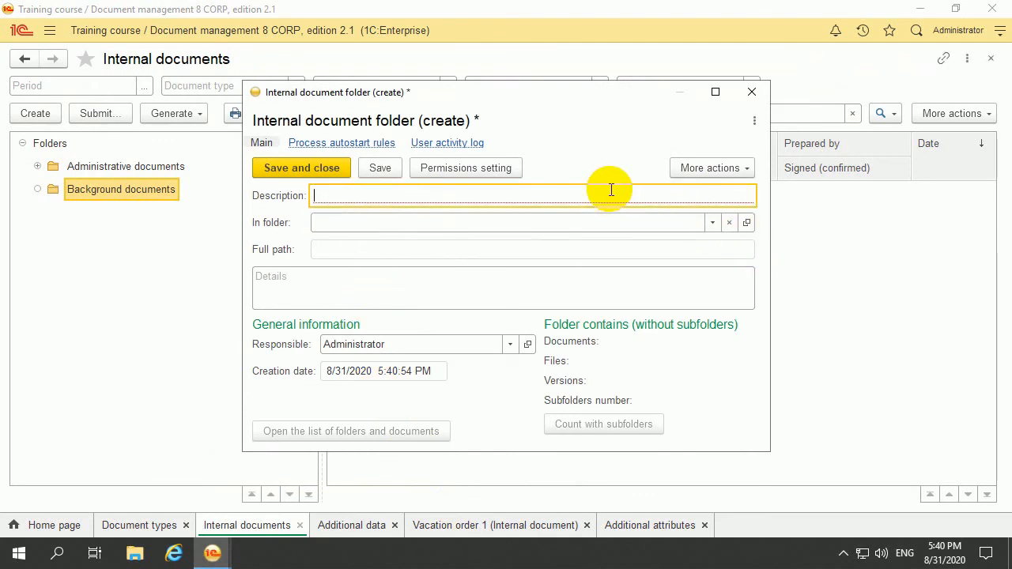
pyautogui.write('Support')
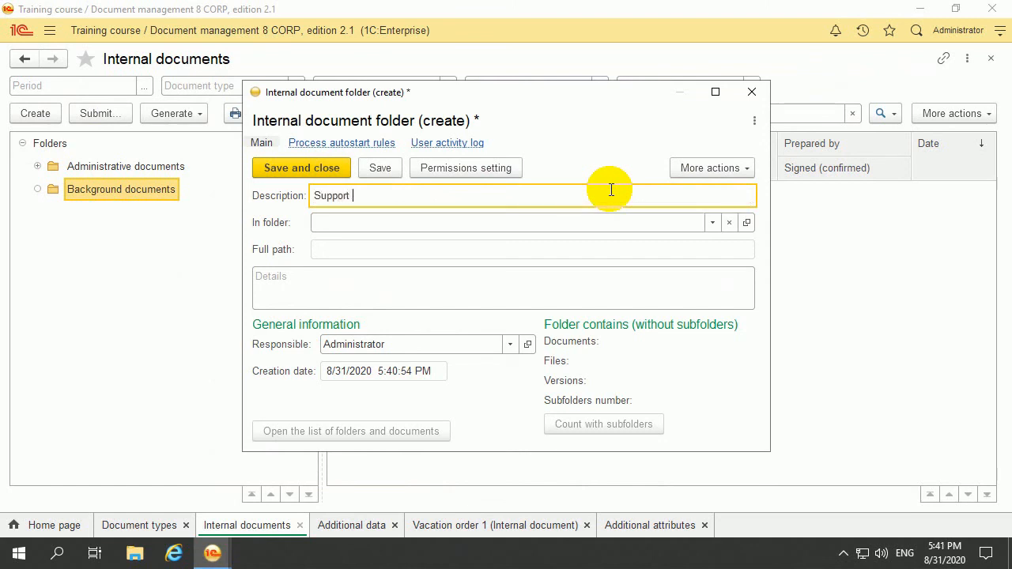
pyautogui.write(' servi')
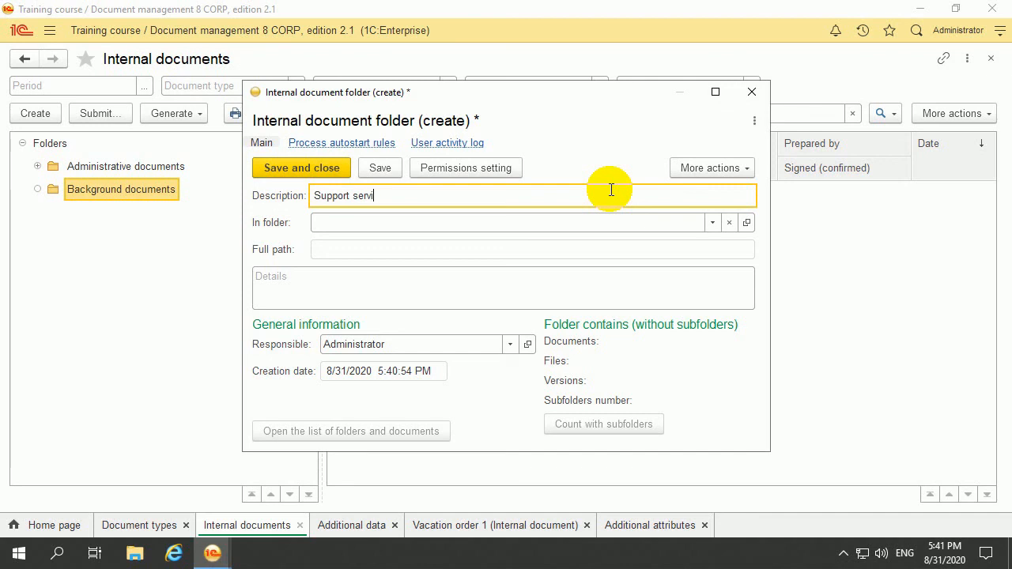
pyautogui.write('ce')
pyautogui.press('BackSpace')
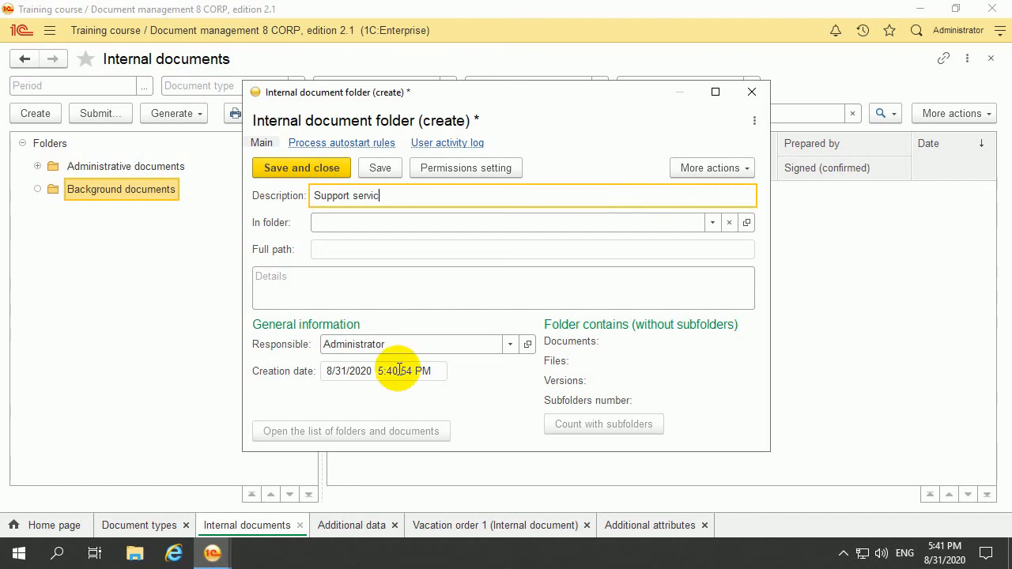
pyautogui.write('ce documents')
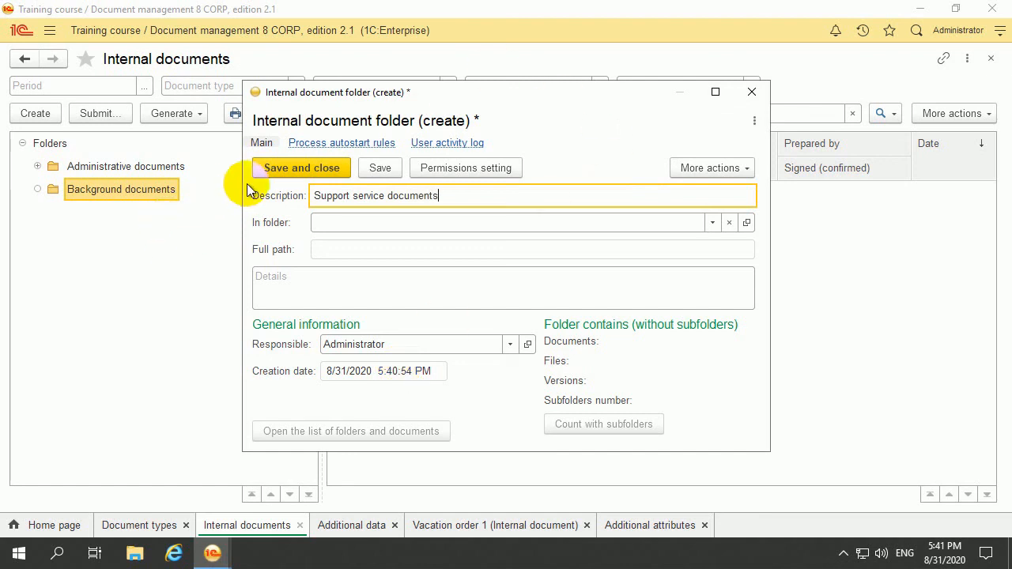
pyautogui.click(282, 167)
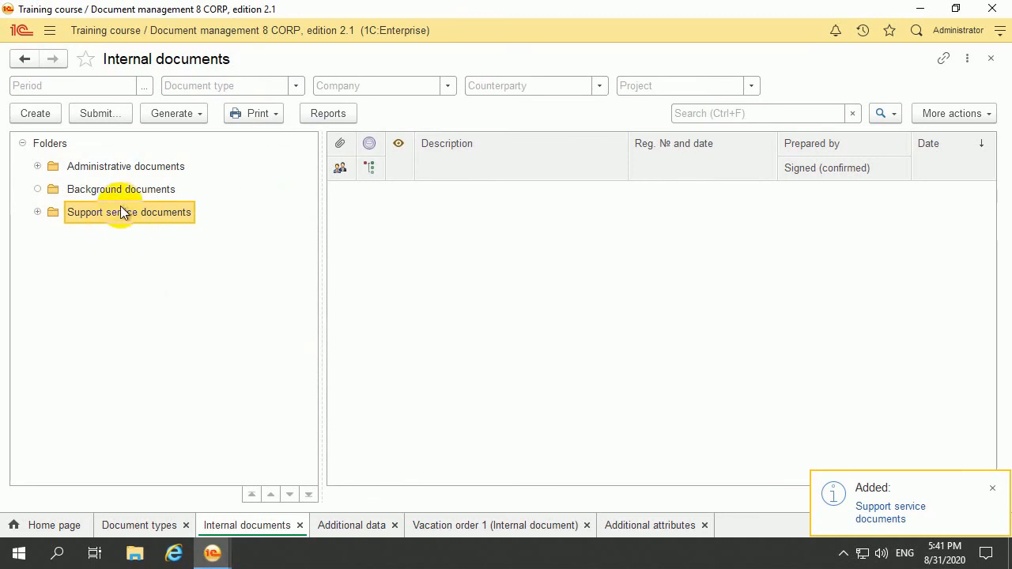
# Create a new internal document from the Client satisfaction template in the Support service documents group.
pyautogui.click(37, 115)
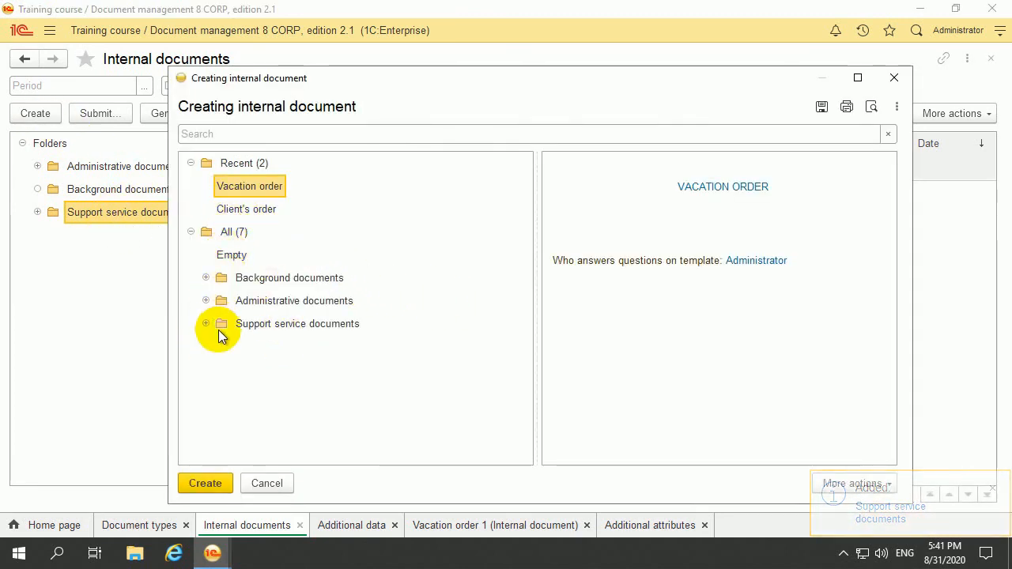
pyautogui.click(206, 301)
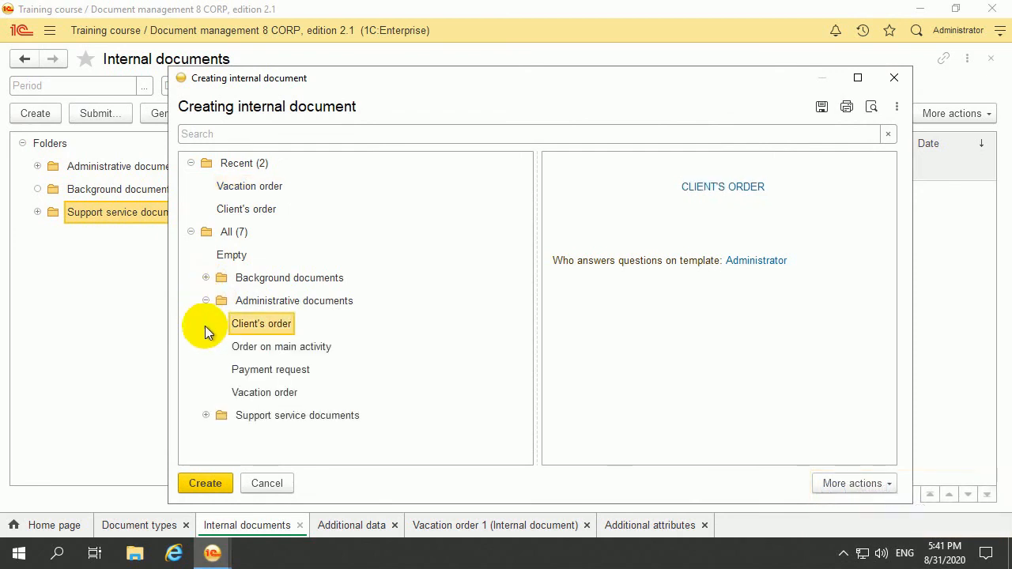
pyautogui.click(206, 415)
pyautogui.click(257, 437)
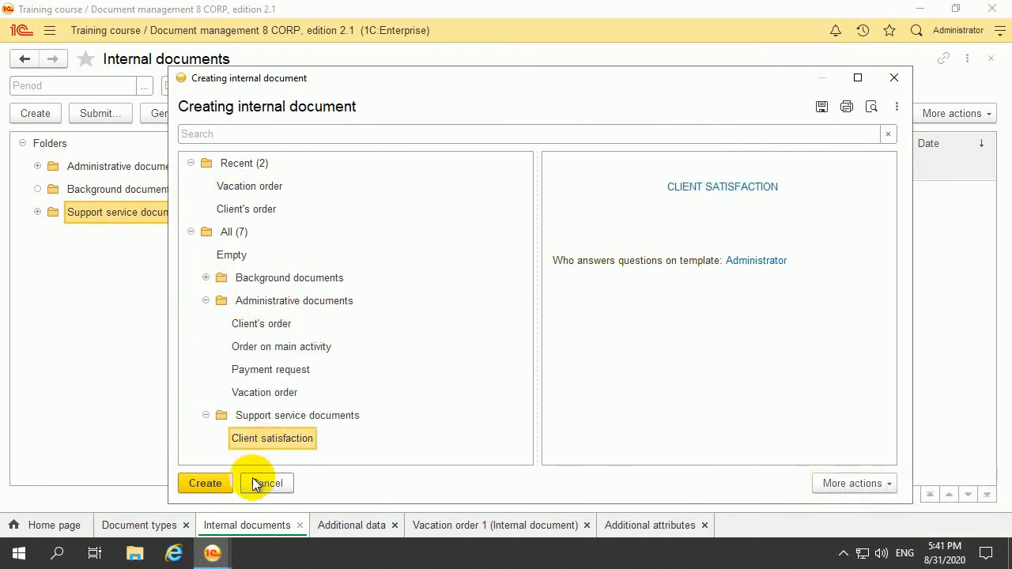
pyautogui.click(205, 483)
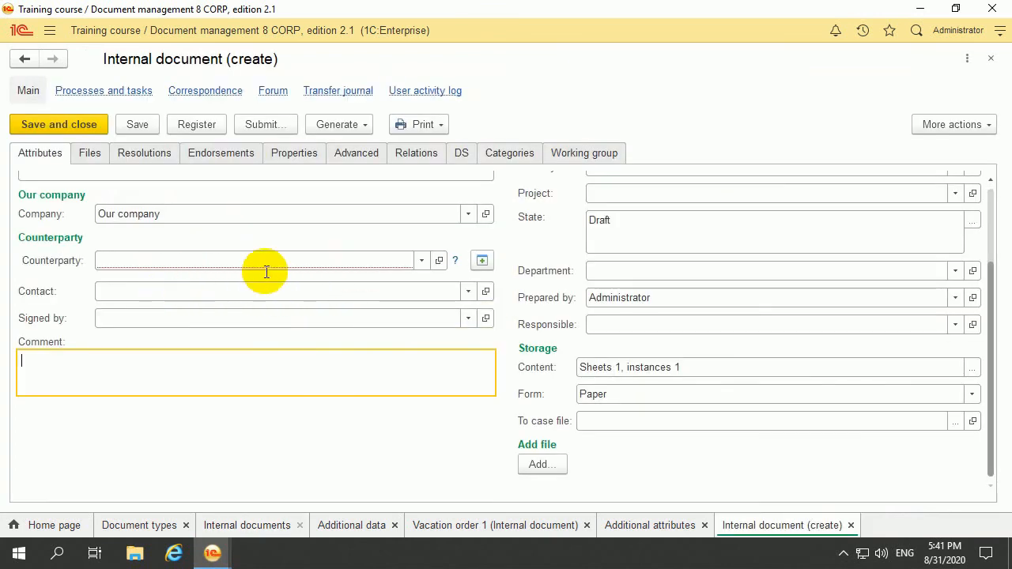
# Set the new document's counterparty to Hard steel from the full counterparties list.
pyautogui.click(421, 261)
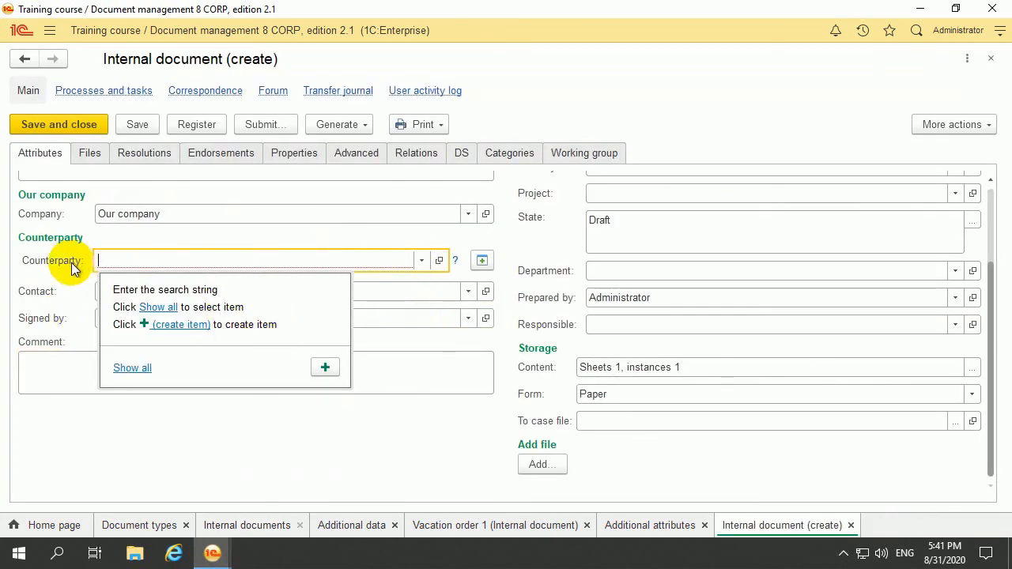
pyautogui.click(133, 369)
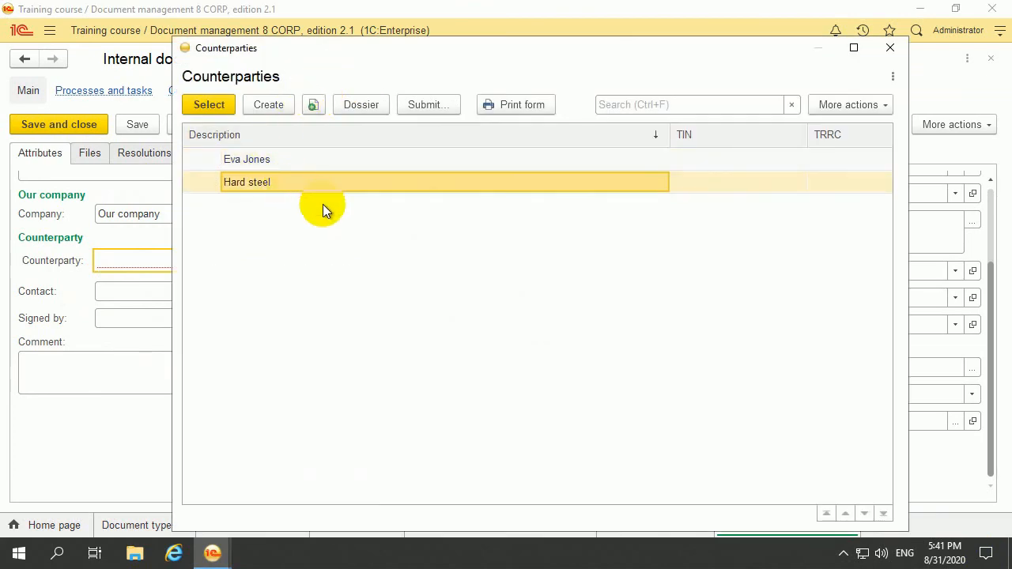
pyautogui.click(206, 105)
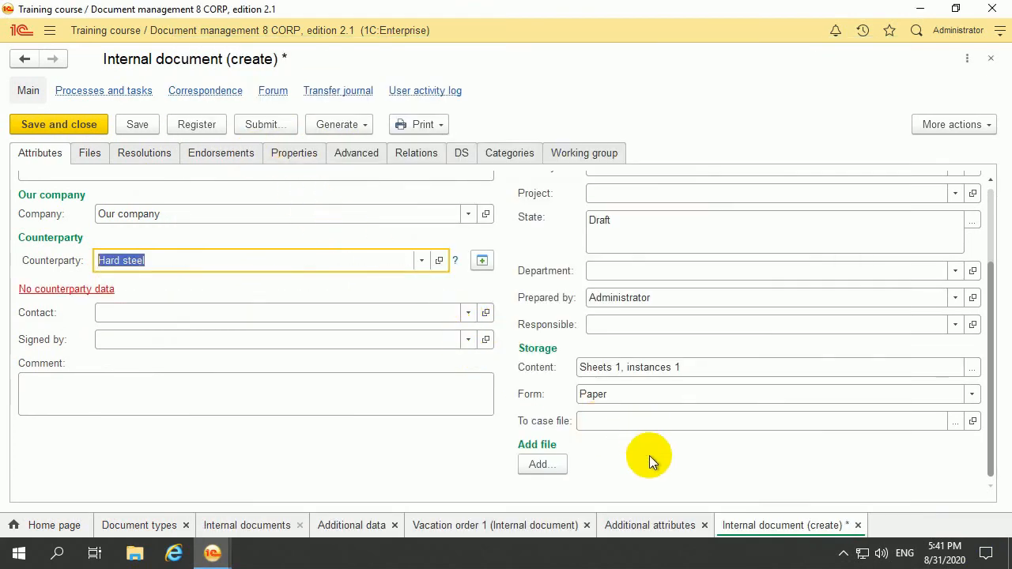
# Enter "Client satisfaction 1" as the document description and try to save the document.
pyautogui.scroll(3, 649, 454)
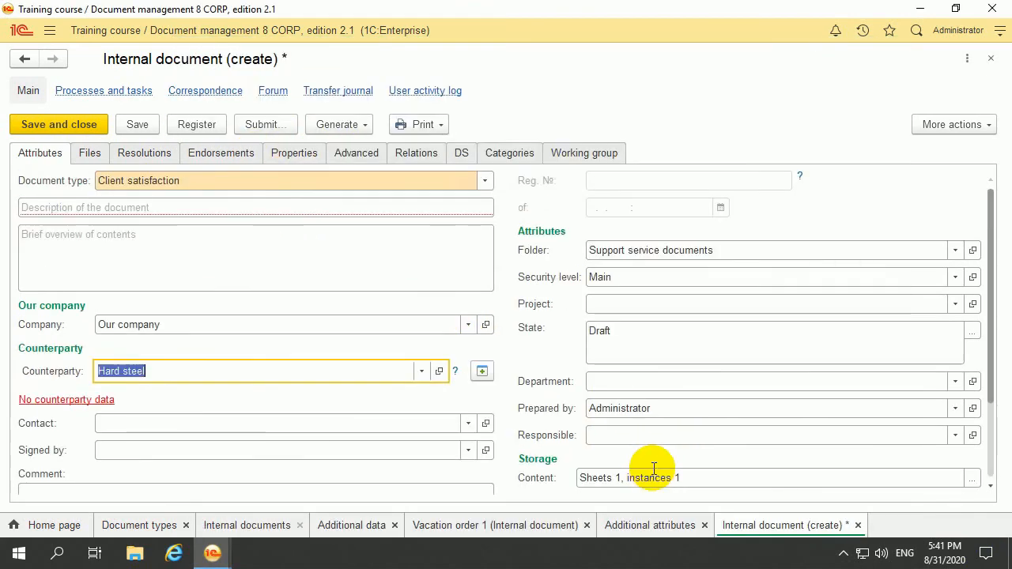
pyautogui.click(401, 208)
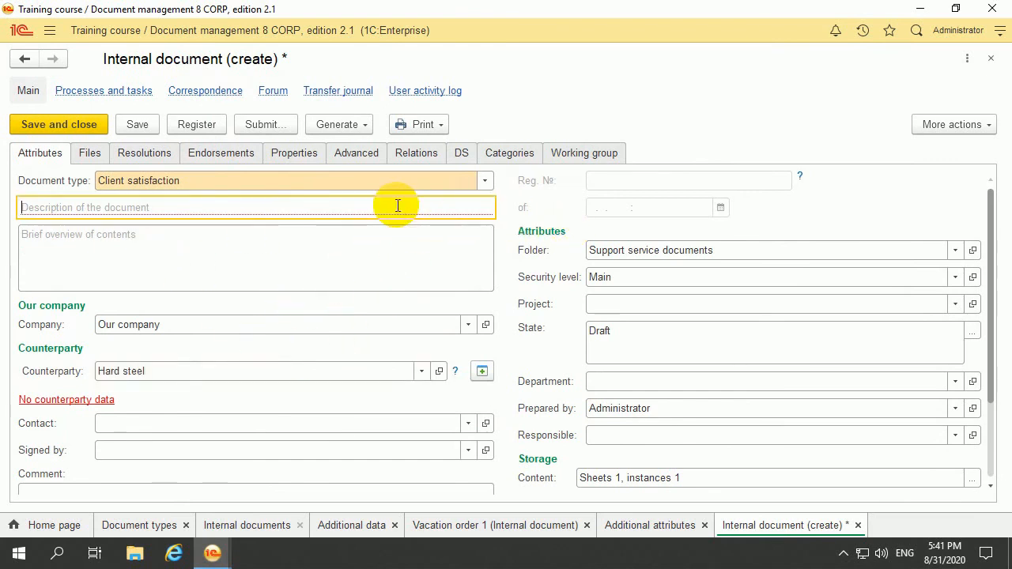
pyautogui.write('Client satis')
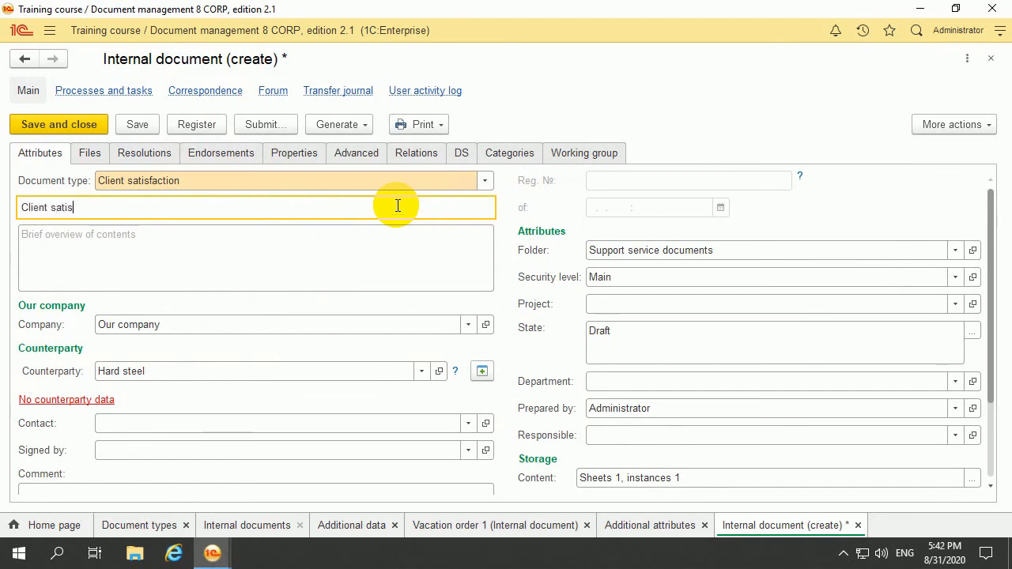
pyautogui.write('faction')
pyautogui.write('1')
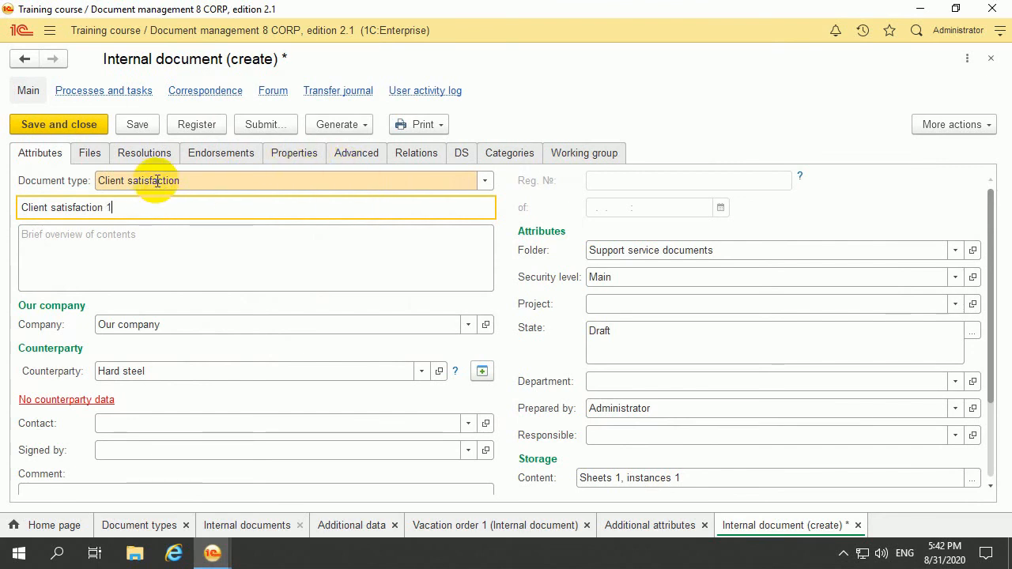
pyautogui.click(139, 127)
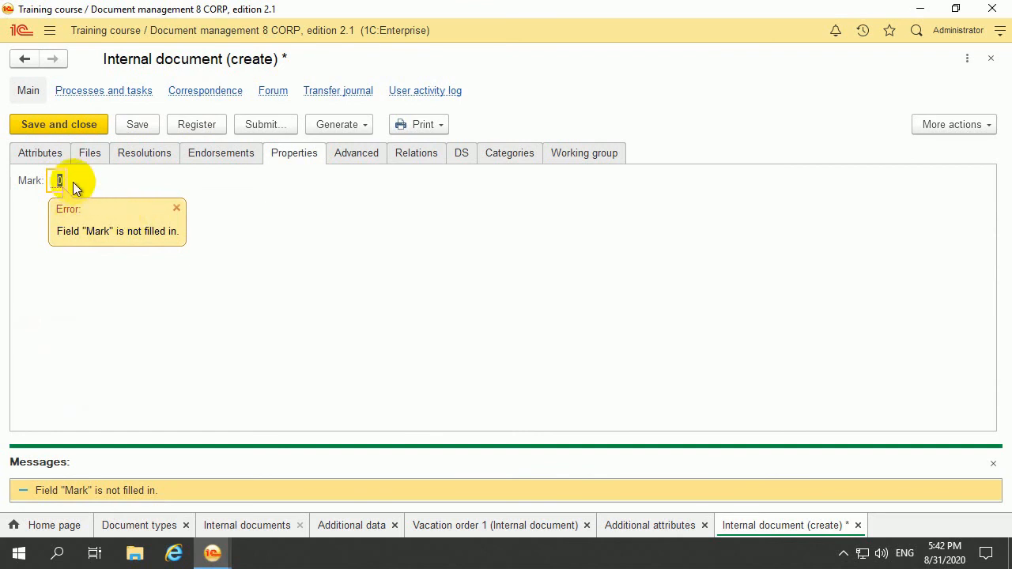
# Fill in the document's Mark property with 5 and save the new document.
pyautogui.press('BackSpace')
pyautogui.write('0')
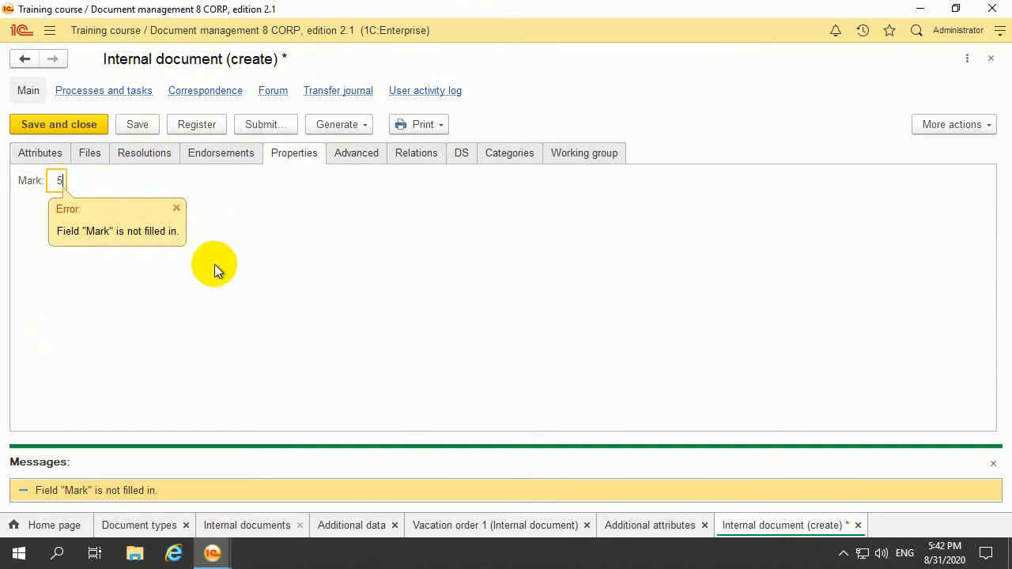
pyautogui.click(131, 131)
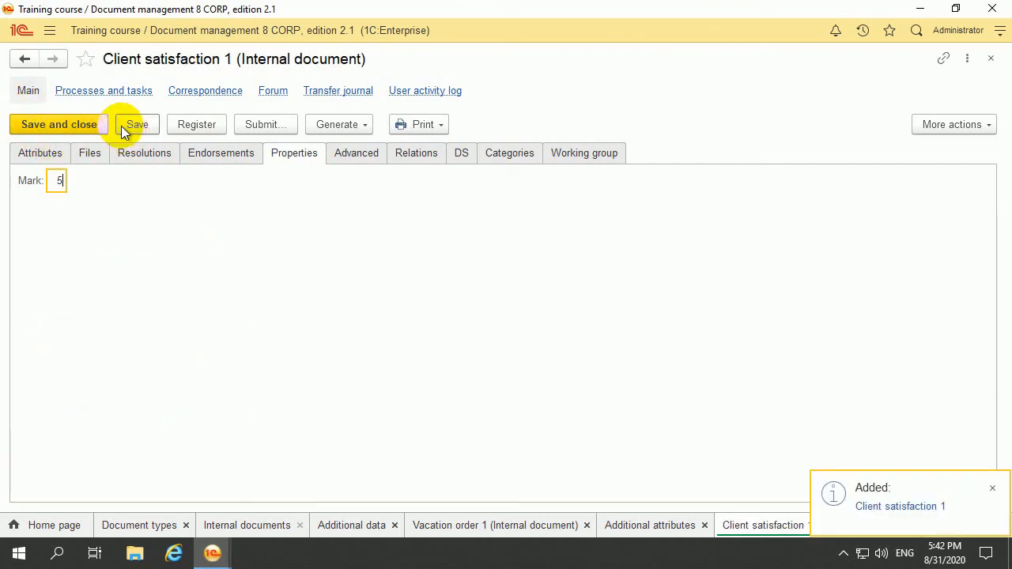
# Review the saved document's main attributes, and re-enter 5 as its Mark property and save the change.
pyautogui.click(27, 156)
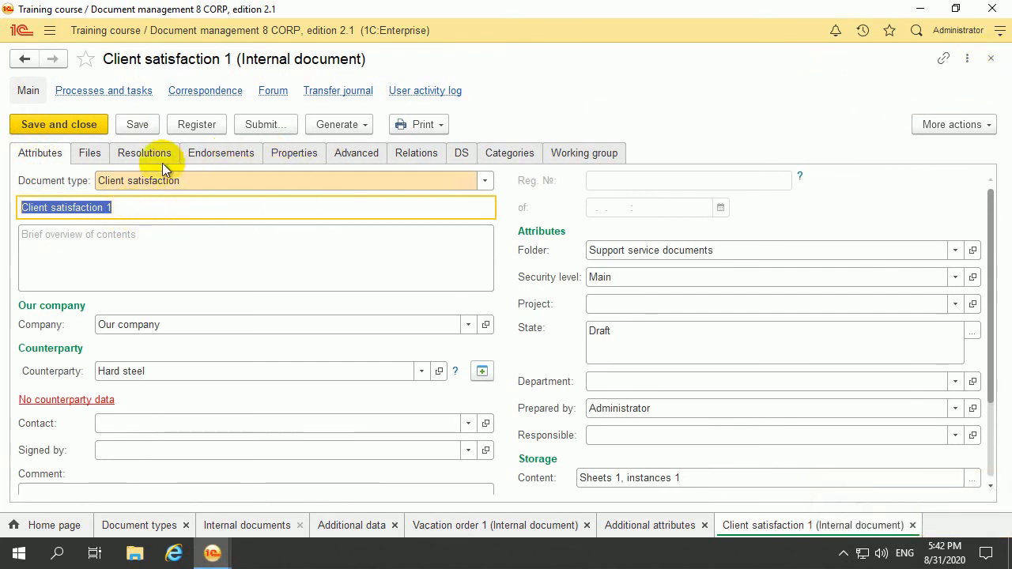
pyautogui.click(289, 164)
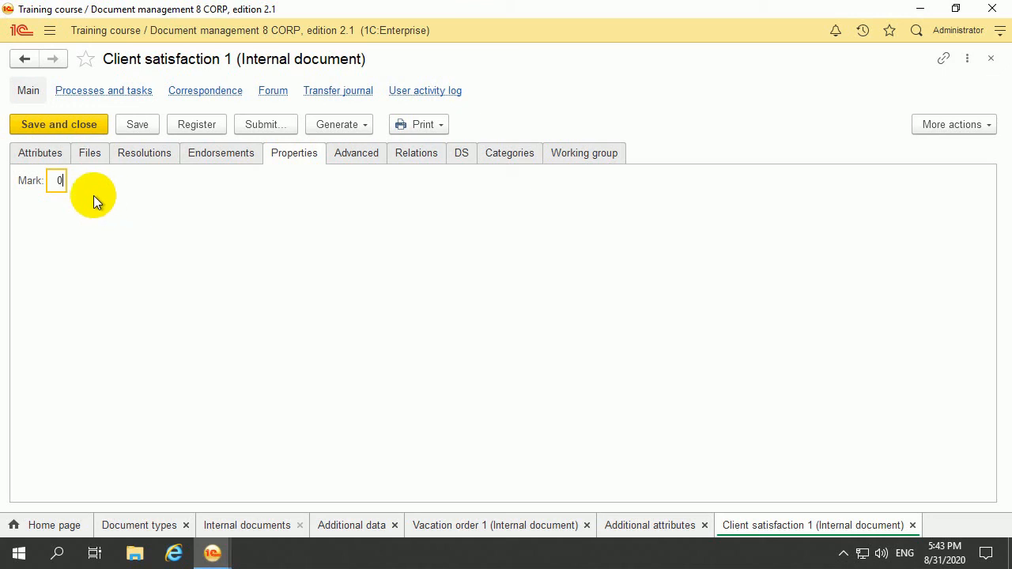
pyautogui.write('5')
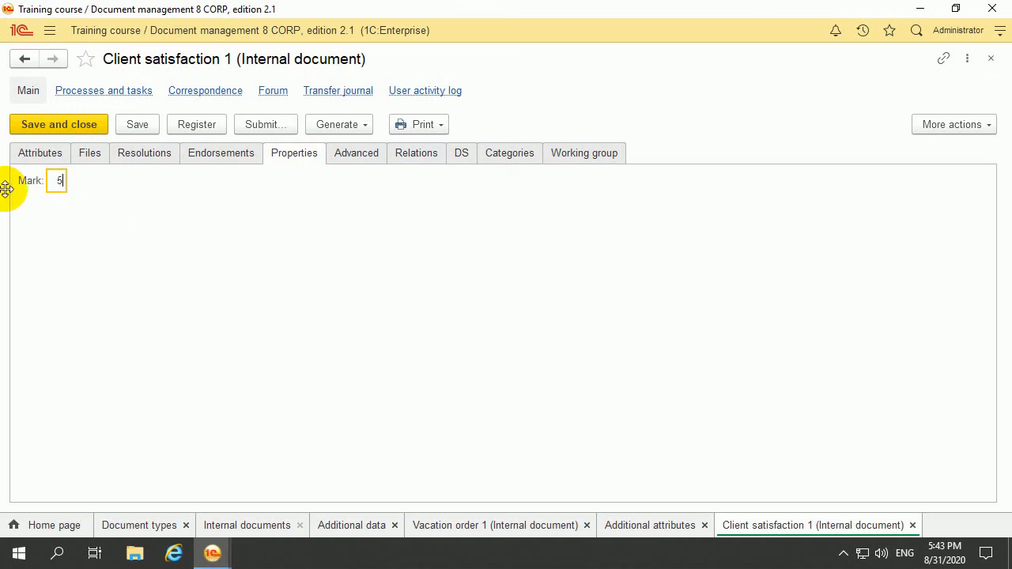
pyautogui.click(136, 124)
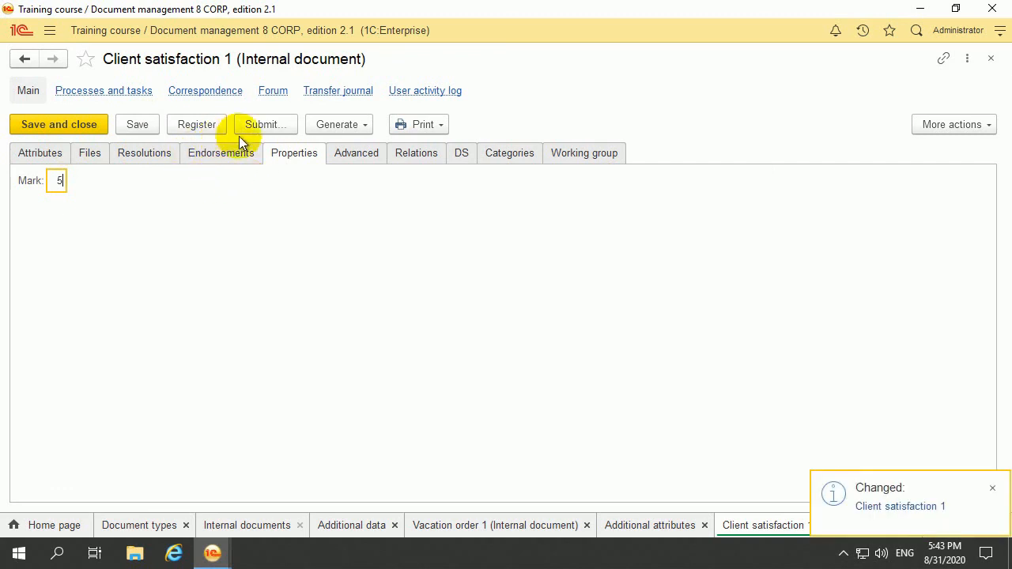
# Close the Client satisfaction 1 document and find the Complaint type among the incoming document types.
pyautogui.click(991, 58)
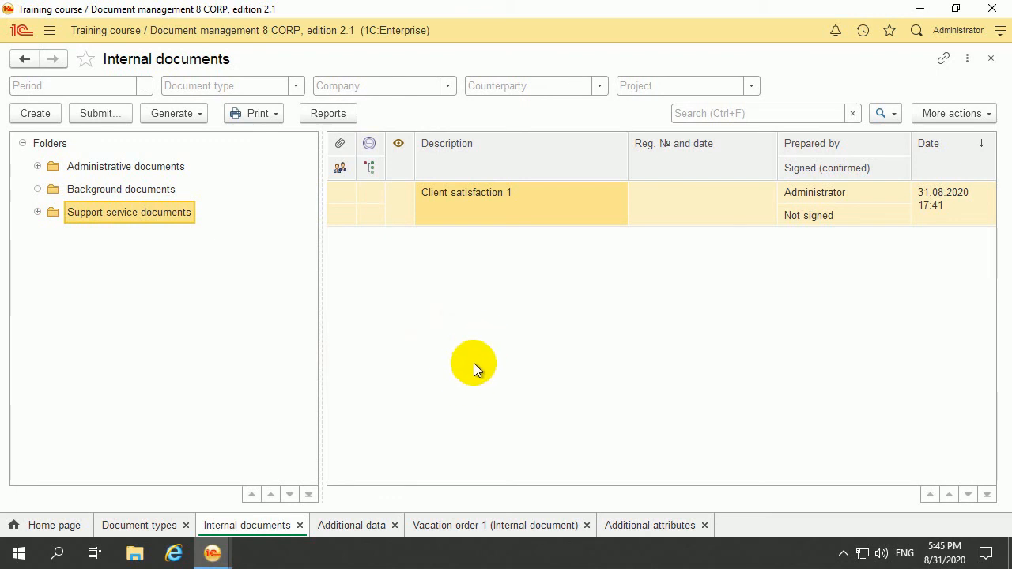
pyautogui.click(70, 520)
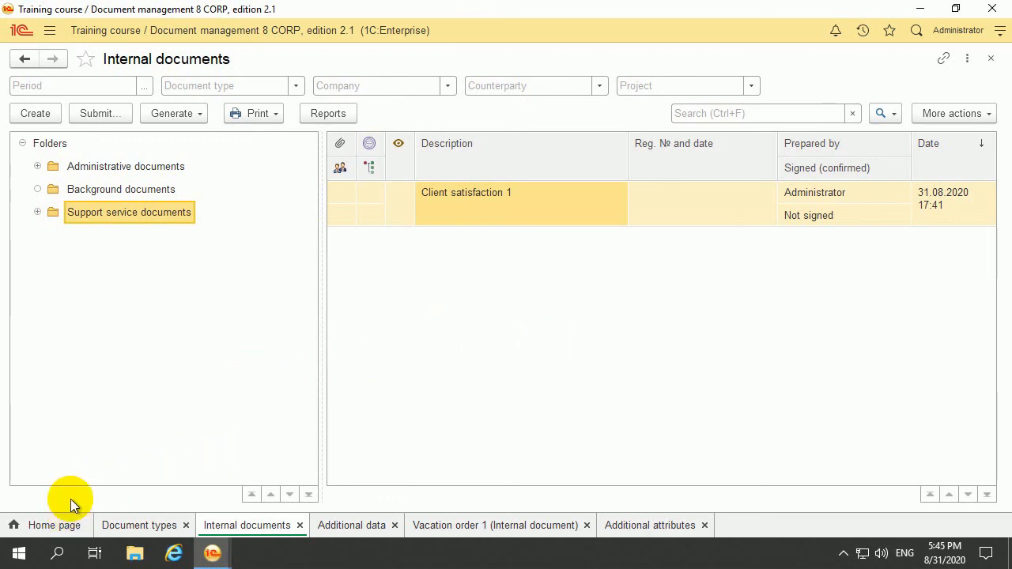
pyautogui.click(49, 30)
pyautogui.click(477, 88)
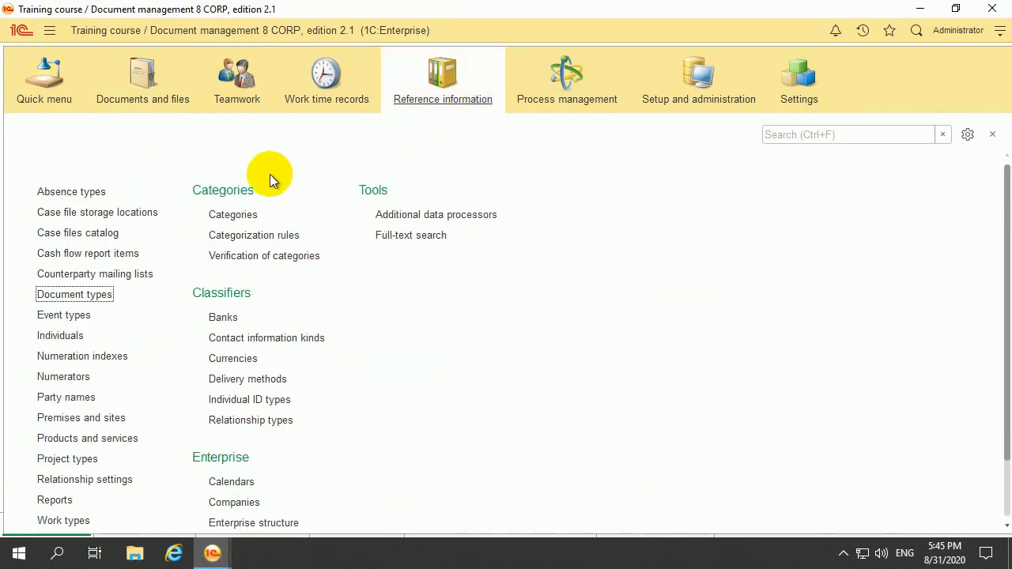
pyautogui.click(89, 295)
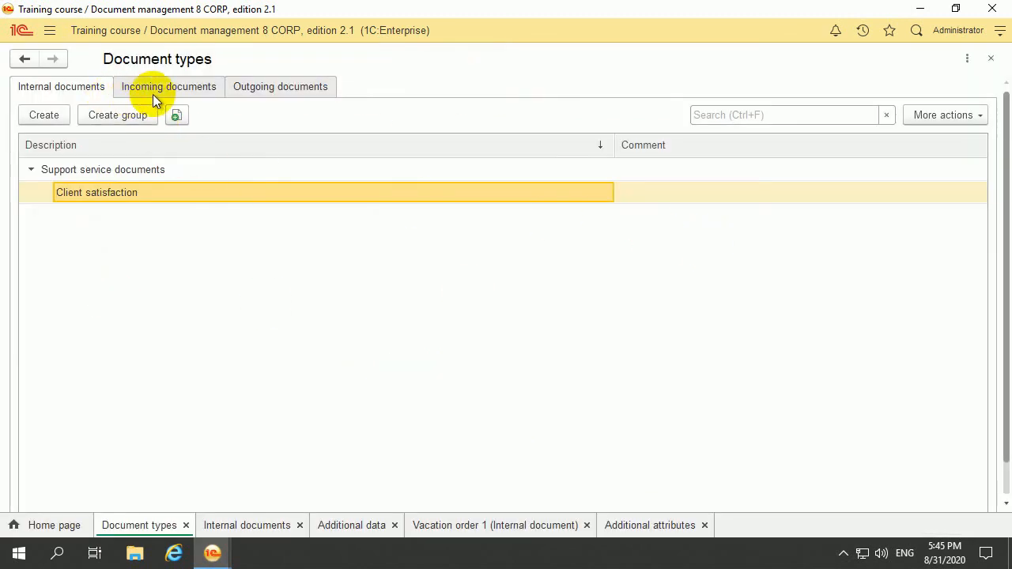
pyautogui.click(160, 89)
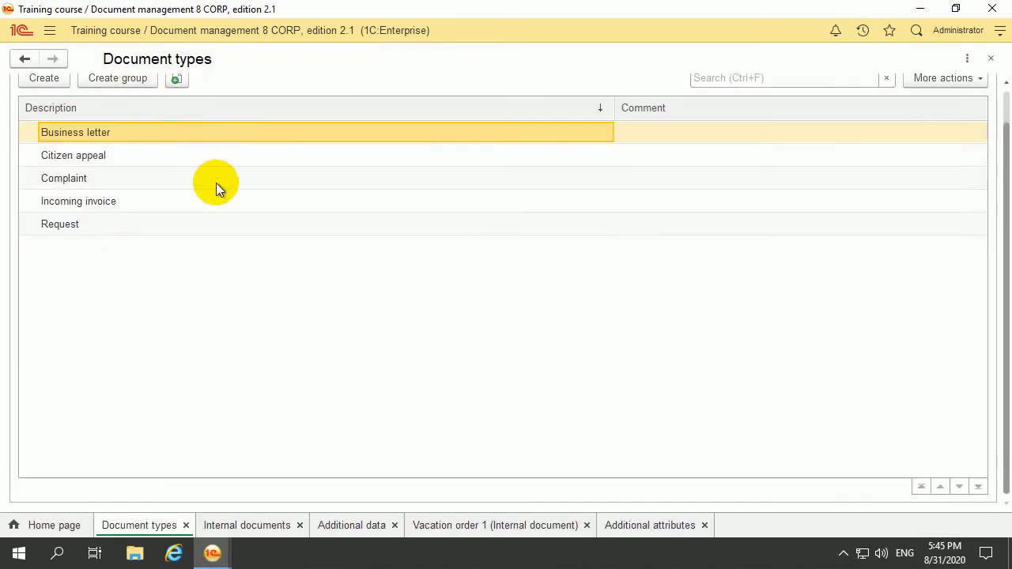
pyautogui.click(77, 179)
pyautogui.scroll(1, 272, 228)
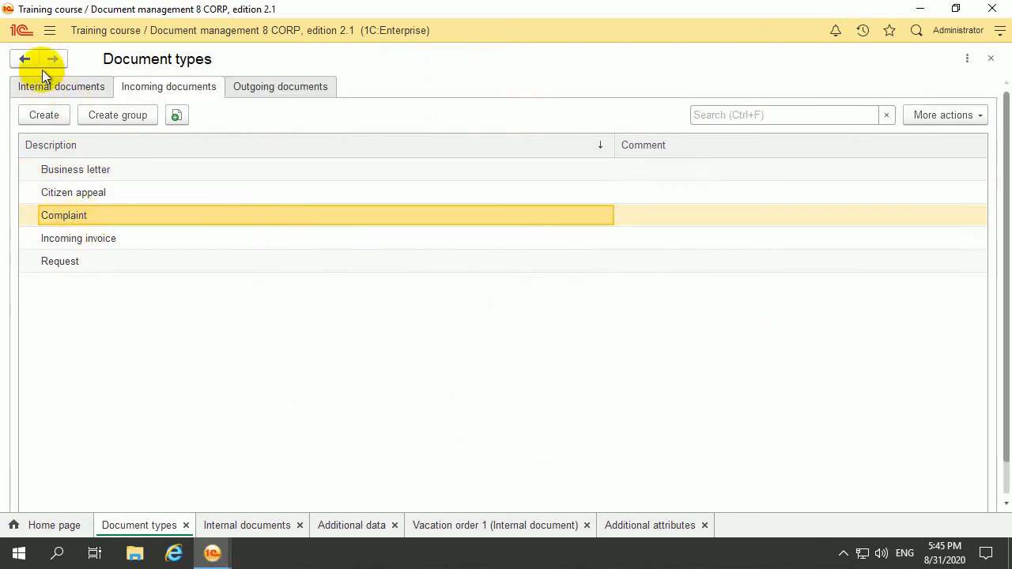
# In the additional attributes, expand the incoming documents property set ("Входящие документы") and select its Complaint set.
pyautogui.click(633, 524)
pyautogui.click(23, 255)
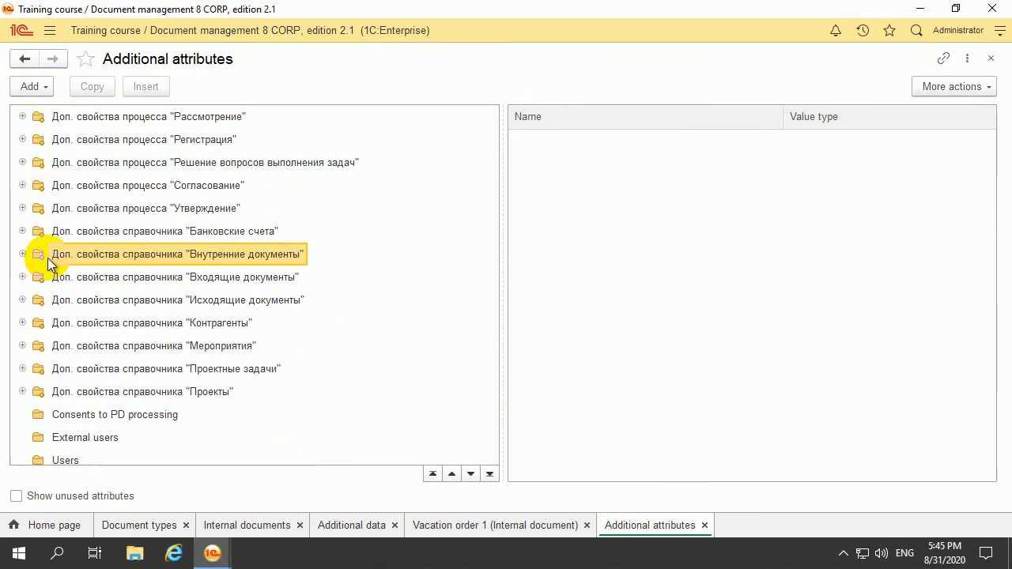
pyautogui.scroll(-2, 139, 273)
pyautogui.scroll(4, 139, 272)
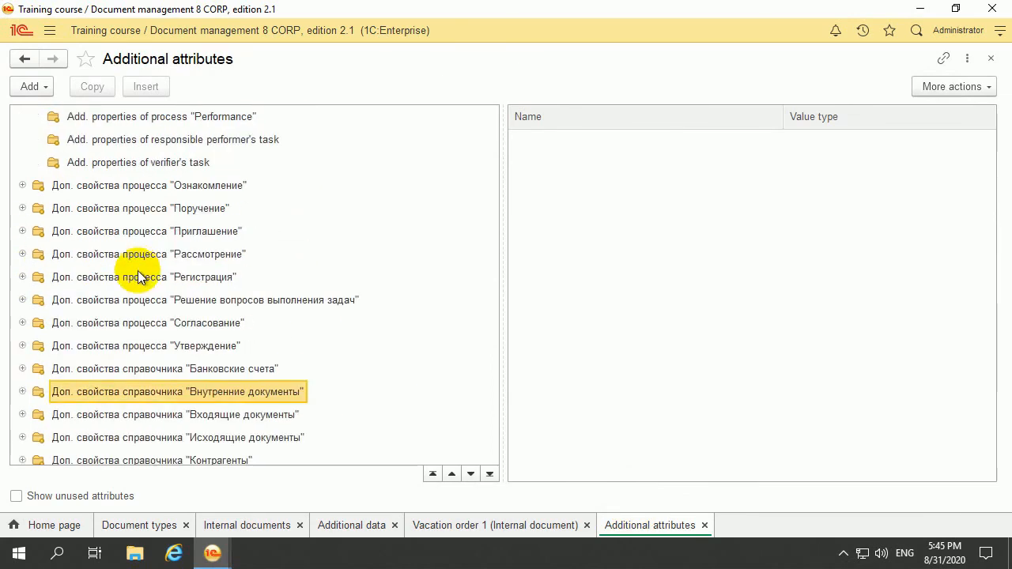
pyautogui.scroll(2, 210, 313)
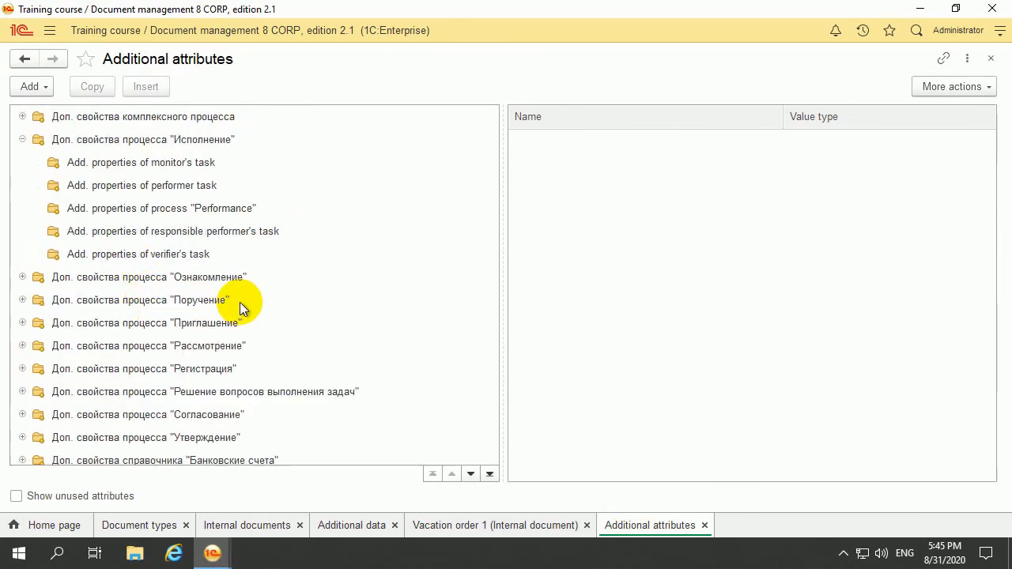
pyautogui.scroll(-6, 276, 253)
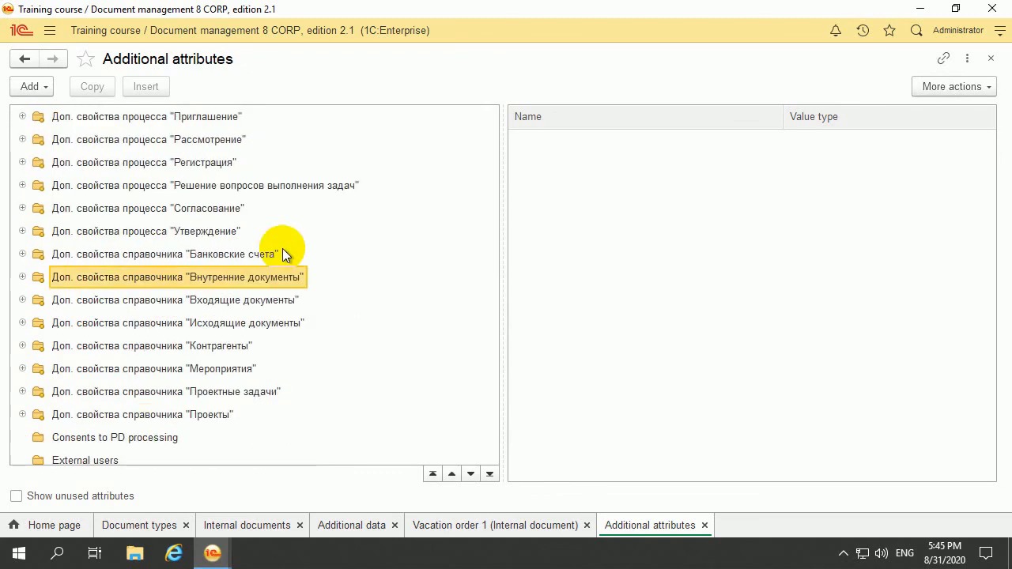
pyautogui.scroll(3, 271, 278)
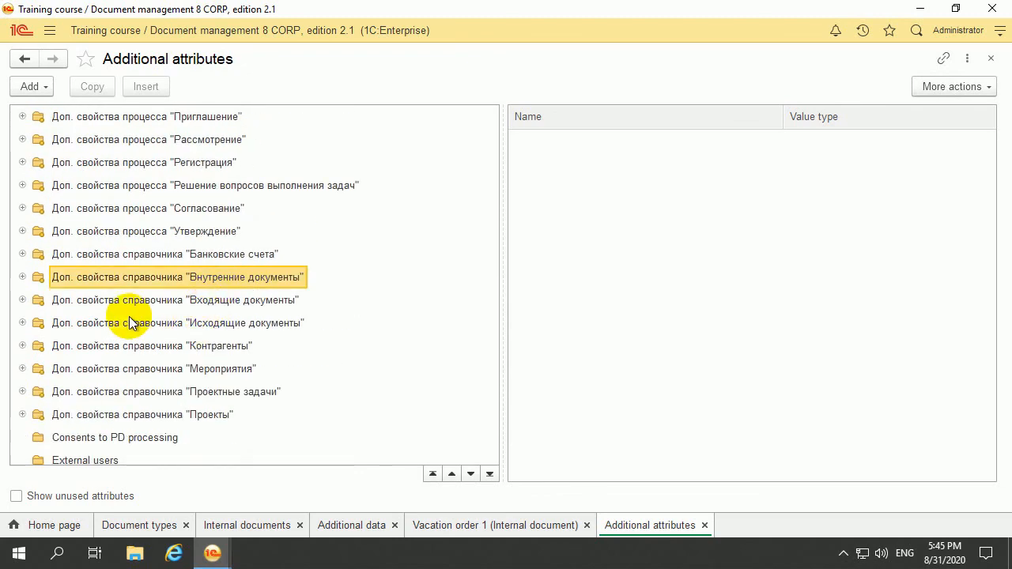
pyautogui.click(22, 300)
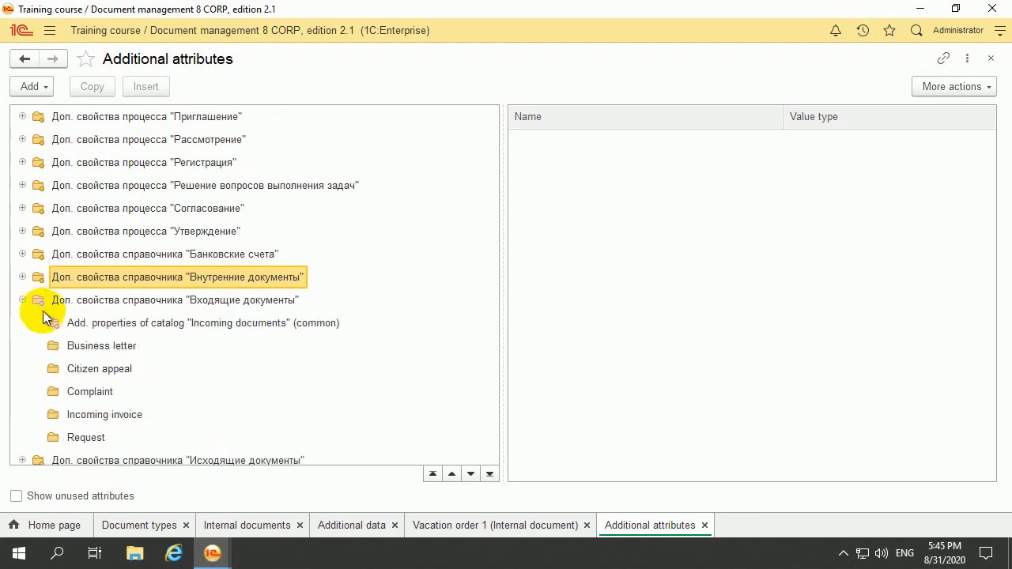
pyautogui.click(109, 396)
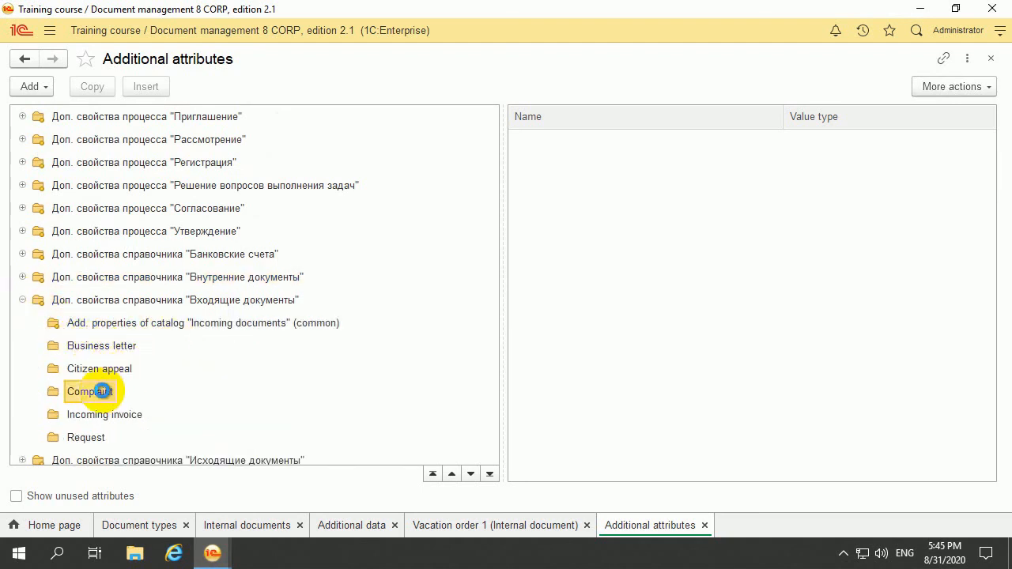
pyautogui.scroll(-2, 119, 387)
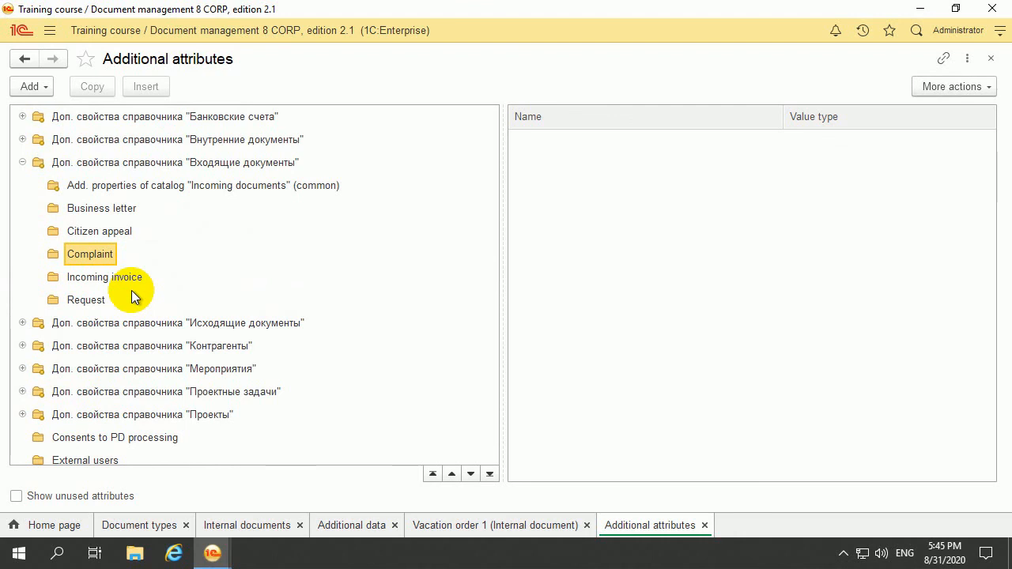
# Create a new additional attribute for Complaint with the description "Reason for low mark" and make it mandatory.
pyautogui.click(39, 86)
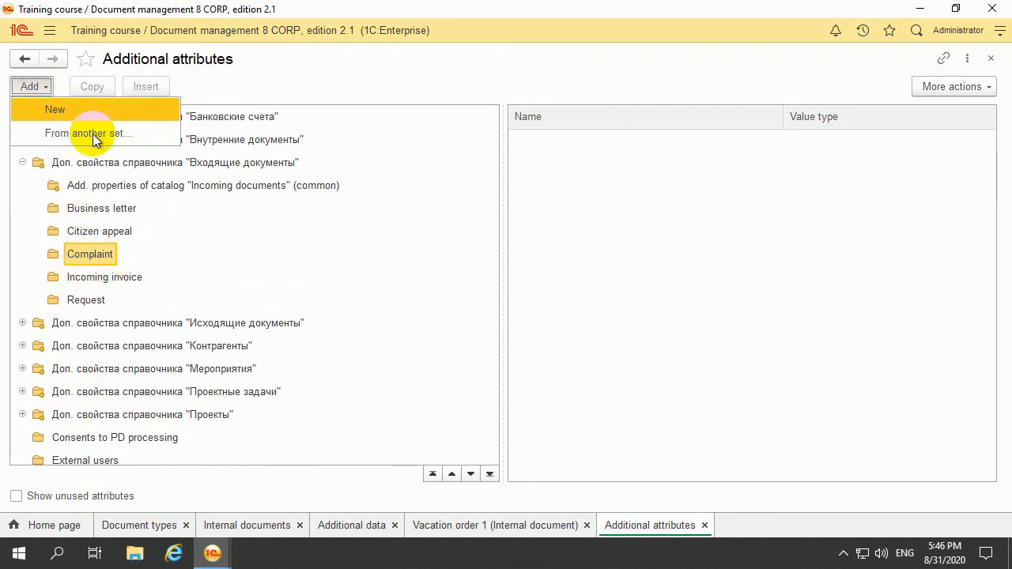
pyautogui.click(101, 108)
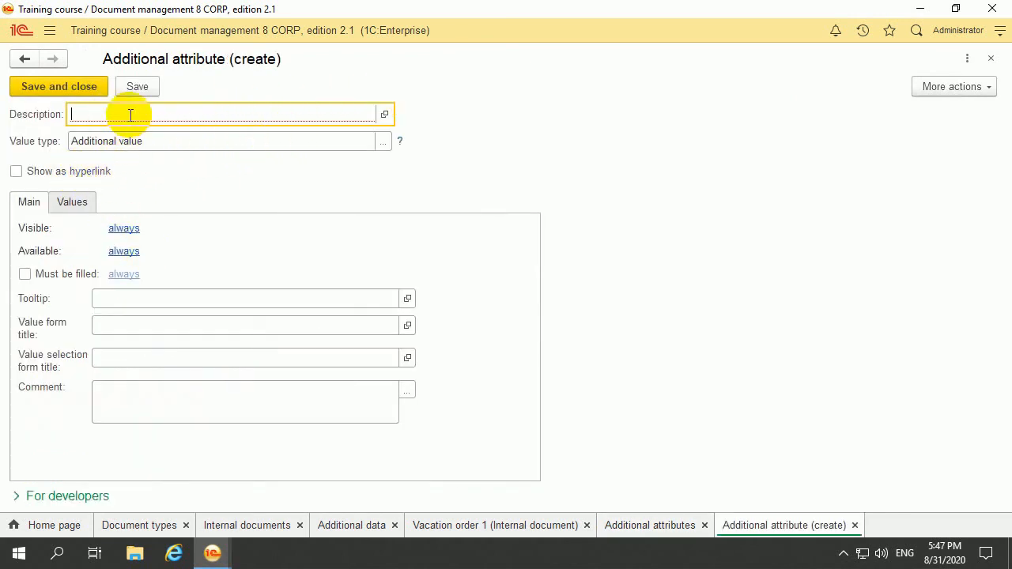
pyautogui.write('Re')
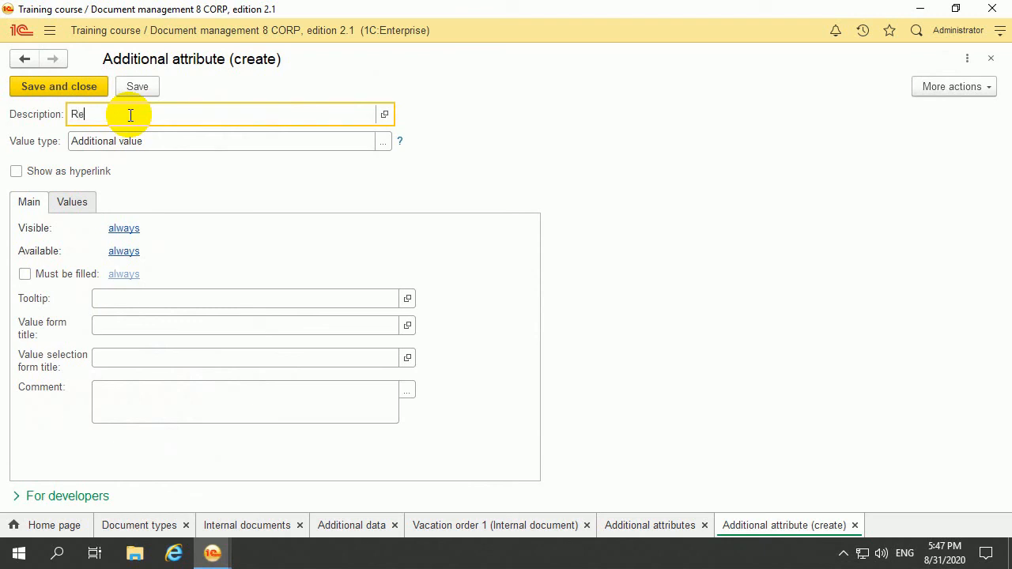
pyautogui.write('ason for low mark')
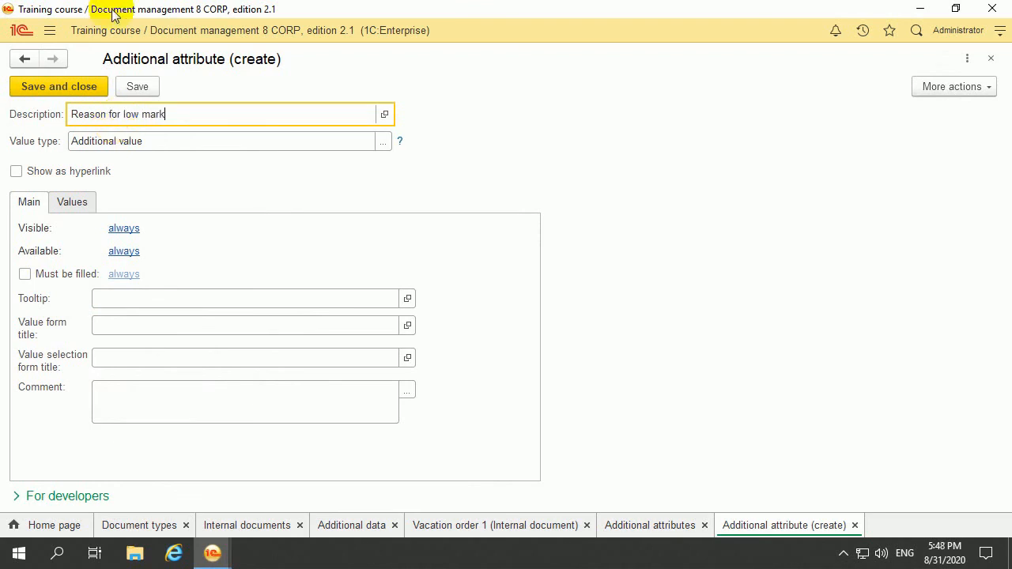
pyautogui.click(38, 275)
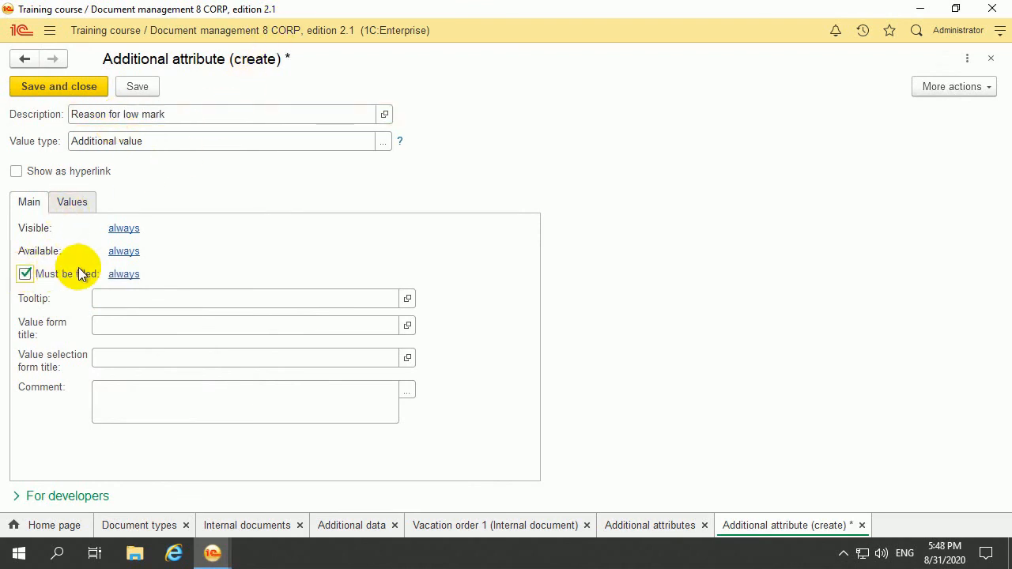
# Save the new attribute and add "Bad client's mood" to its list of values.
pyautogui.click(75, 201)
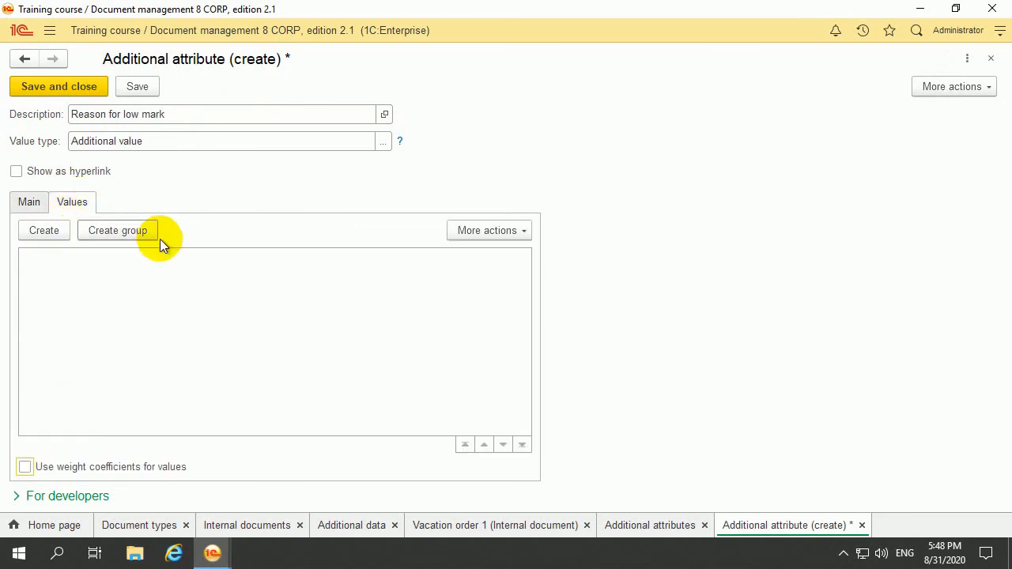
pyautogui.click(57, 231)
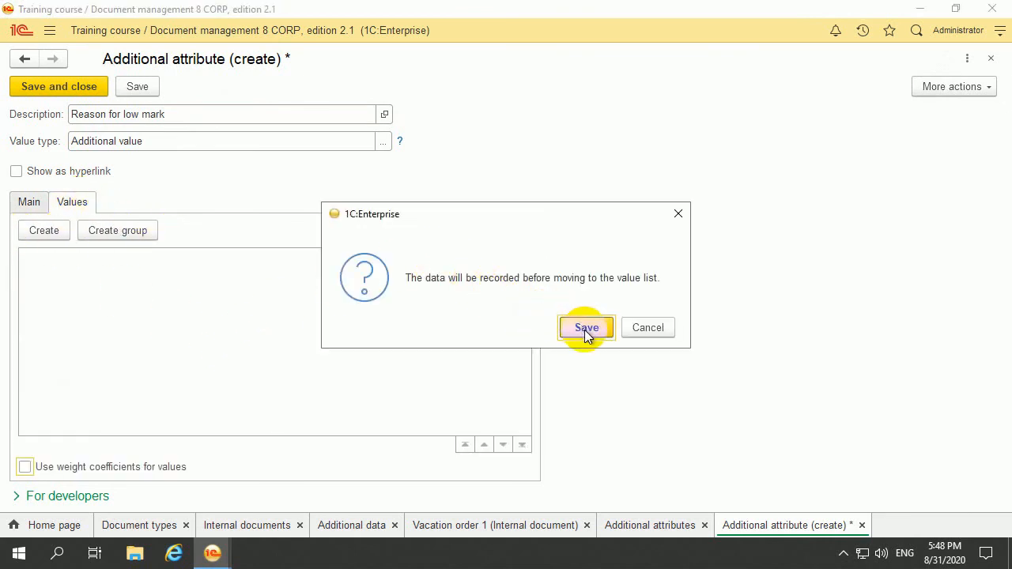
pyautogui.click(639, 321)
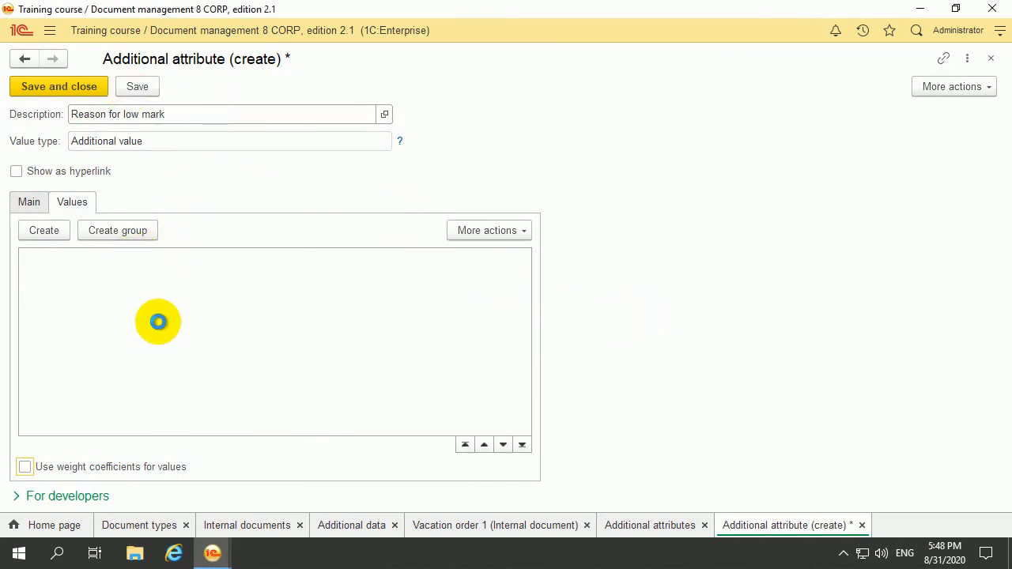
pyautogui.click(45, 231)
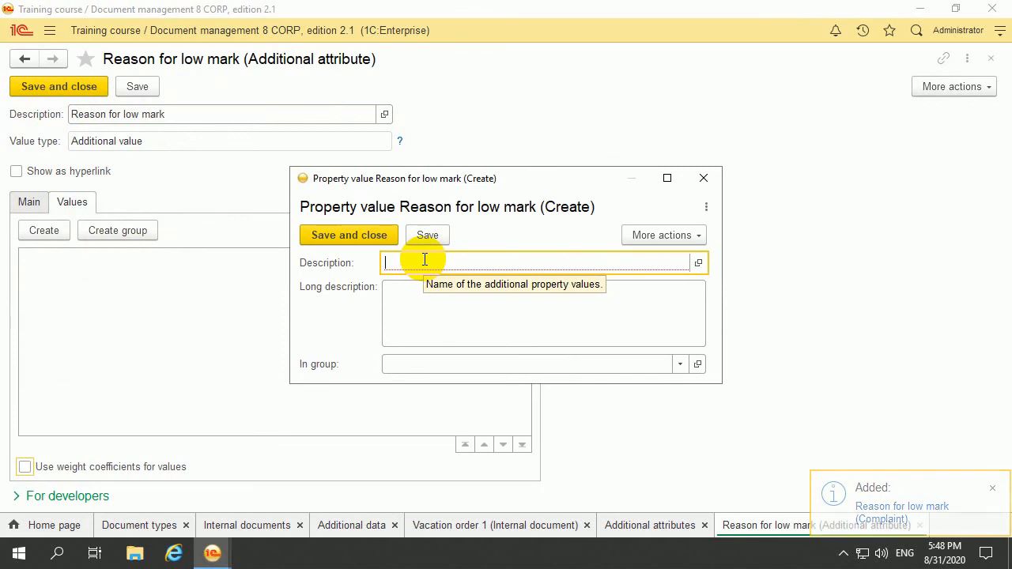
pyautogui.write('B')
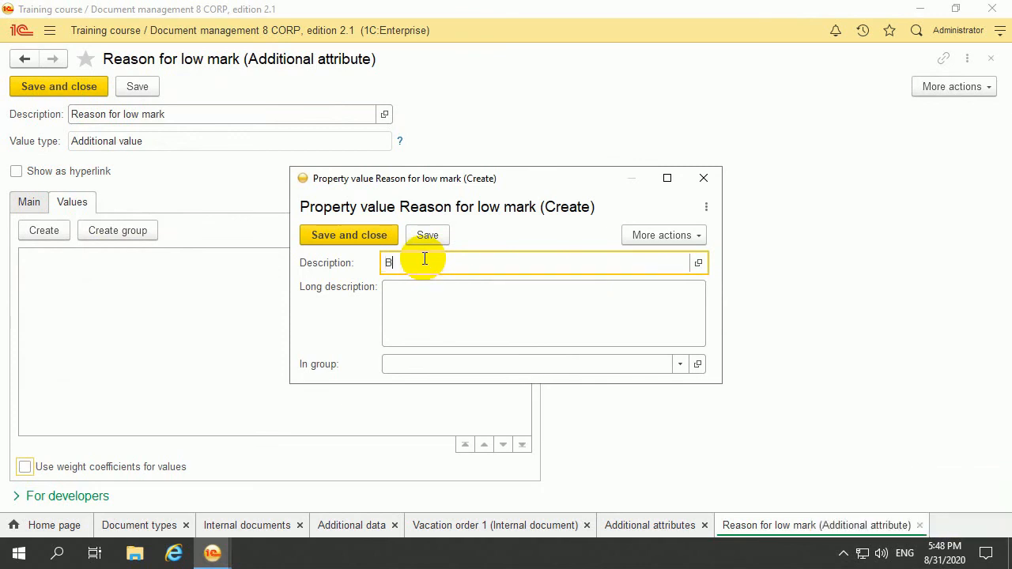
pyautogui.write("ad client's mood")
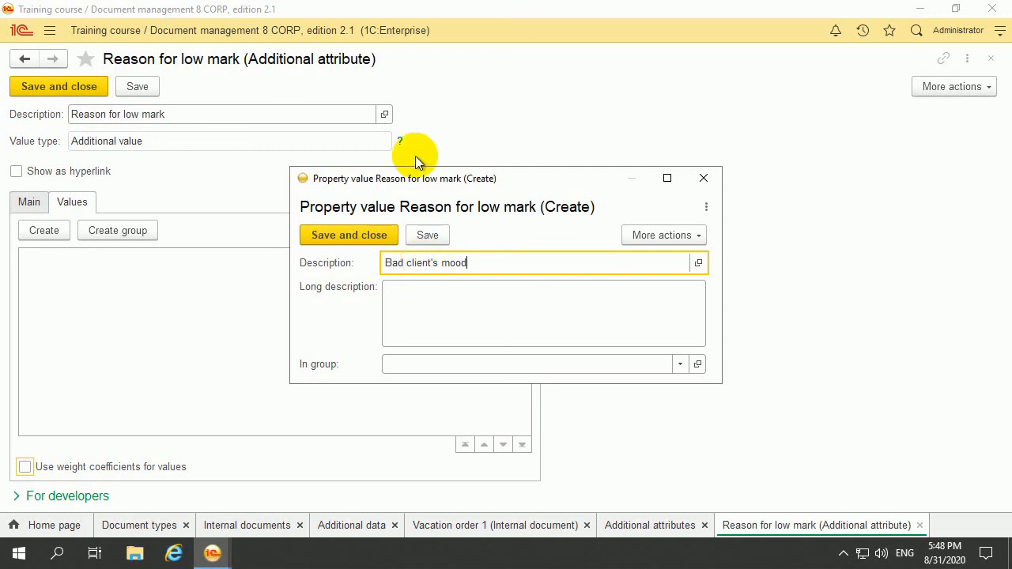
pyautogui.click(355, 235)
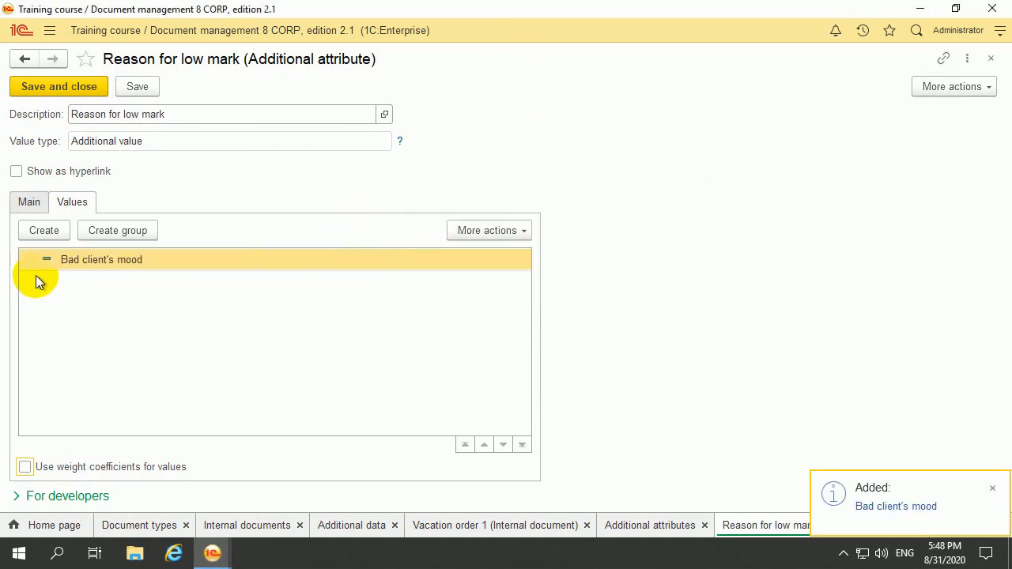
# Add a second value "Amful planning of the work" to the attribute, then save and close the attribute.
pyautogui.click(44, 230)
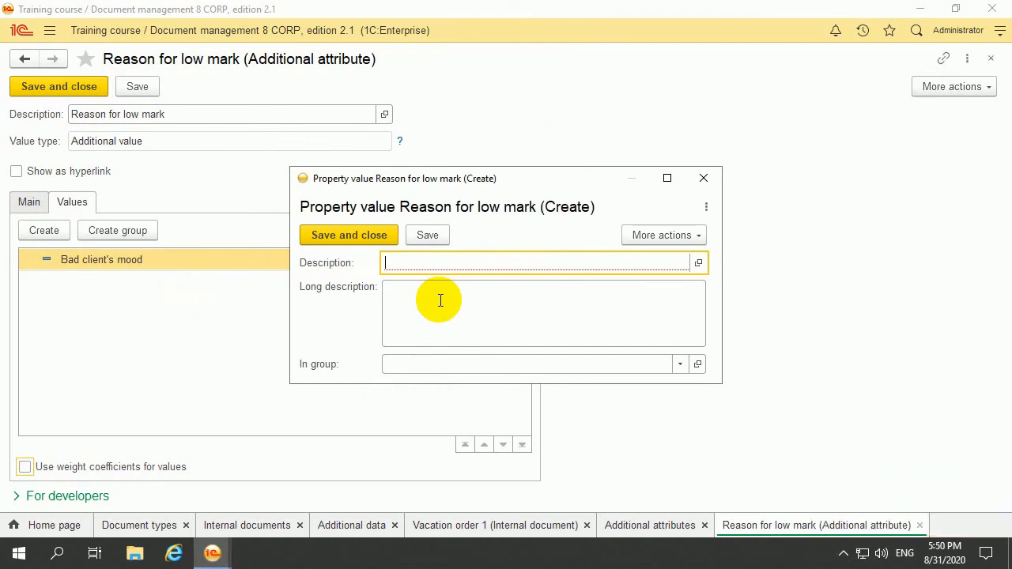
pyautogui.write('Amful')
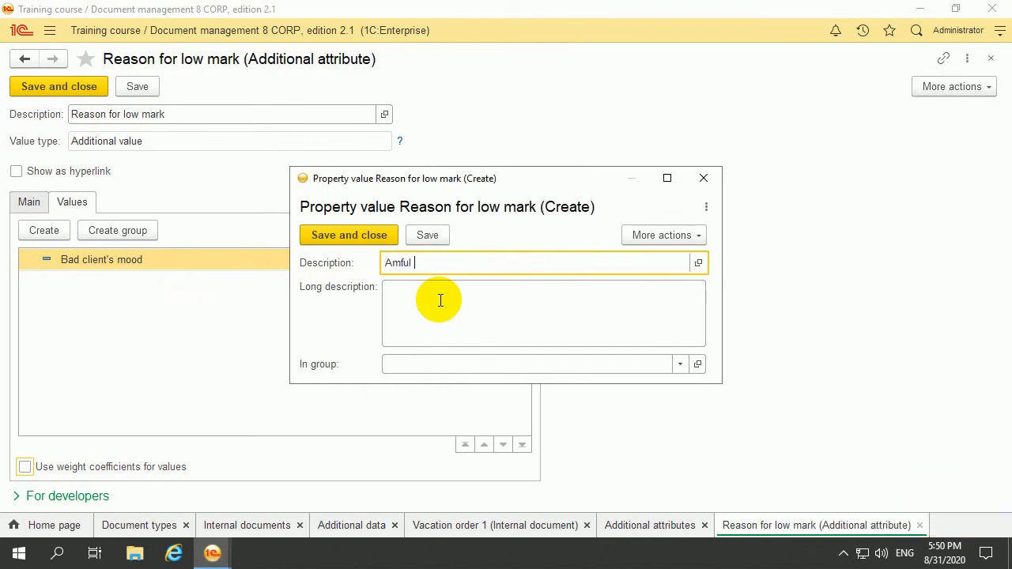
pyautogui.write(' planning of the work')
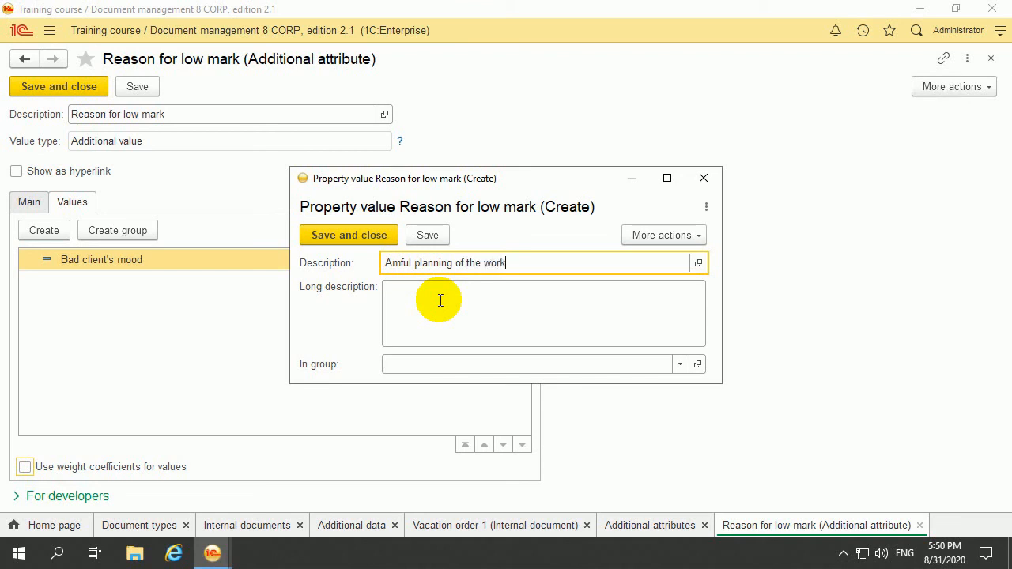
pyautogui.click(368, 235)
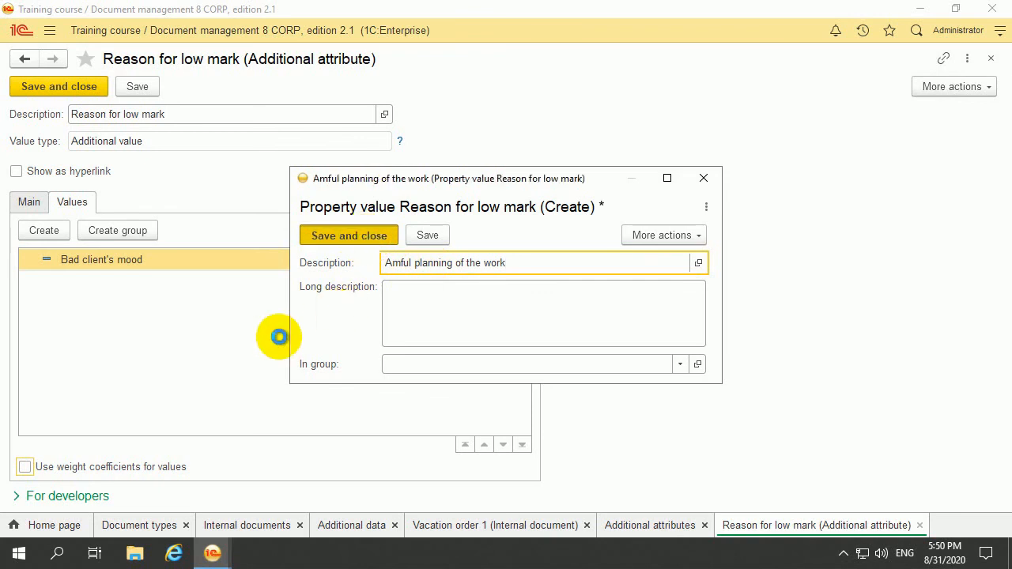
pyautogui.click(48, 86)
# Rename the Complaint set's additional attribute "Reason for low mark" to "Reason of complaint", confirm the renaming, and save and close it.
pyautogui.click(655, 146)
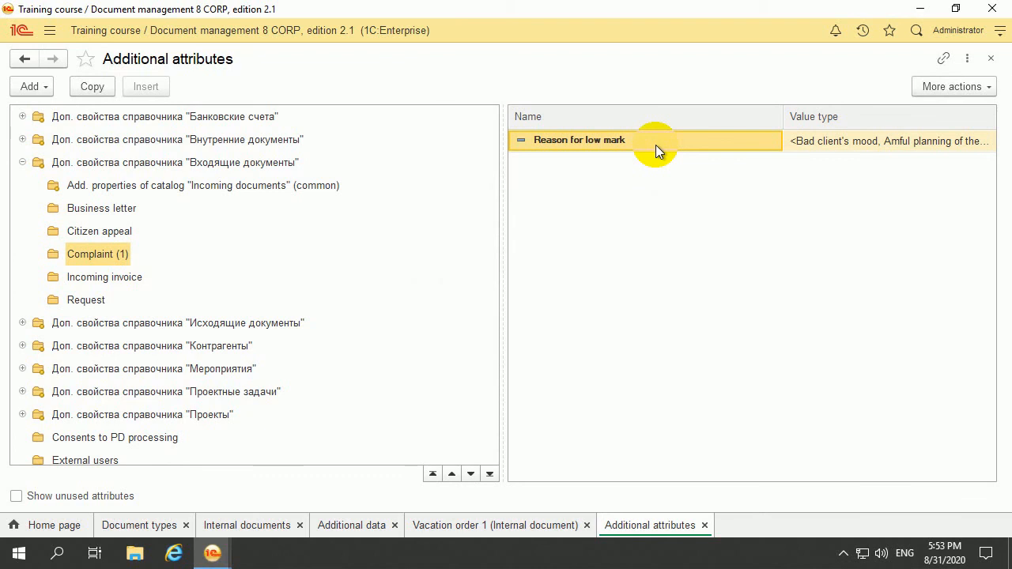
pyautogui.rightClick(655, 145)
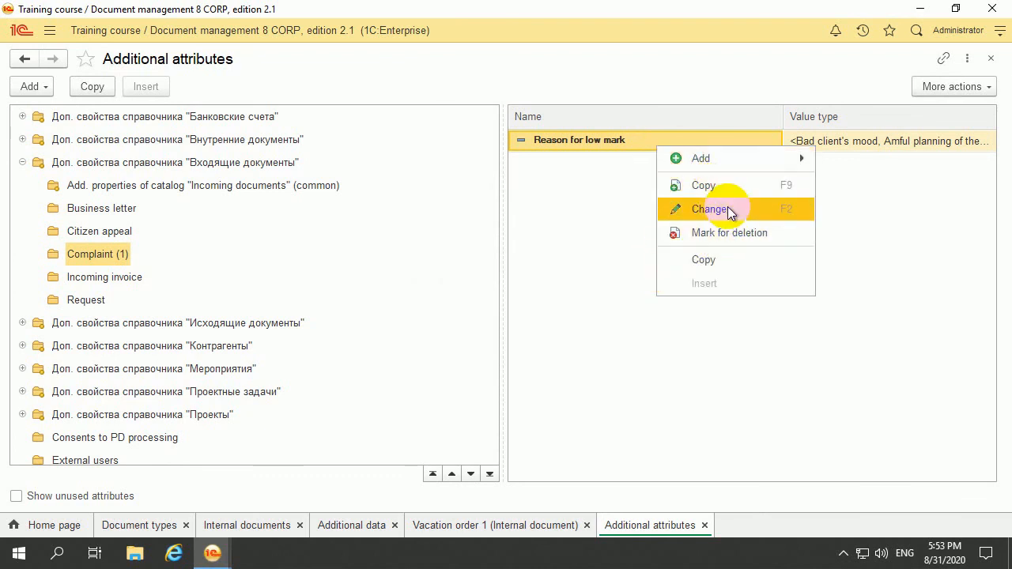
pyautogui.click(715, 208)
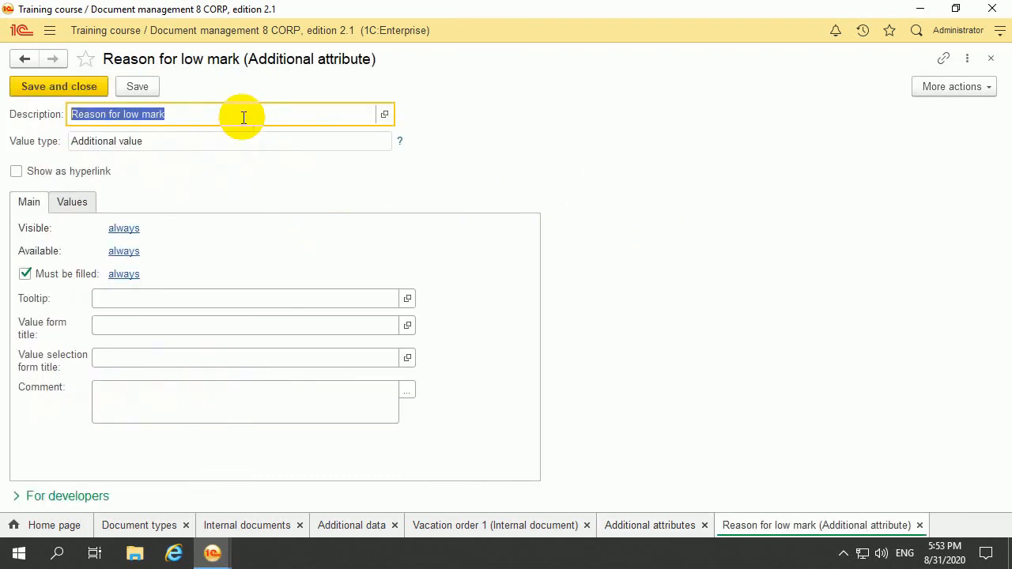
pyautogui.write('Co')
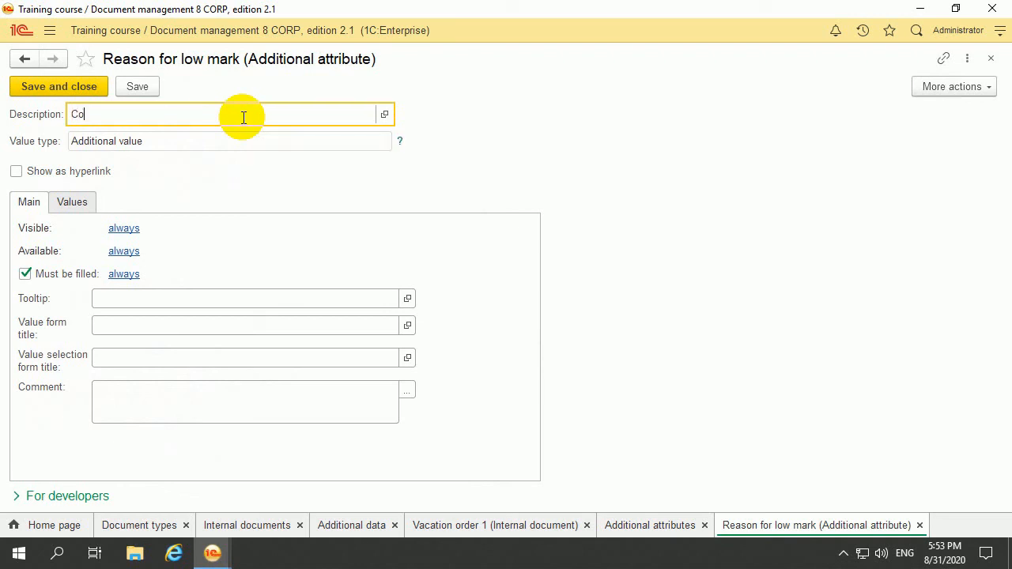
pyautogui.press('BackSpace')
pyautogui.press('BackSpace')
pyautogui.press('BackSpace')
pyautogui.press('BackSpace')
pyautogui.write('ason of complaint')
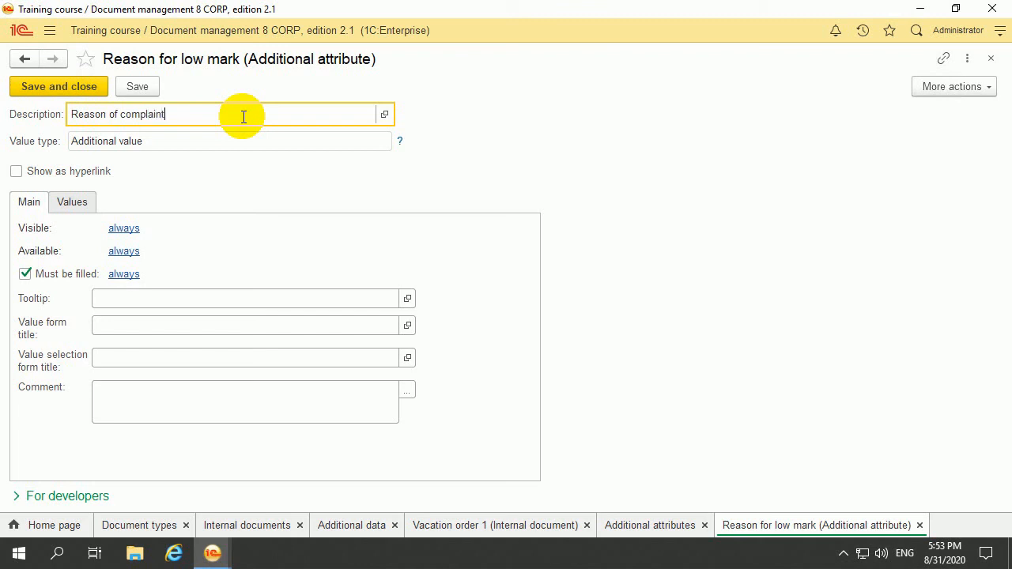
pyautogui.click(24, 85)
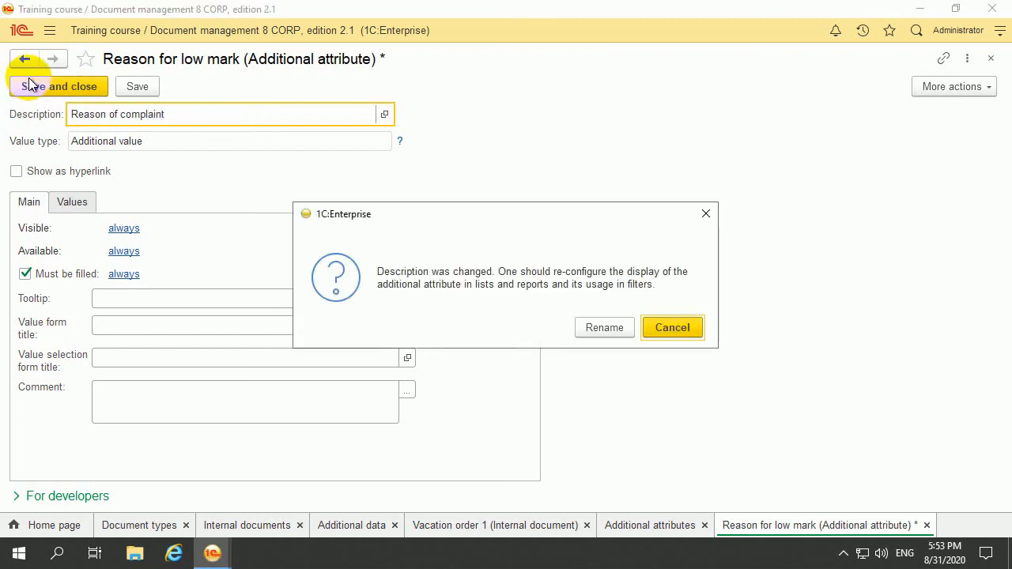
pyautogui.click(614, 332)
pyautogui.click(68, 92)
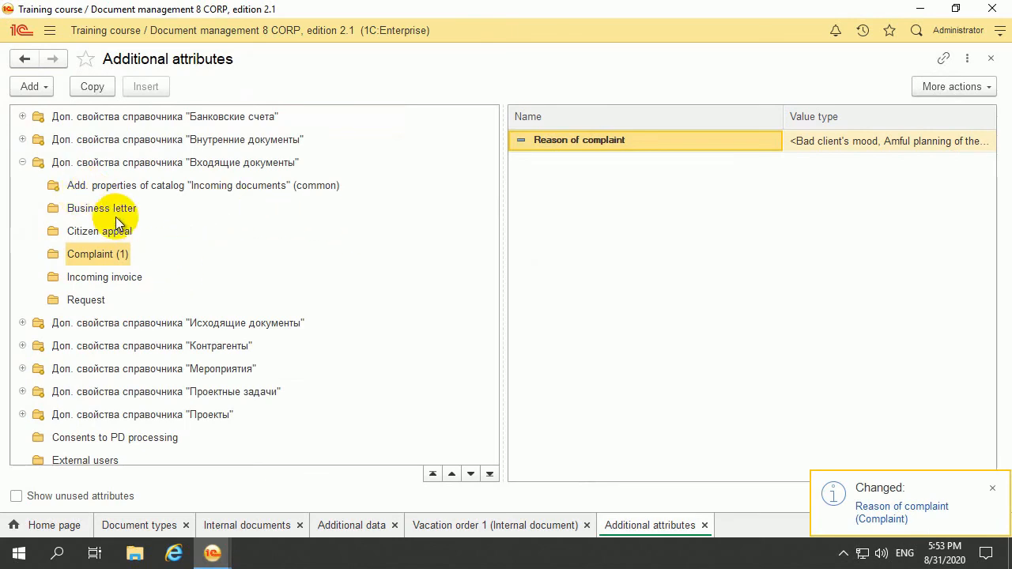
# Expand the internal documents property set ("Внутренние документы") and select its Client satisfaction set.
pyautogui.scroll(5, 213, 253)
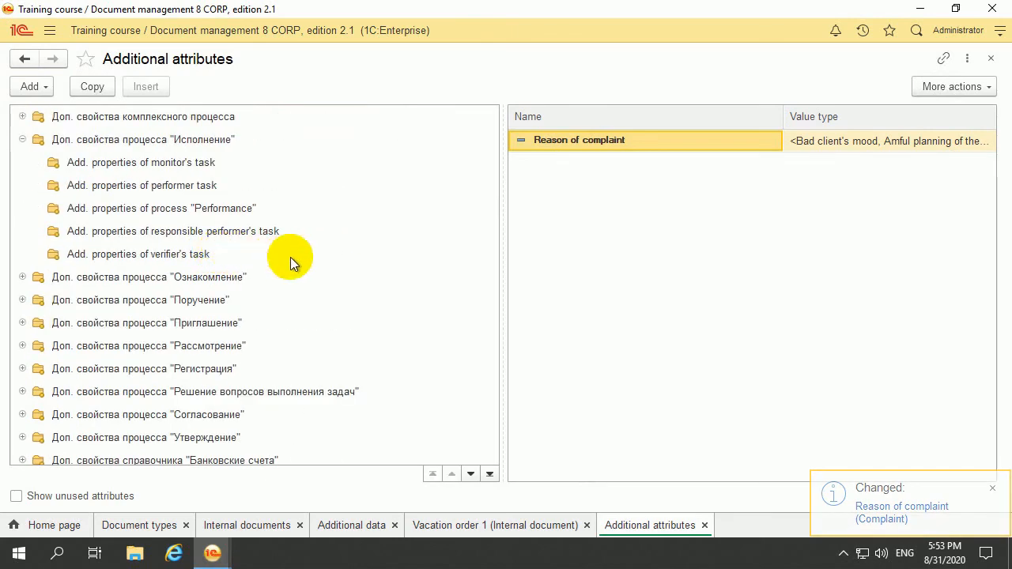
pyautogui.click(22, 139)
pyautogui.scroll(-5, 158, 182)
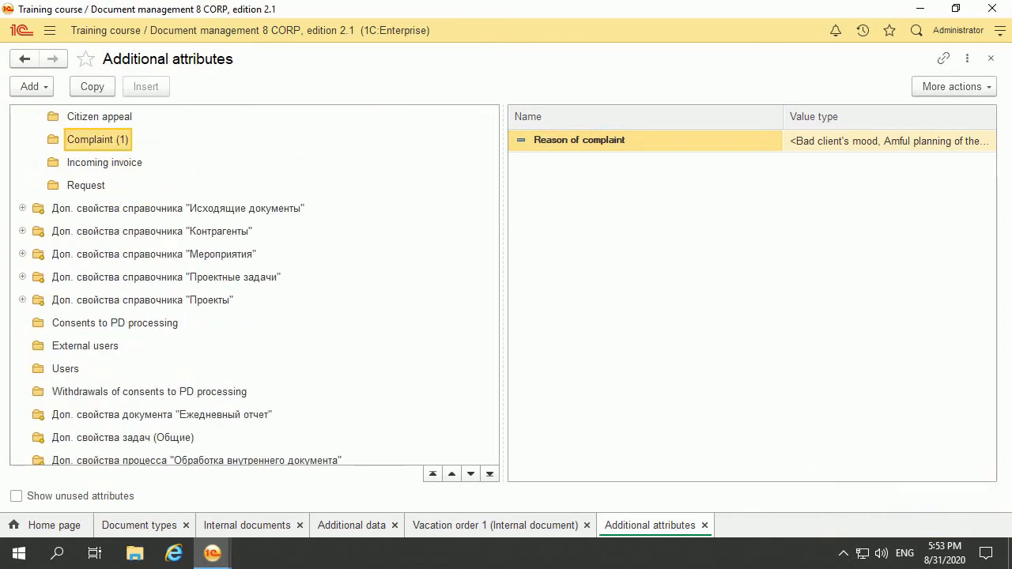
pyautogui.scroll(-2, 139, 208)
pyautogui.scroll(8, 139, 208)
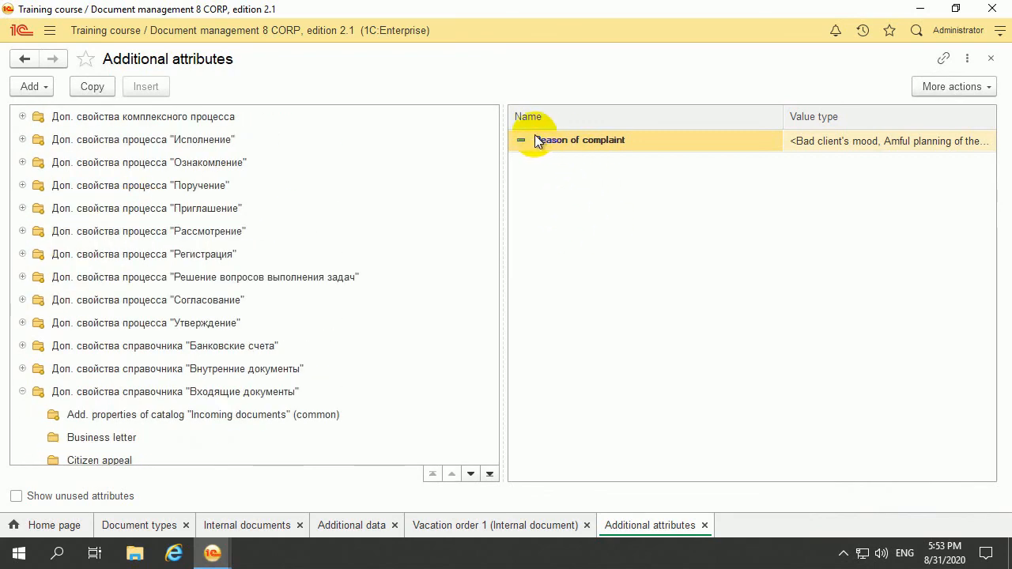
pyautogui.scroll(-1, 363, 203)
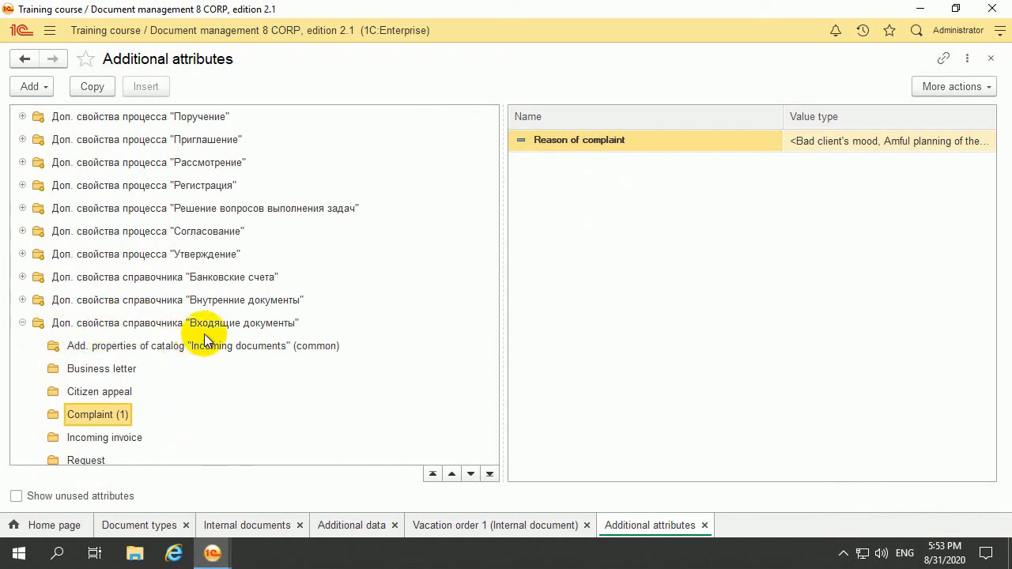
pyautogui.click(22, 300)
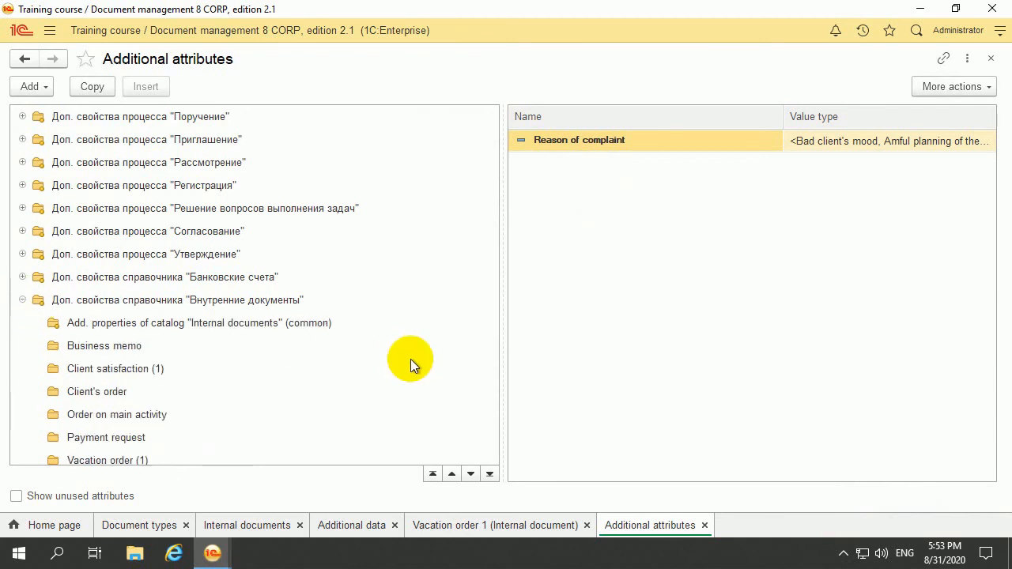
pyautogui.scroll(-2, 174, 334)
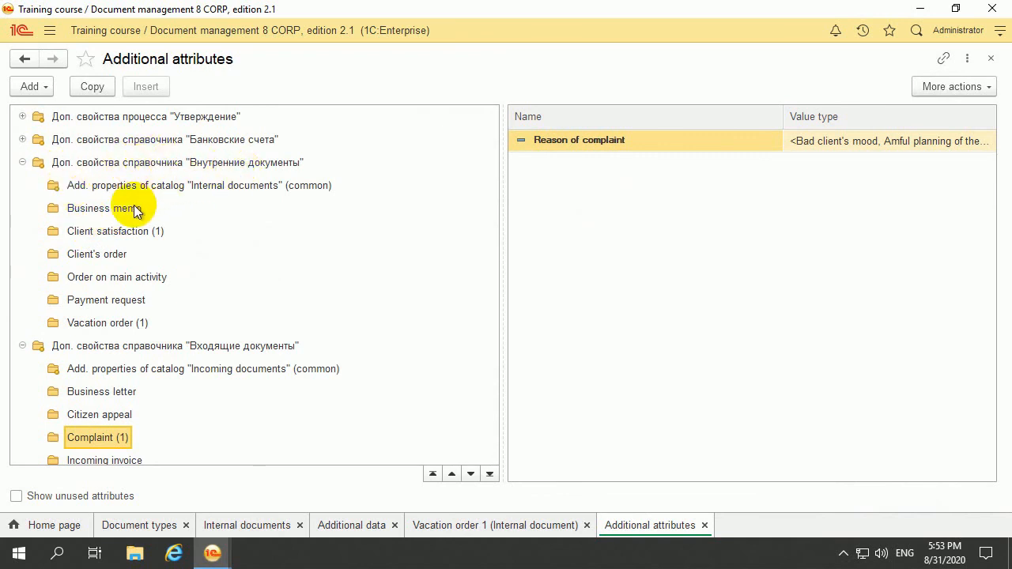
pyautogui.click(100, 234)
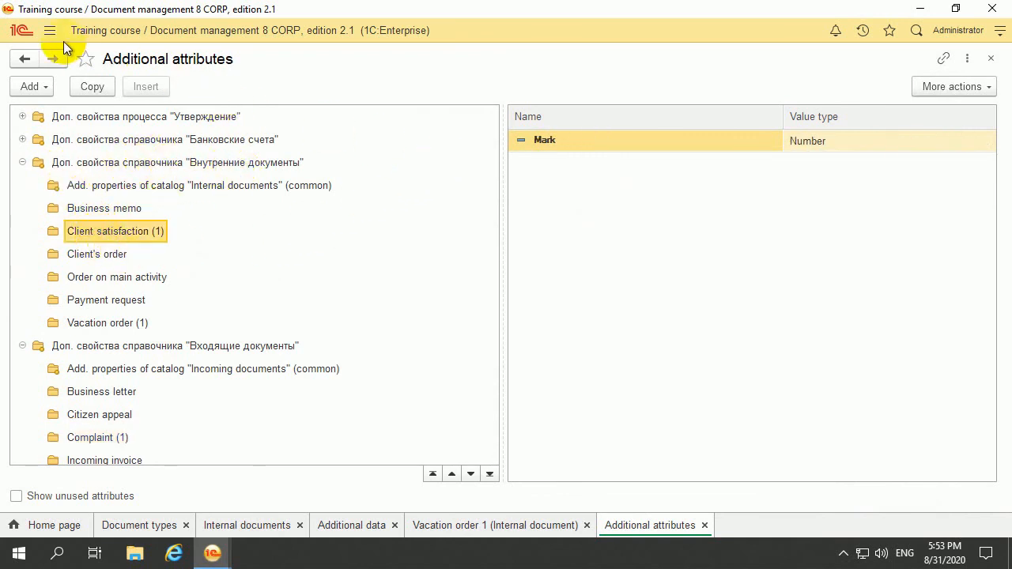
# Add the Complaint attribute "Reason of complaint" to Client satisfaction as a copy according to template with the common value list.
pyautogui.click(32, 86)
pyautogui.click(74, 134)
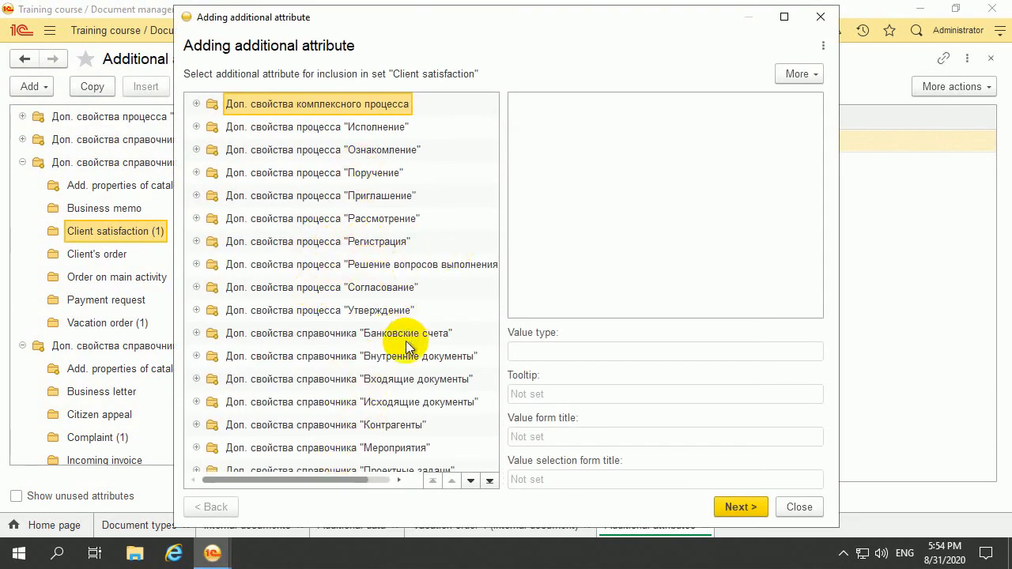
pyautogui.moveTo(350, 480)
pyautogui.mouseDown()
pyautogui.moveTo(372, 482)
pyautogui.moveTo(353, 481)
pyautogui.mouseUp()
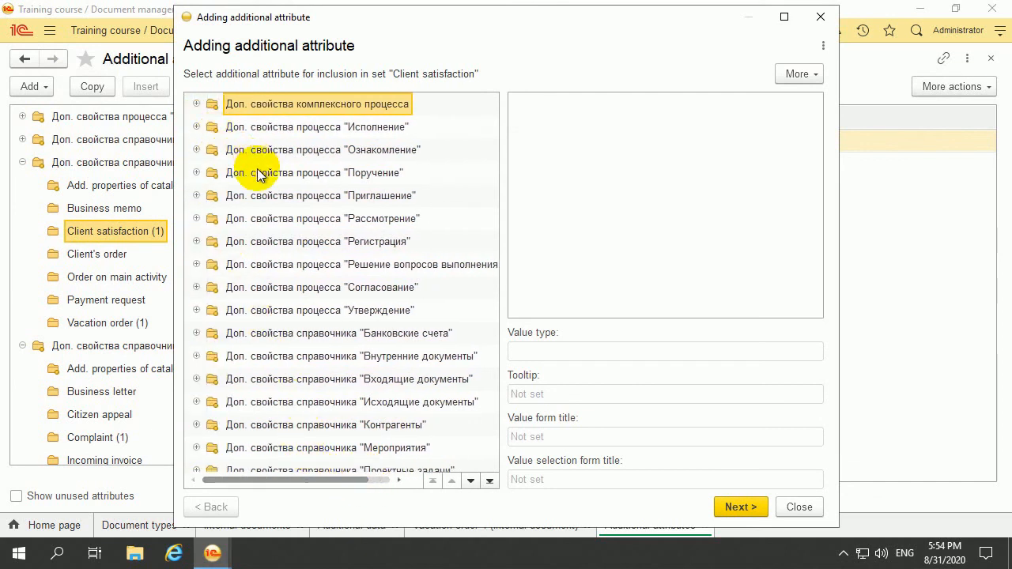
pyautogui.scroll(-3, 257, 172)
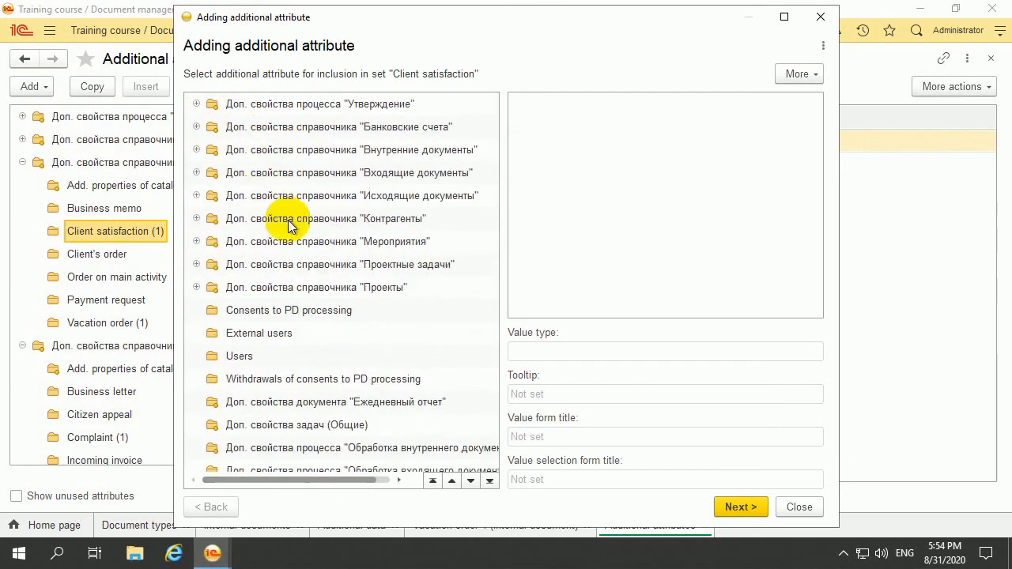
pyautogui.click(198, 172)
pyautogui.click(253, 264)
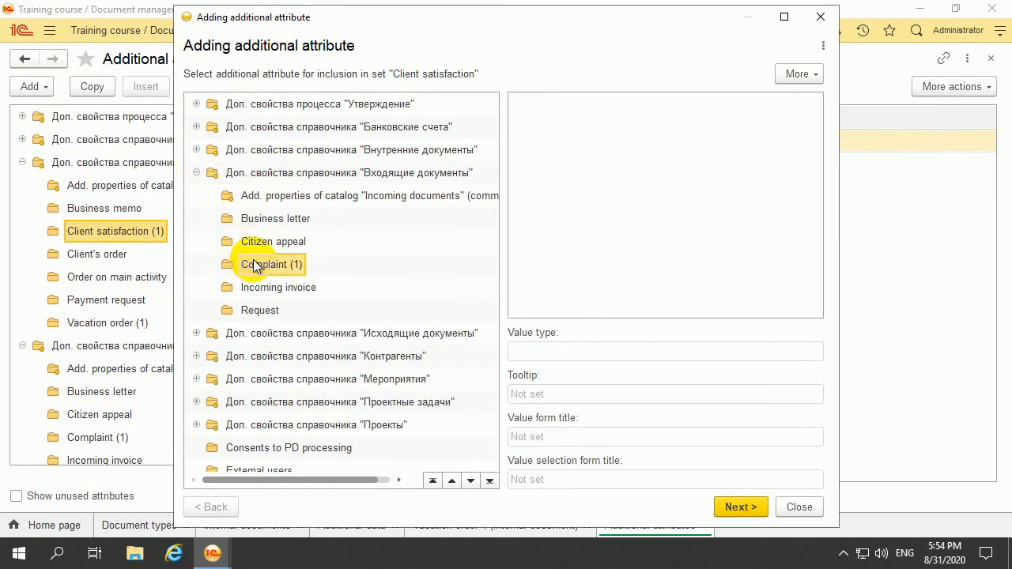
pyautogui.doubleClick(582, 103)
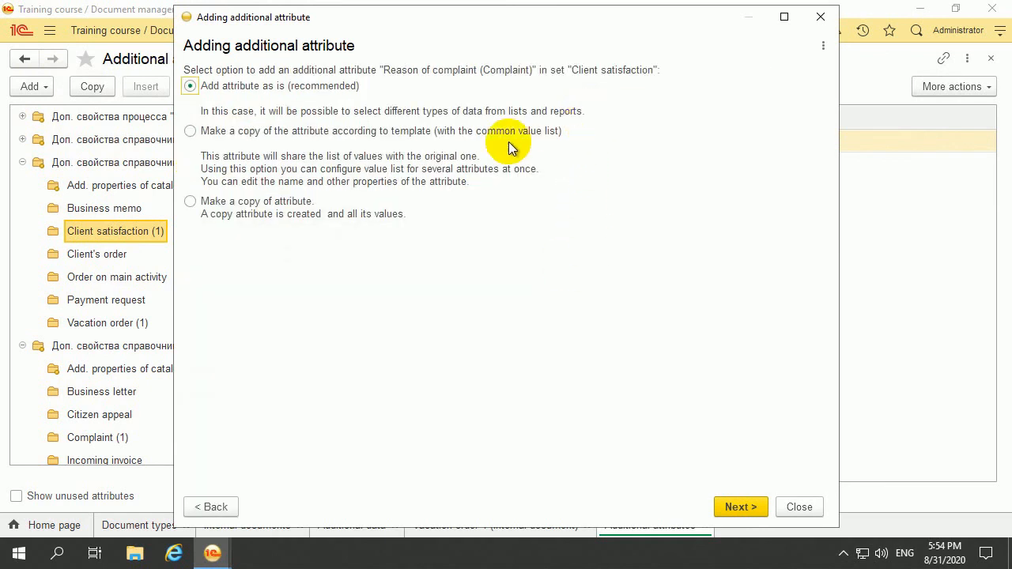
pyautogui.click(191, 132)
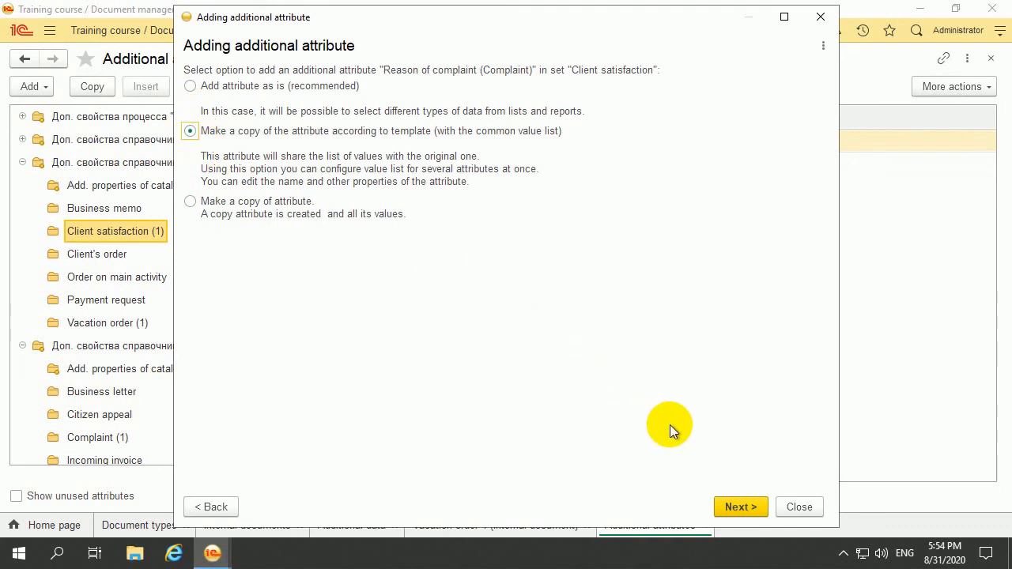
pyautogui.click(740, 506)
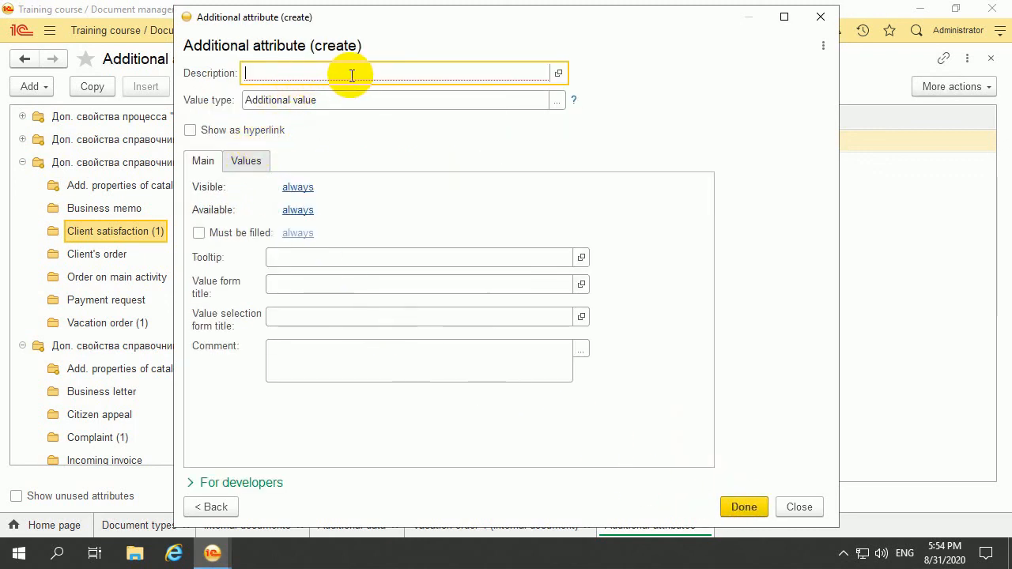
# Give the copied attribute the description "Reason of low mark" and make it mandatory.
pyautogui.write('Reason of l')
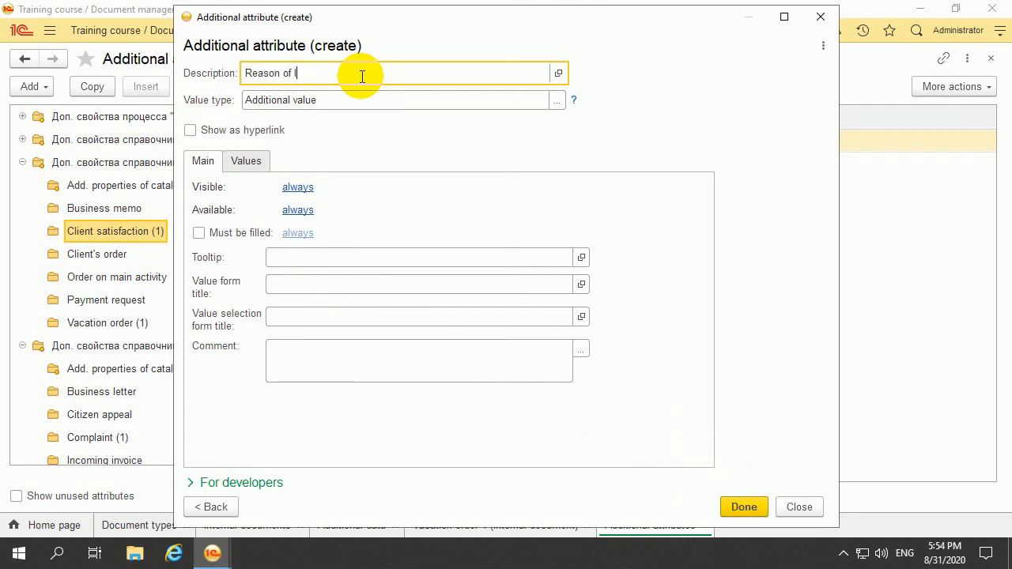
pyautogui.write('ow mark')
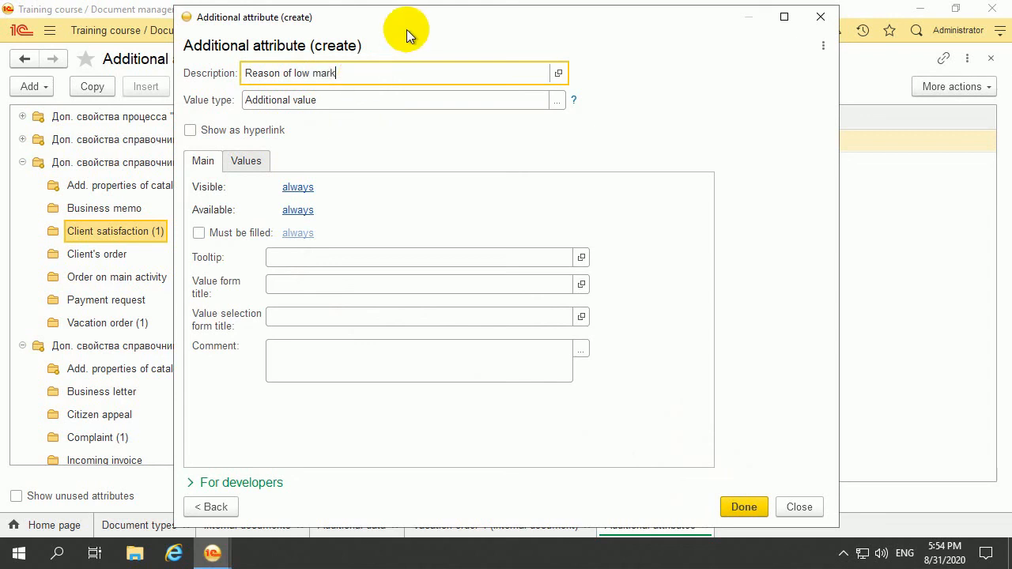
pyautogui.click(199, 232)
# Add a condition based on the Mark attribute to the mandatory filling of the new attribute.
pyautogui.click(298, 232)
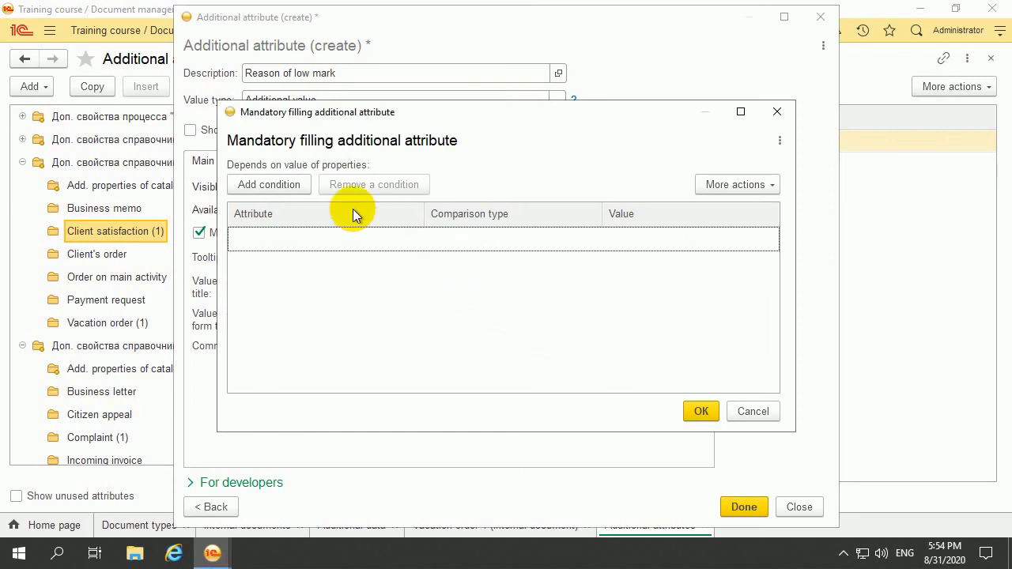
pyautogui.click(271, 185)
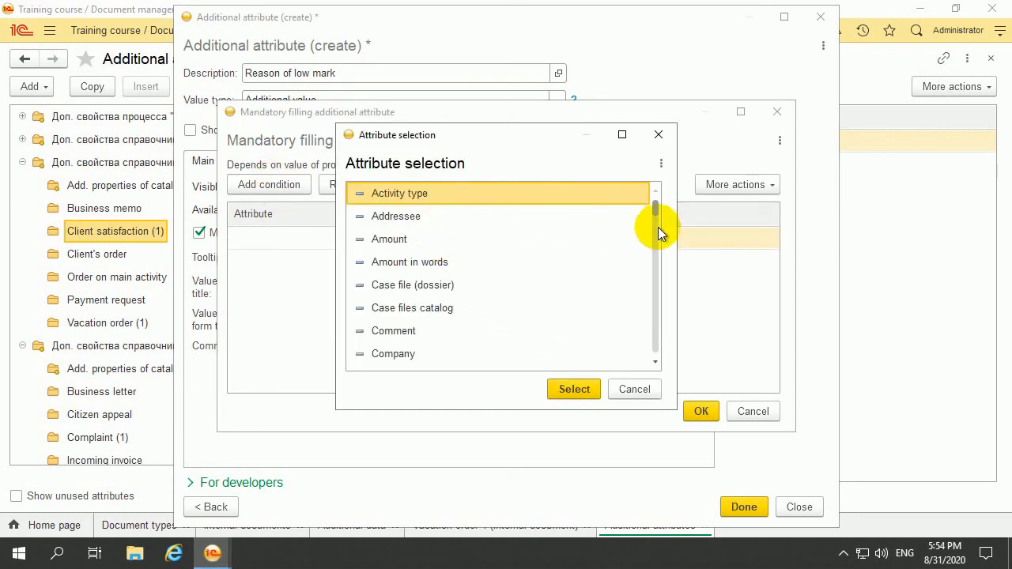
pyautogui.moveTo(655, 212); pyautogui.dragTo(661, 263)
pyautogui.scroll(1, 490, 261)
pyautogui.click(405, 263)
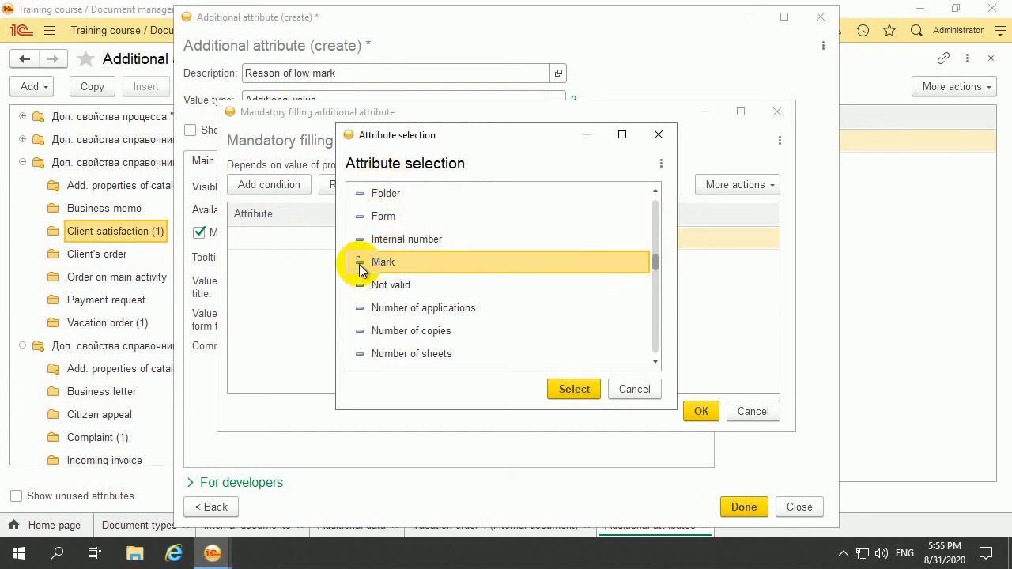
pyautogui.doubleClick(457, 265)
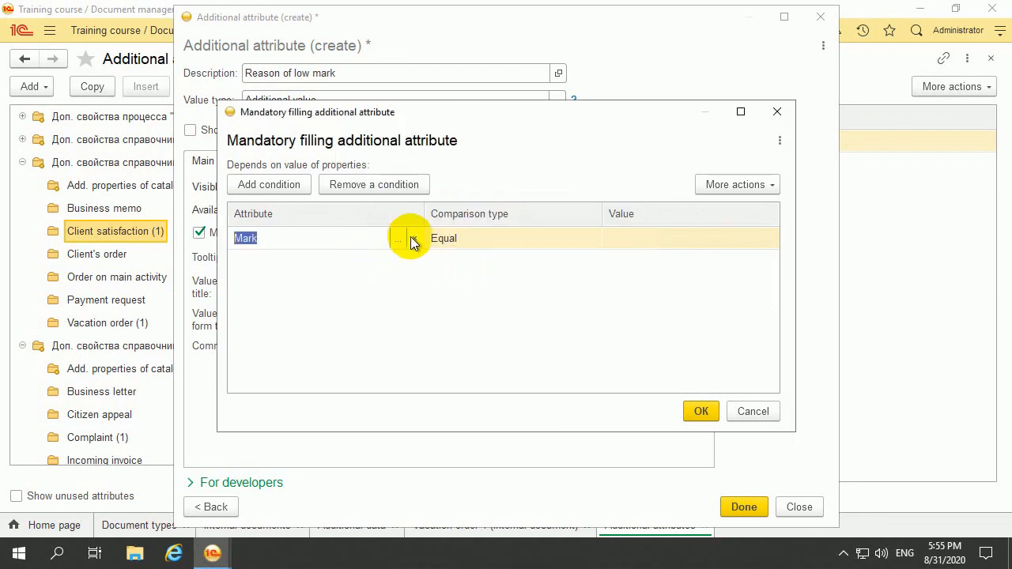
# Set the Mark condition to Equal with value 5, accept it, and finish creating the attribute.
pyautogui.click(489, 241)
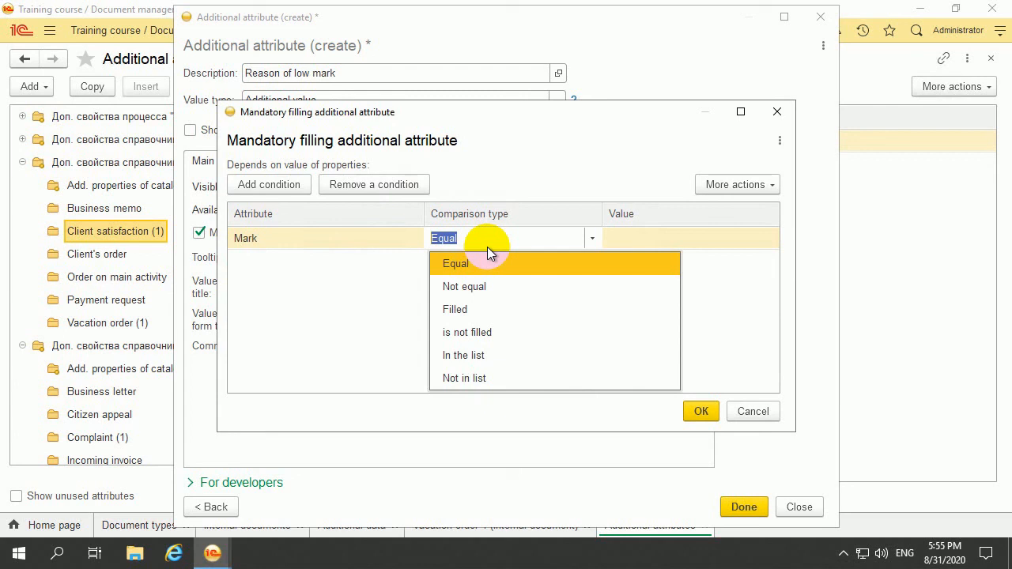
pyautogui.click(488, 251)
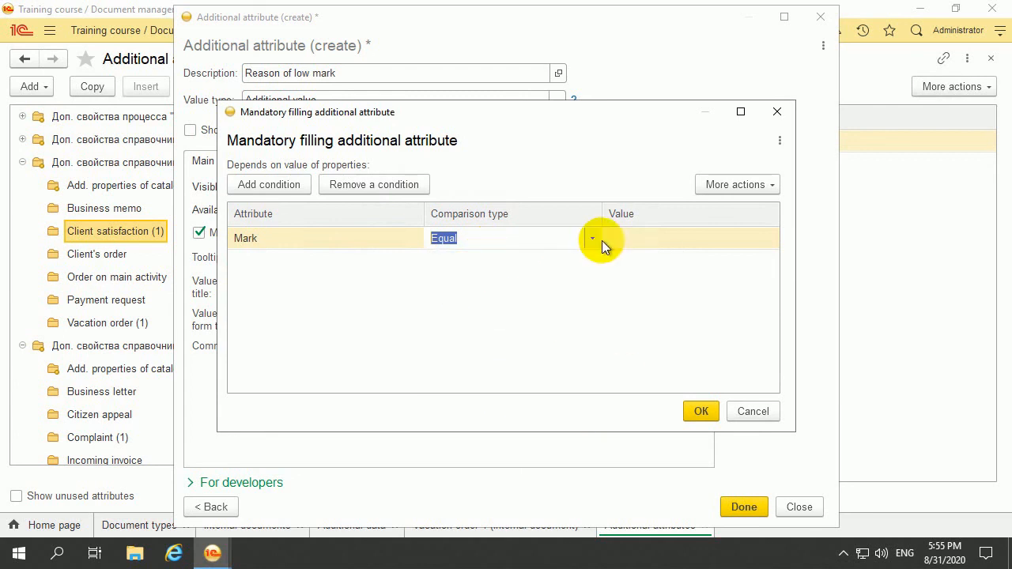
pyautogui.click(644, 237)
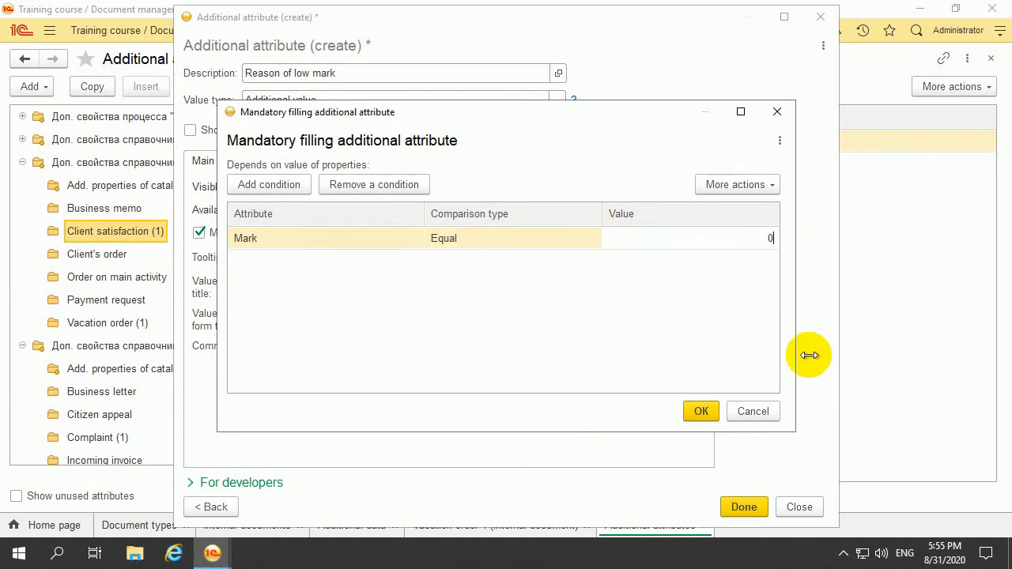
pyautogui.write('5')
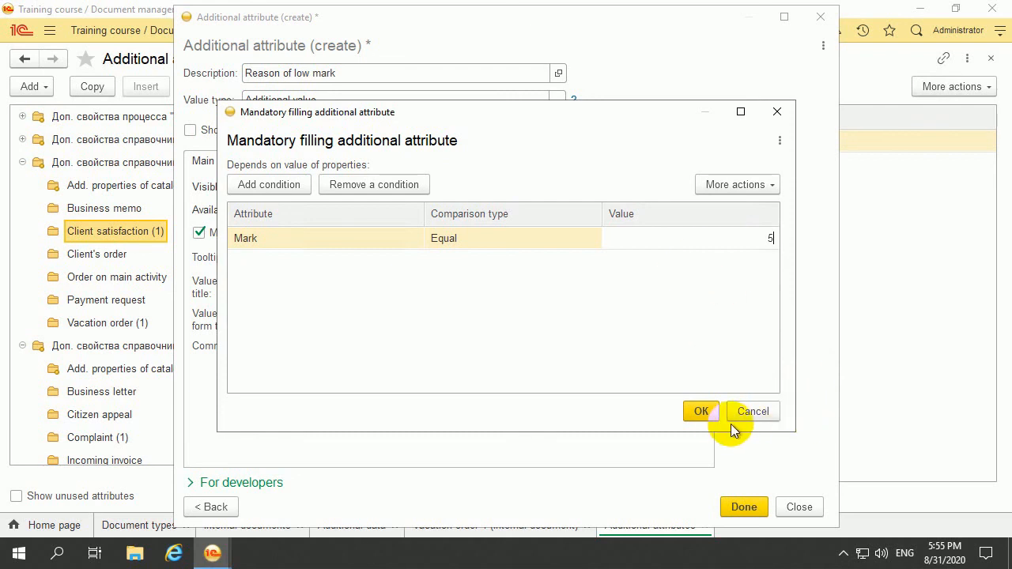
pyautogui.click(701, 412)
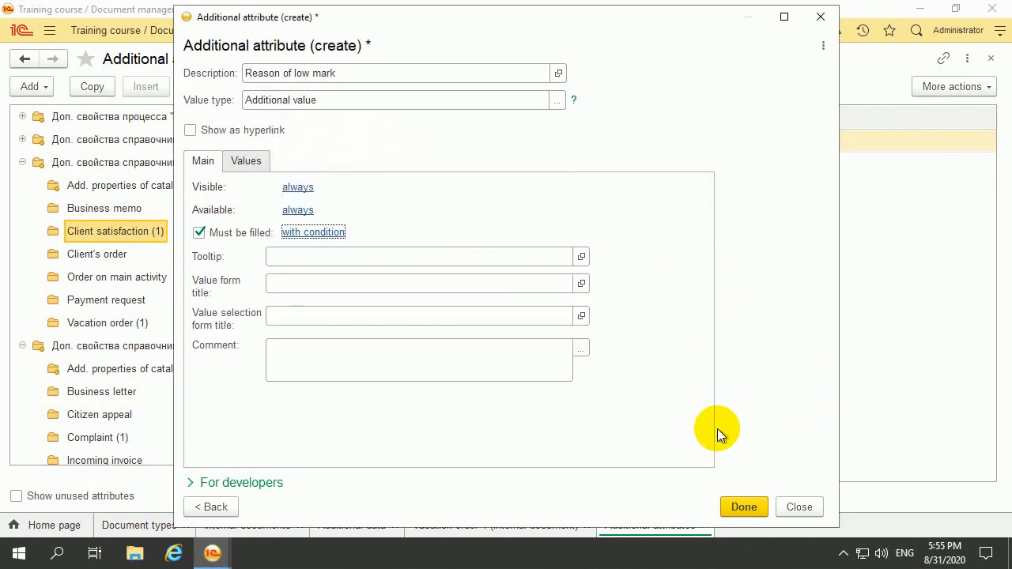
pyautogui.click(750, 510)
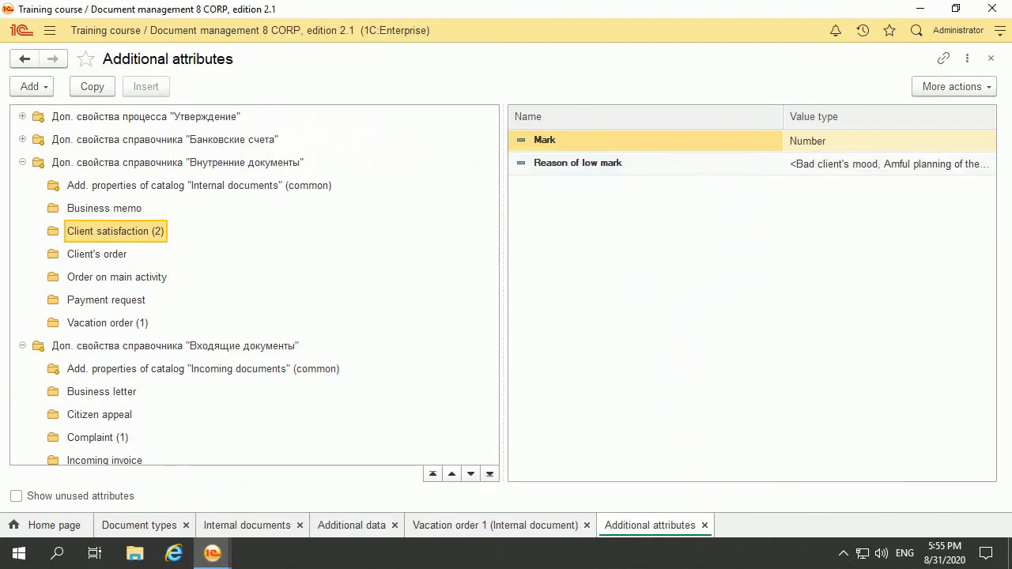
# Open the list of internal documents from Documents and files.
pyautogui.click(49, 30)
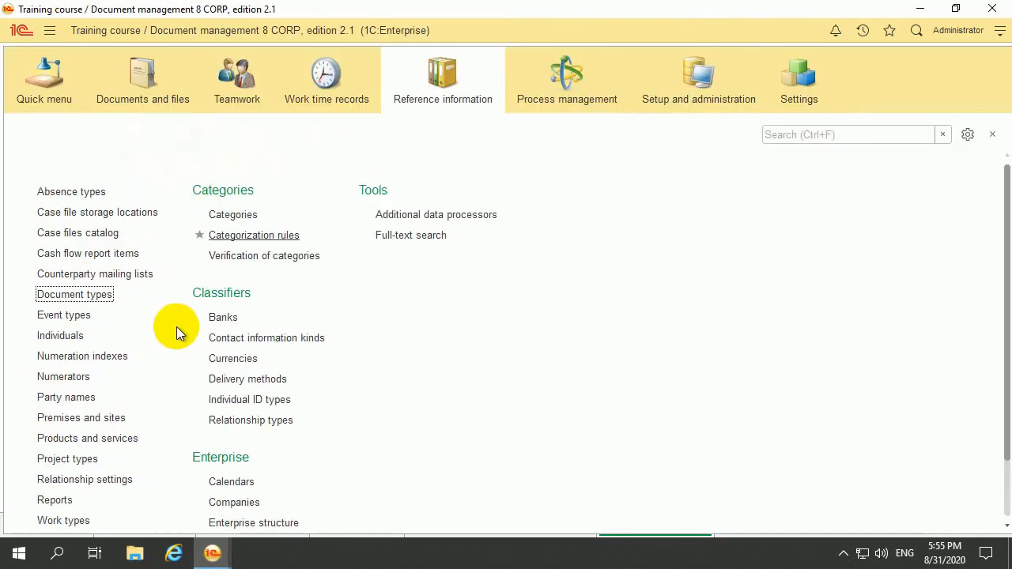
pyautogui.click(117, 102)
pyautogui.click(123, 234)
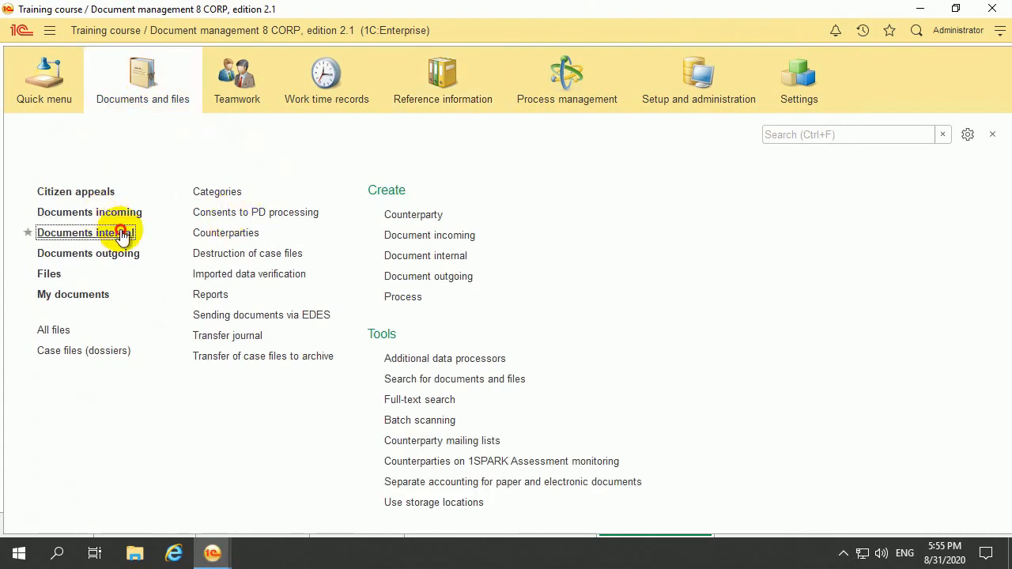
# Create a new internal document from the Client satisfaction template.
pyautogui.rightClick(513, 284)
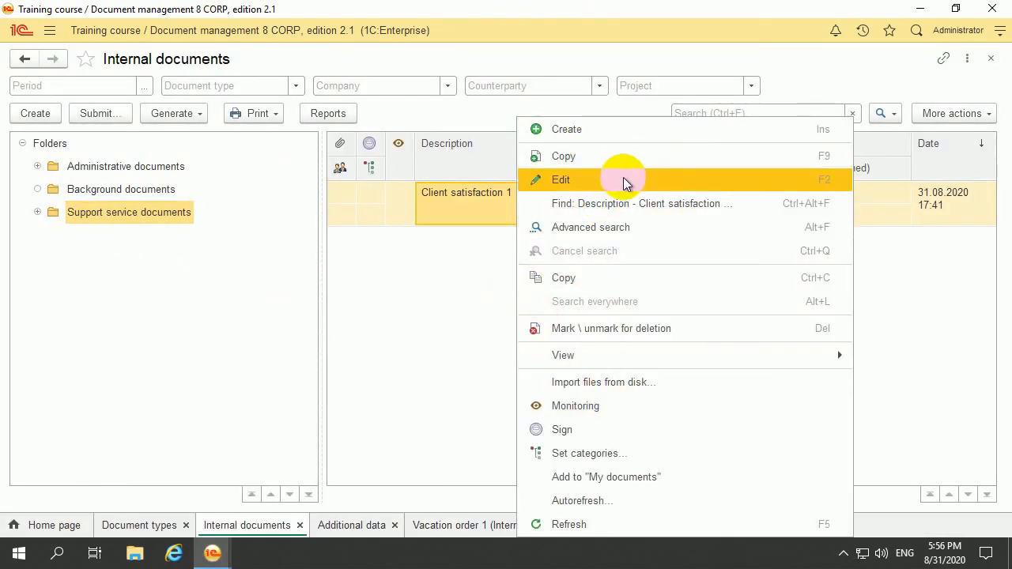
pyautogui.click(610, 130)
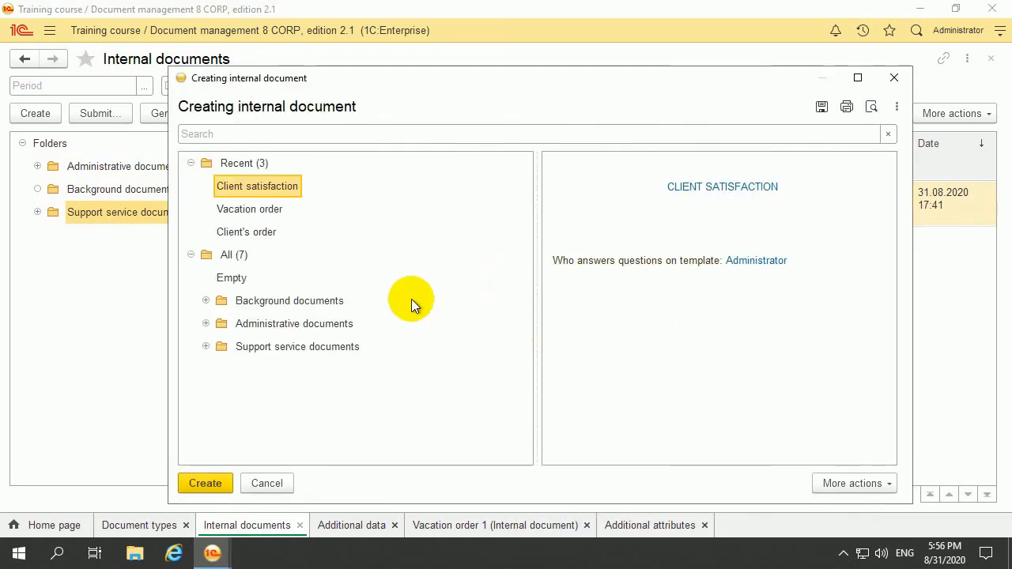
pyautogui.doubleClick(260, 189)
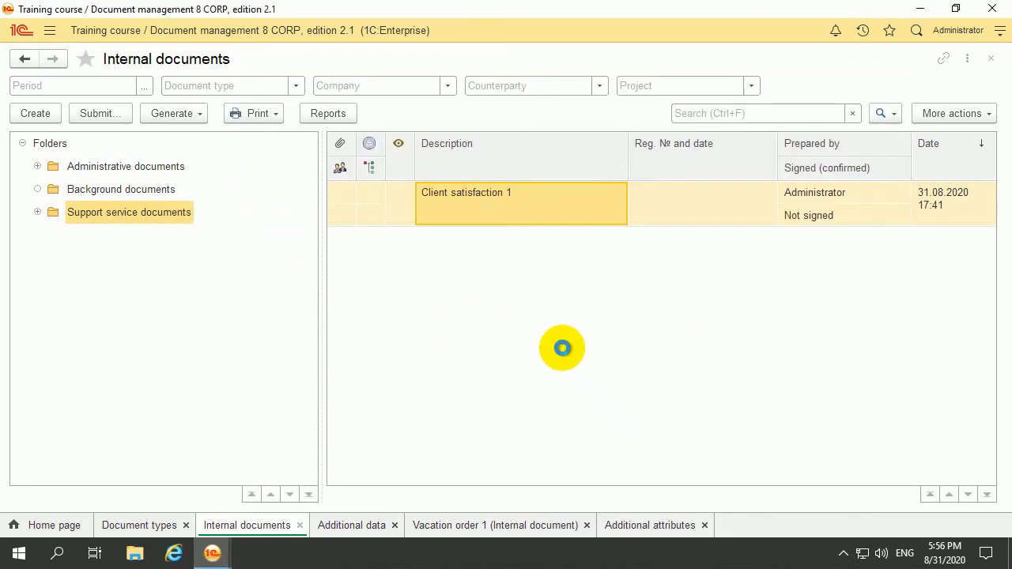
# Give the document the description "Client satisfaction 2" and choose Hard steel as its counterparty.
pyautogui.click(218, 184)
pyautogui.hotkey('ctrl', 'c')
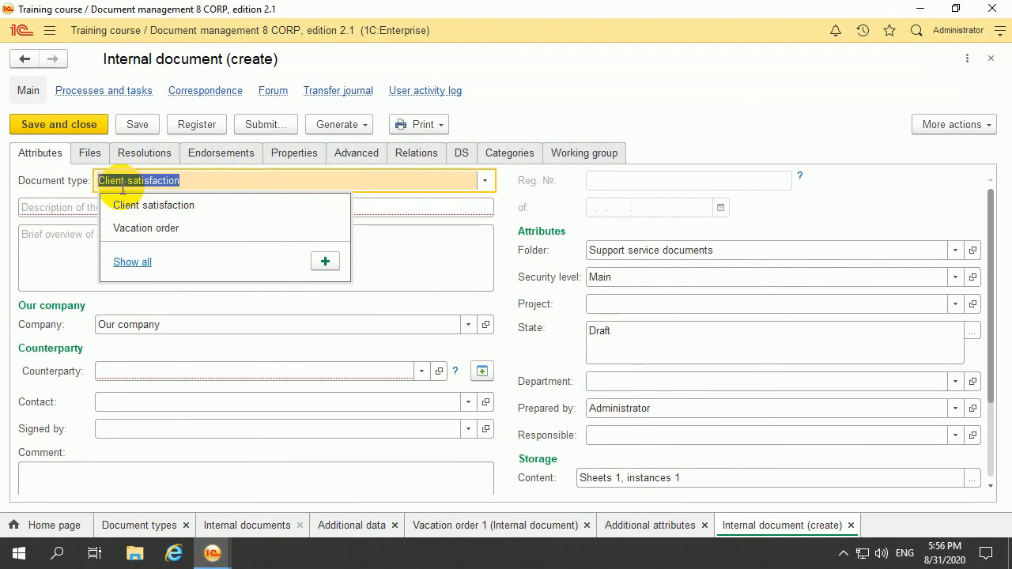
pyautogui.click(50, 211)
pyautogui.click(55, 205)
pyautogui.hotkey('ctrl', 'v')
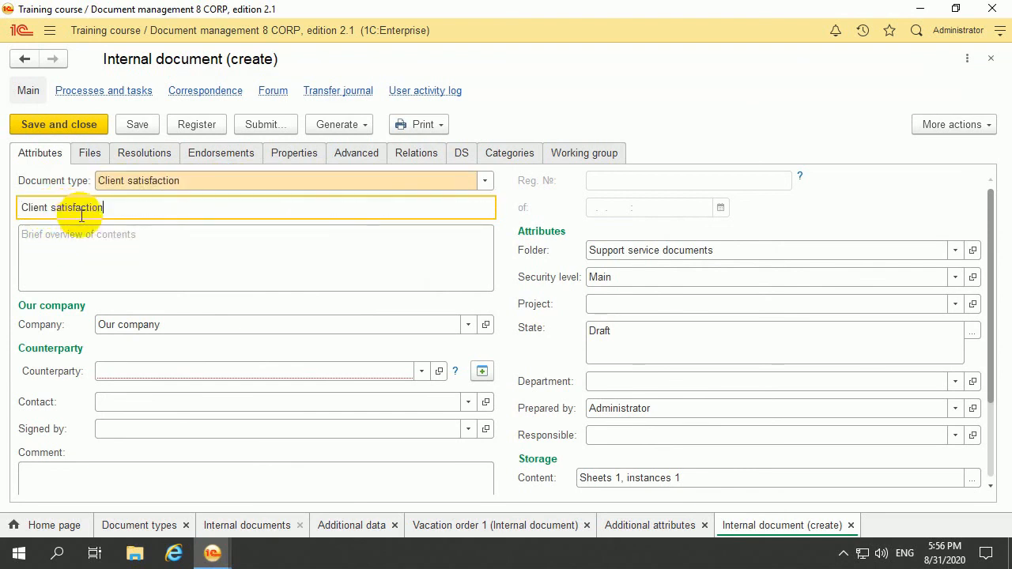
pyautogui.write('2')
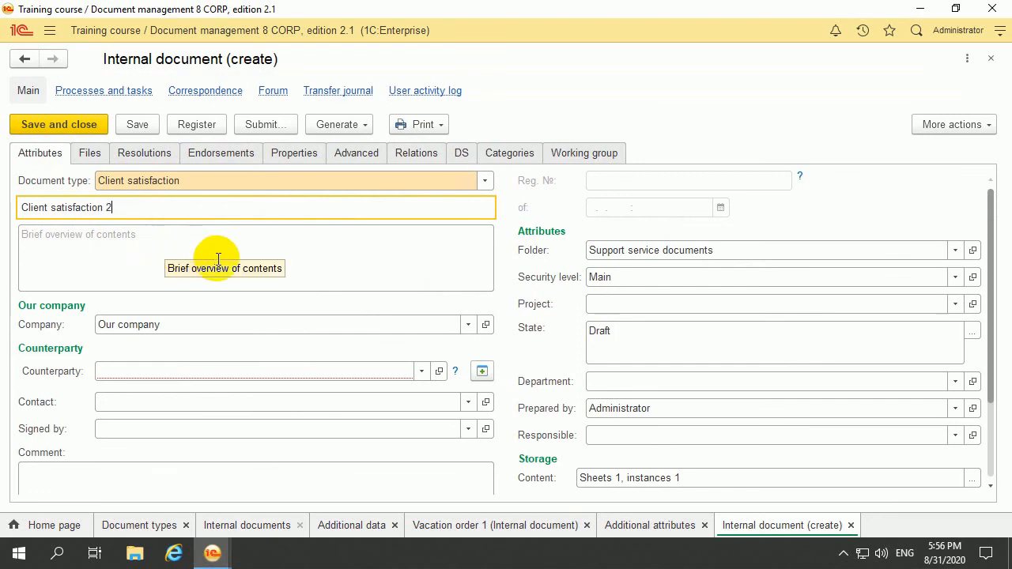
pyautogui.click(423, 372)
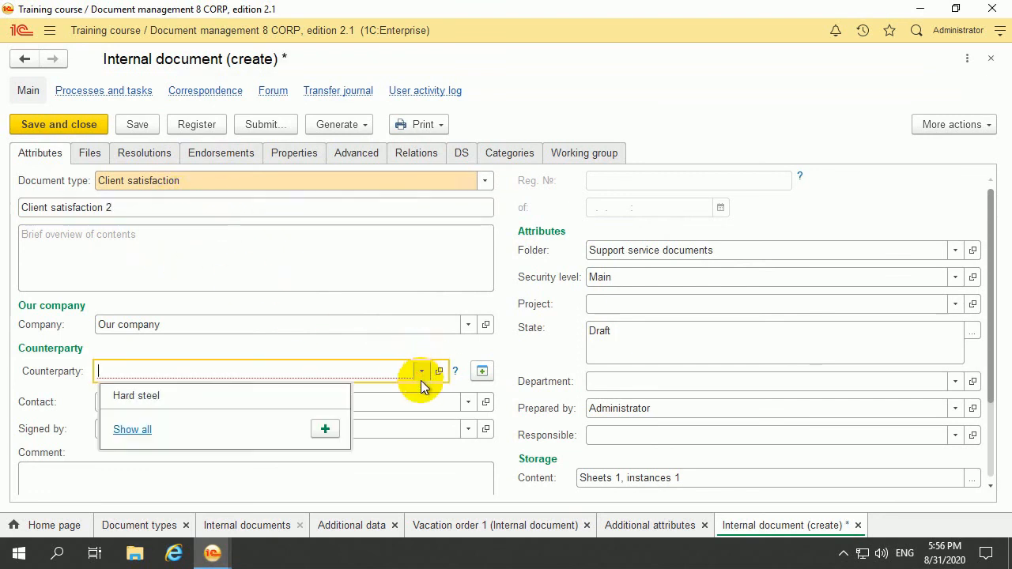
pyautogui.click(308, 395)
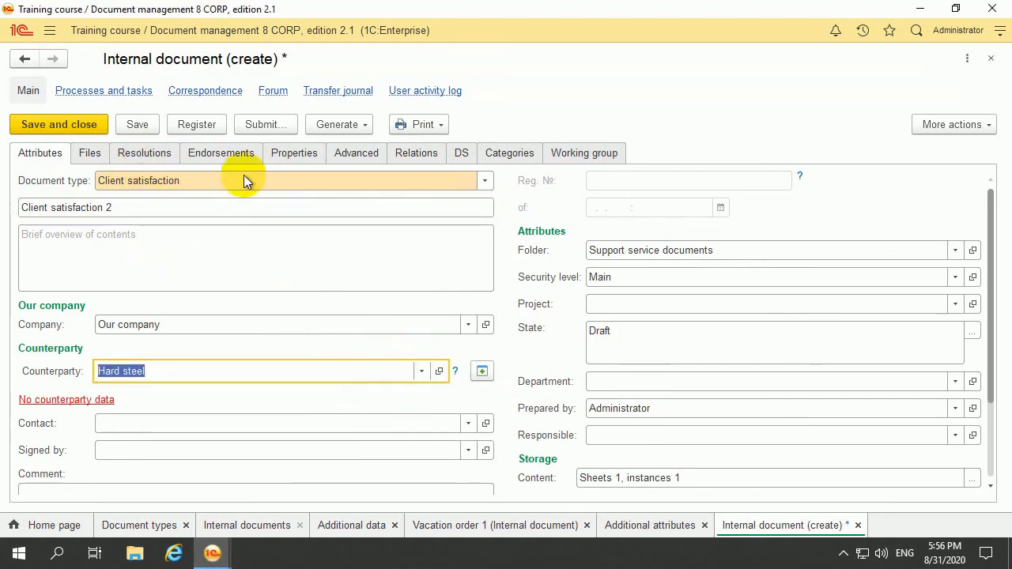
# Set the document's Mark property to 5 with "Amful planning of the work" as the reason of low mark, and save and close it.
pyautogui.click(288, 155)
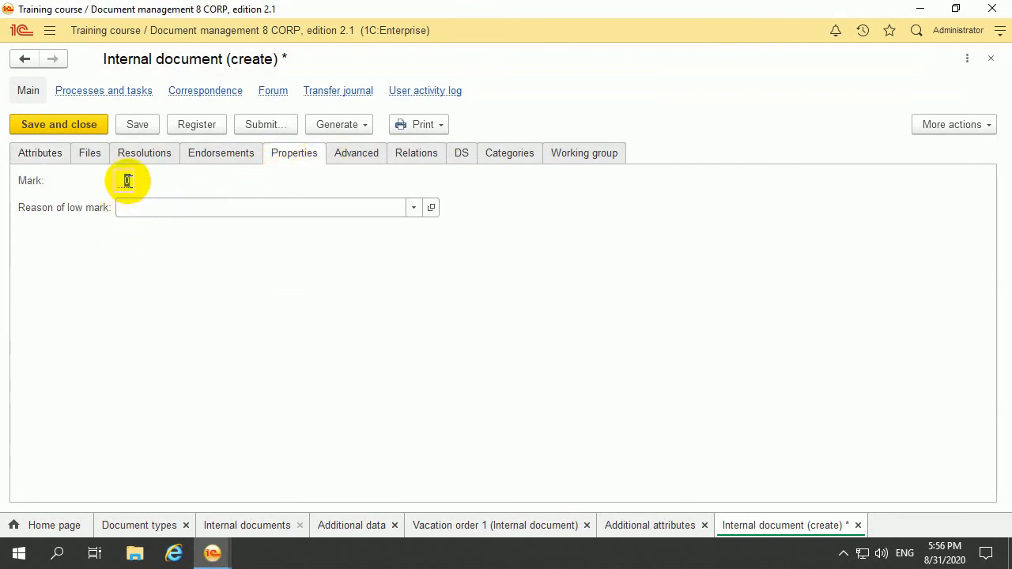
pyautogui.write('5')
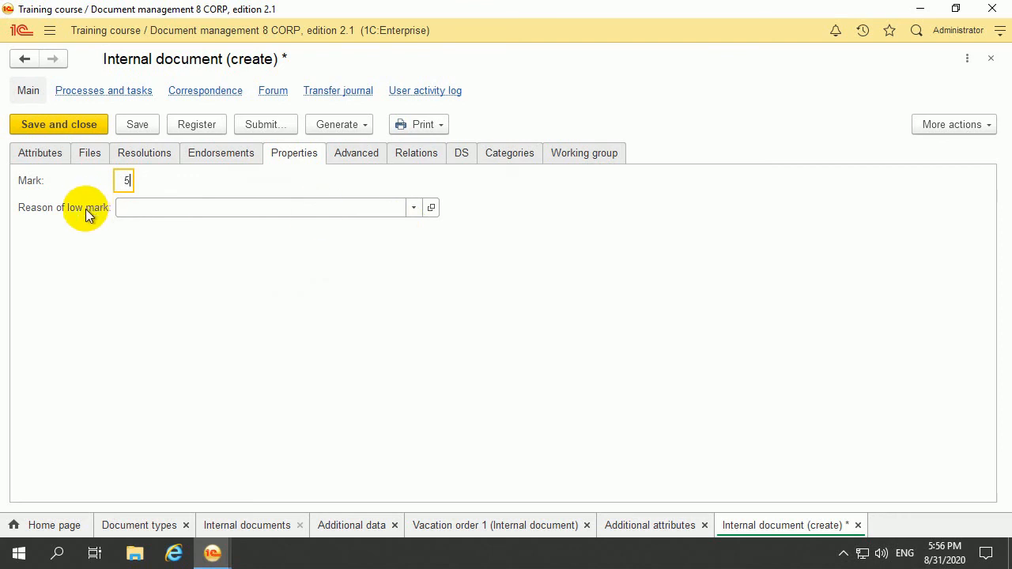
pyautogui.click(414, 208)
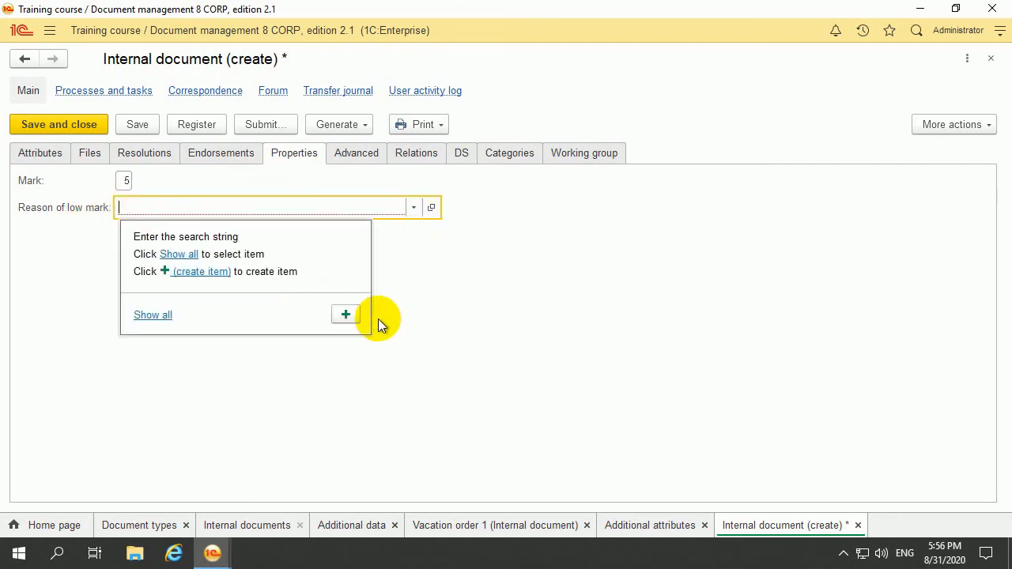
pyautogui.click(155, 316)
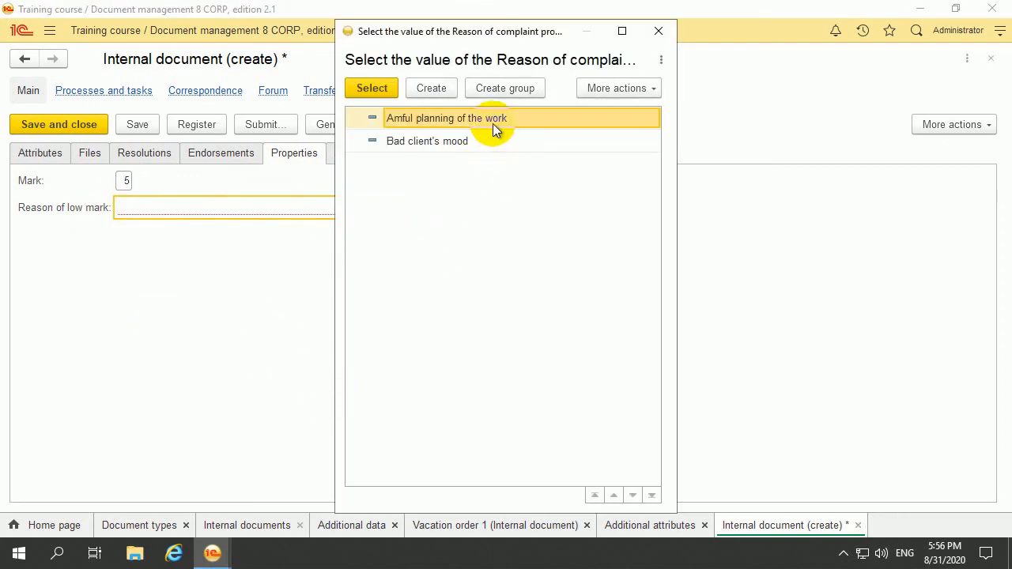
pyautogui.click(401, 141)
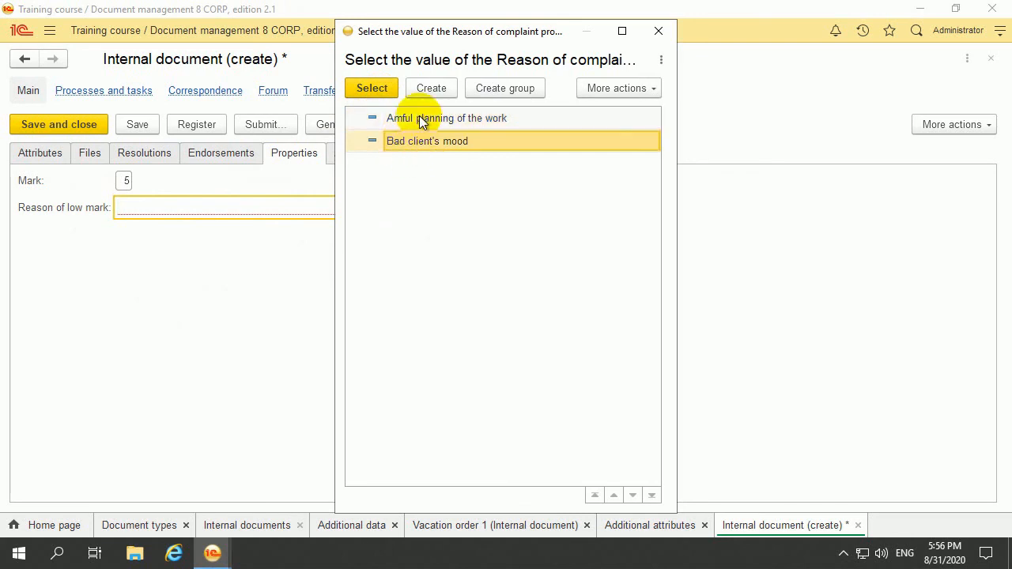
pyautogui.click(418, 118)
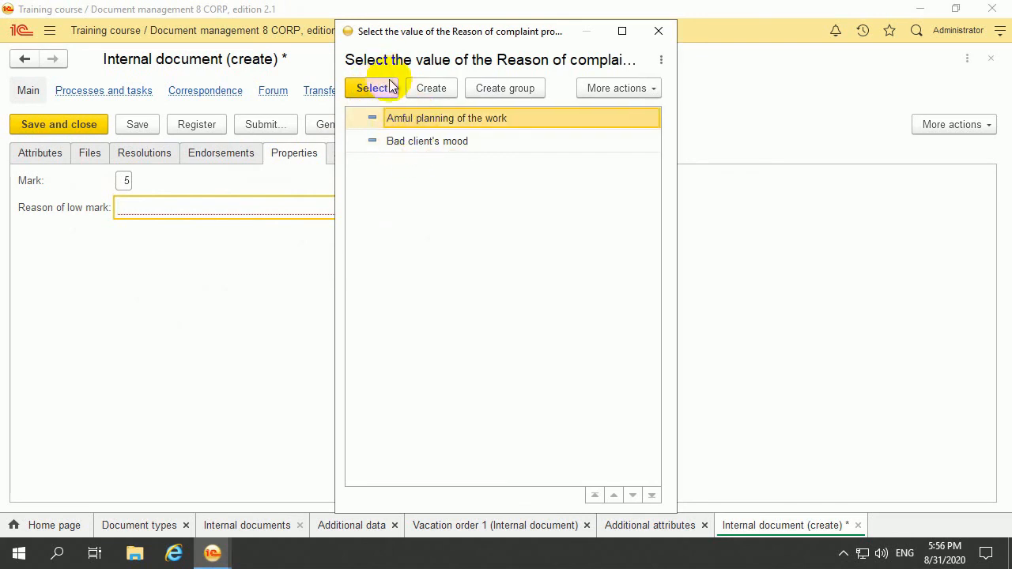
pyautogui.click(377, 88)
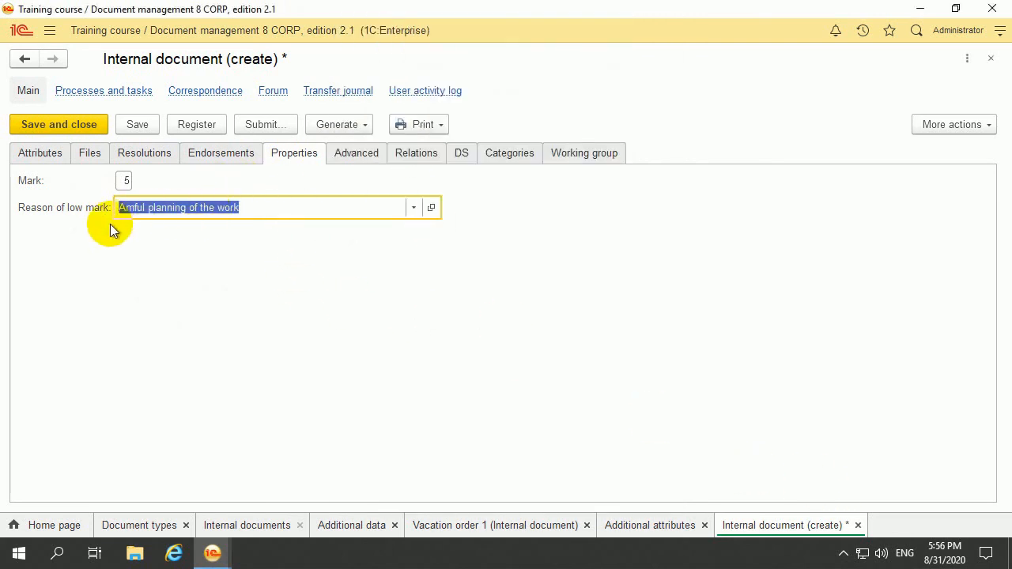
pyautogui.click(59, 125)
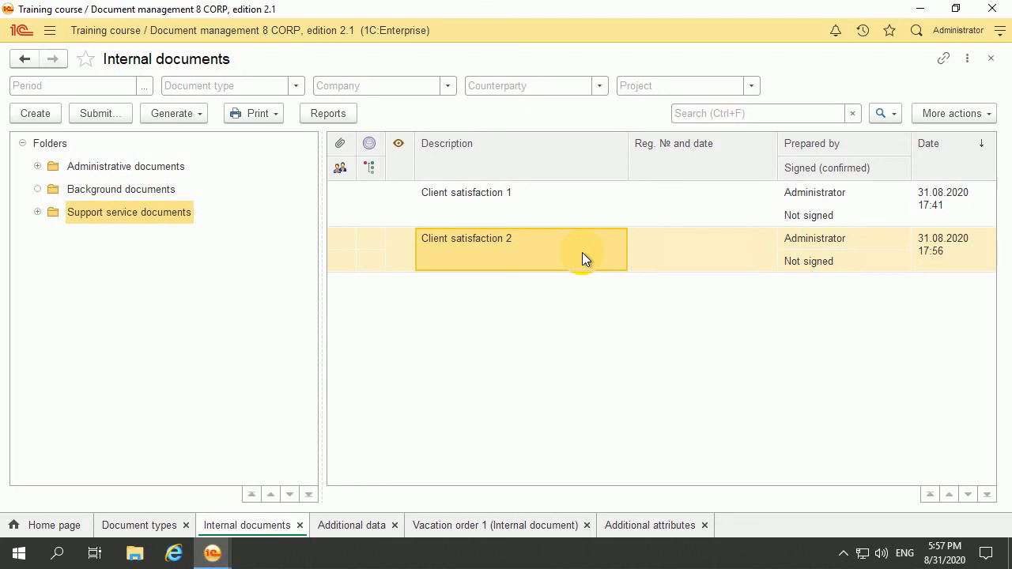
# Go back to the home page showing the current duties.
pyautogui.click(49, 30)
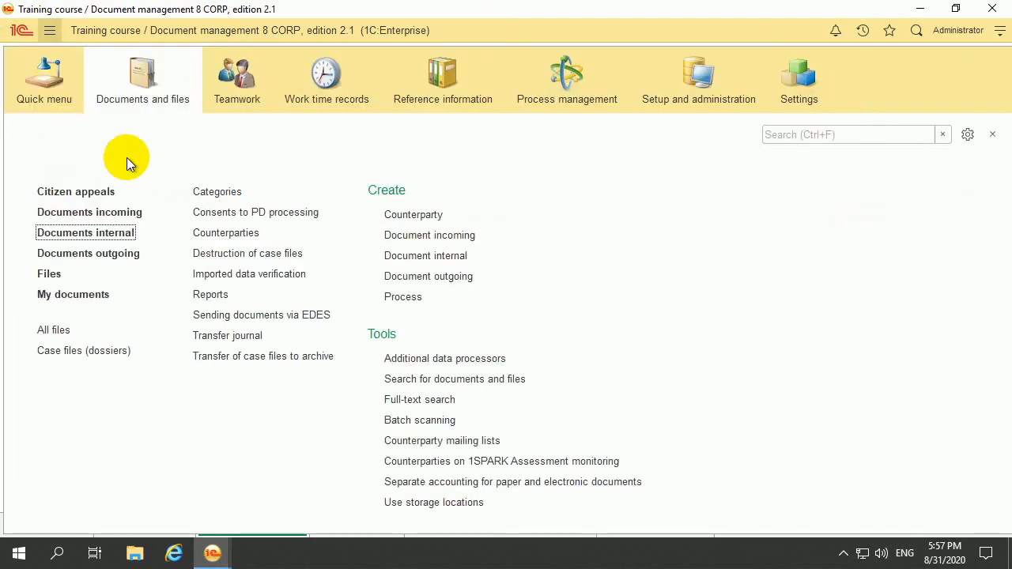
pyautogui.click(45, 98)
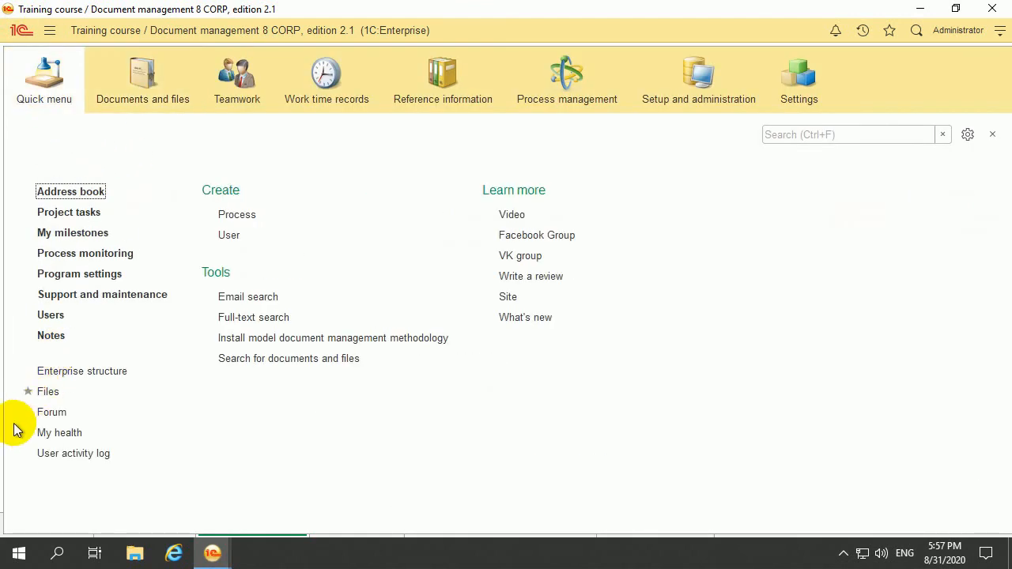
pyautogui.click(55, 555)
pyautogui.click(41, 525)
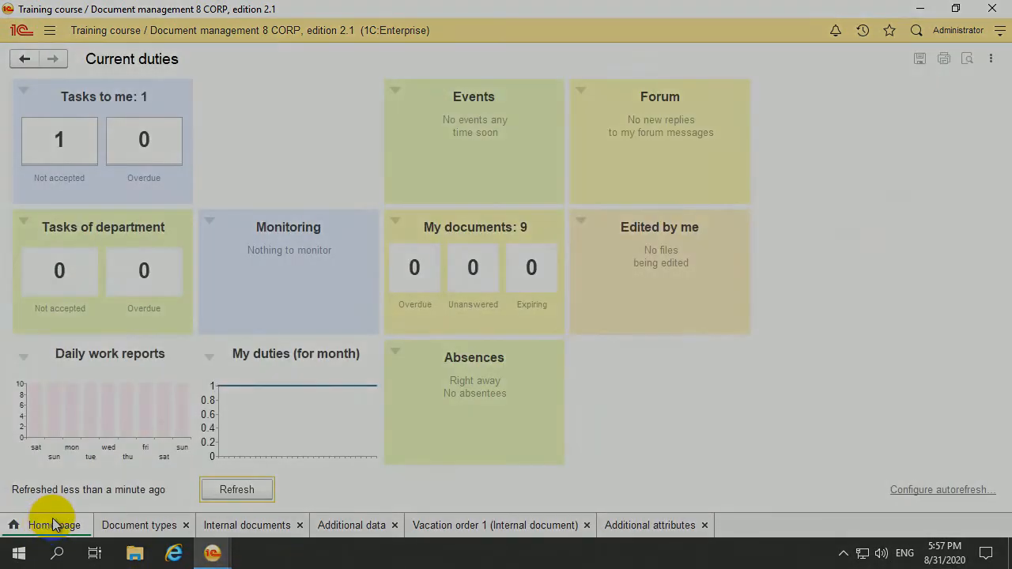